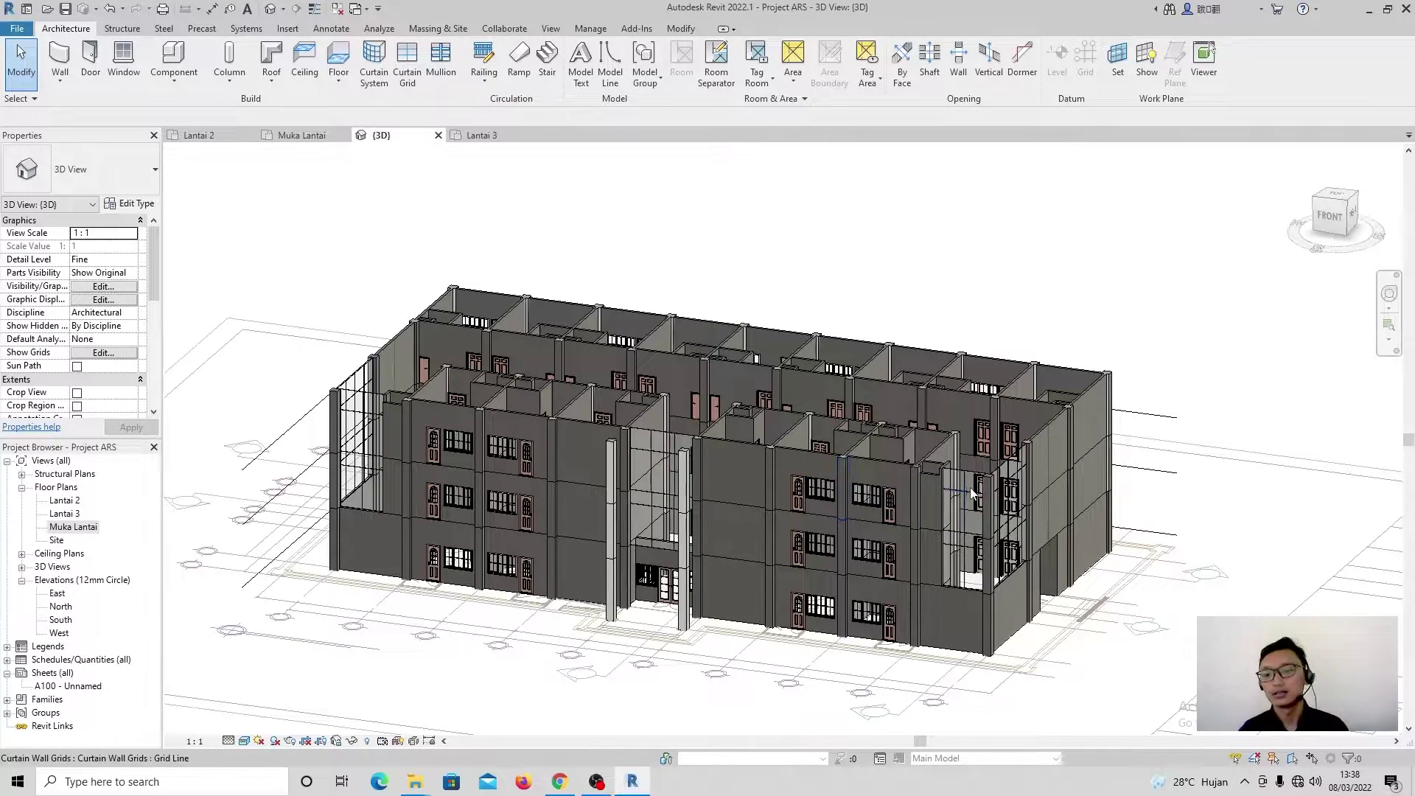
pyautogui.keyDown('shift'); pyautogui.moveTo(939, 489); pyautogui.dragTo(891, 483, button='middle'); pyautogui.keyUp('shift')
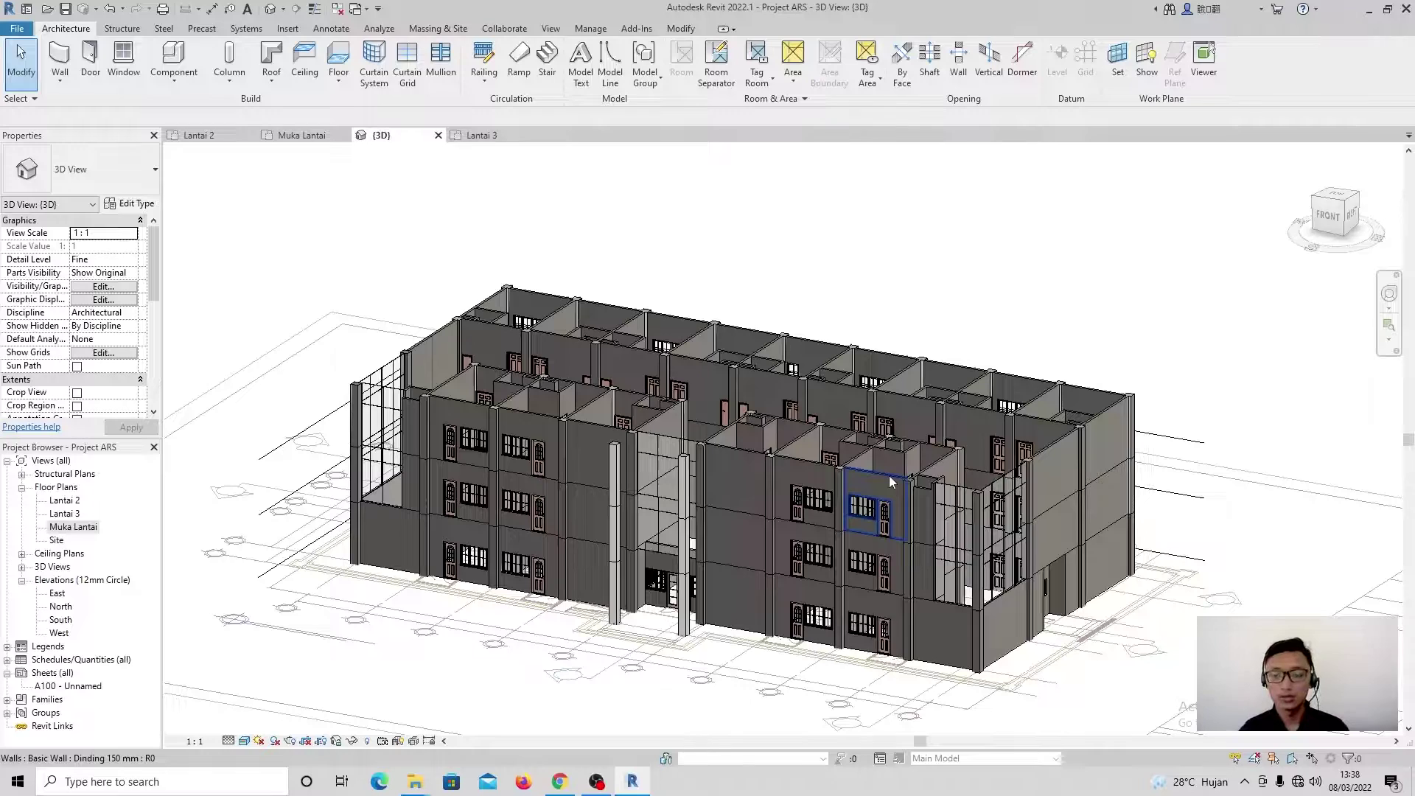
pyautogui.moveTo(716, 449); pyautogui.dragTo(741, 524, button='middle')
pyautogui.moveTo(810, 483); pyautogui.dragTo(746, 519, button='middle')
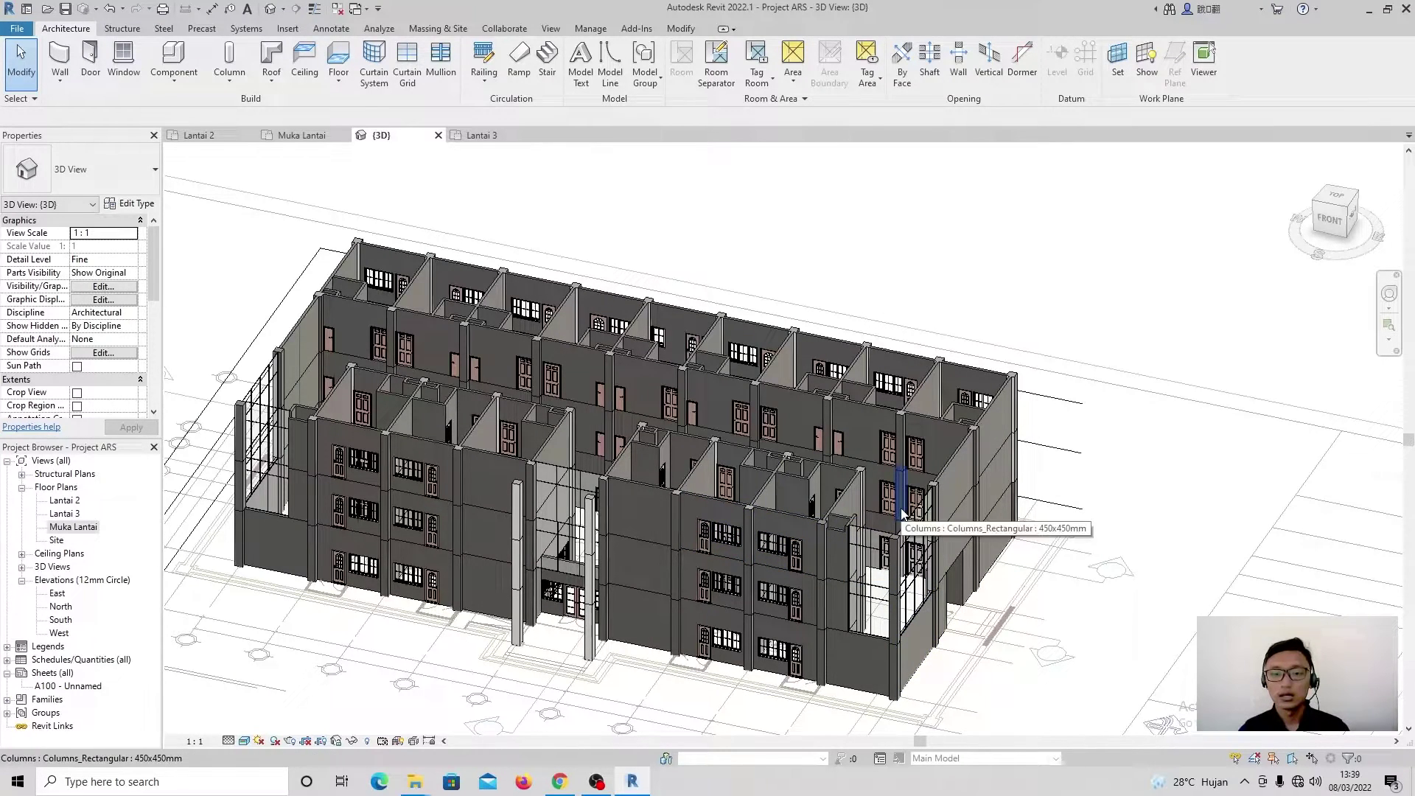
pyautogui.keyDown('shift'); pyautogui.moveTo(725, 480); pyautogui.dragTo(576, 452, button='middle'); pyautogui.keyUp('shift')
pyautogui.moveTo(792, 455)
pyautogui.mouseDown(button='middle')
pyautogui.moveTo(796, 474)
pyautogui.moveTo(773, 464)
pyautogui.mouseUp(button='middle')
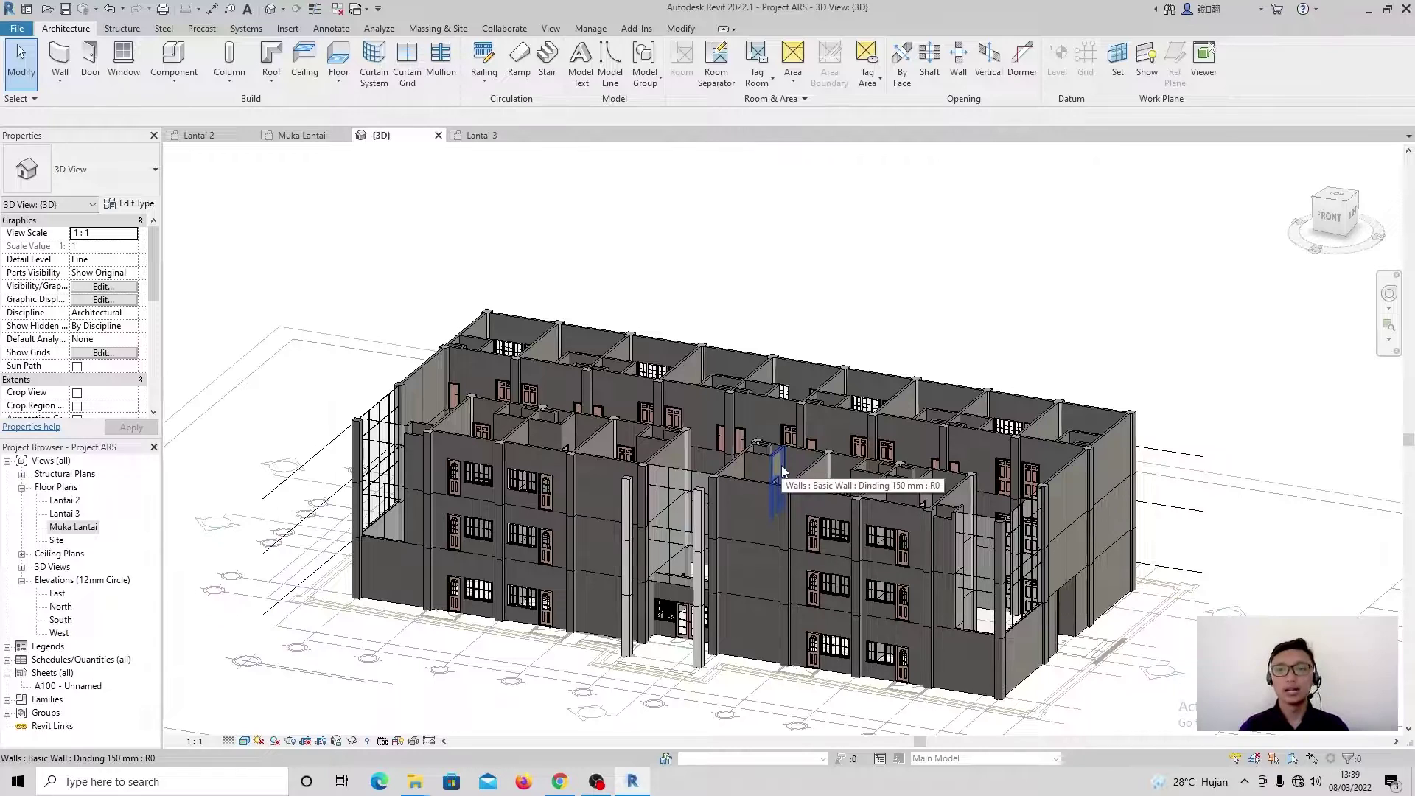
# Step: Start an architectural floor using the Floor-Grnd-Susp_65Scr-80Ins-100Blk-75PC type
pyautogui.click(339, 81)
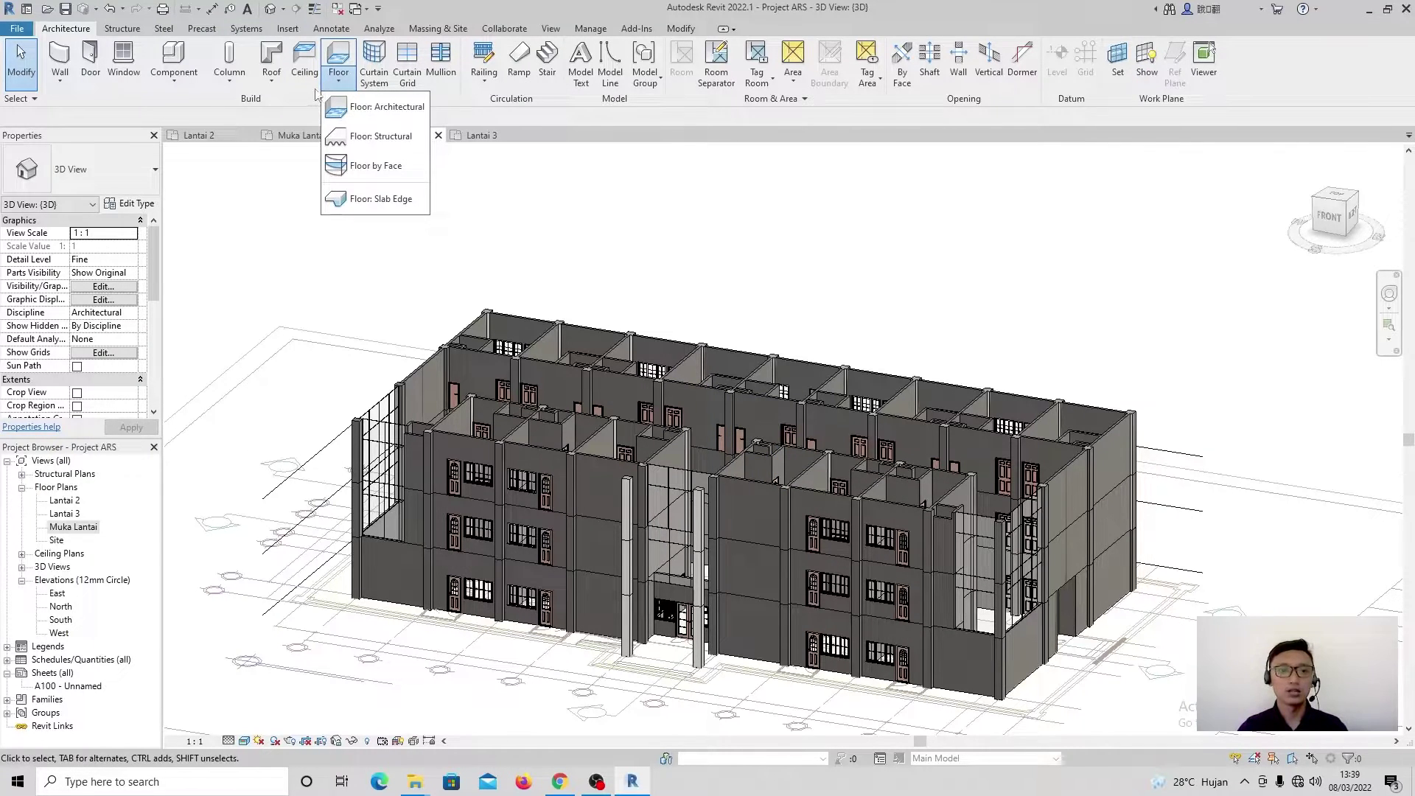
pyautogui.click(373, 109)
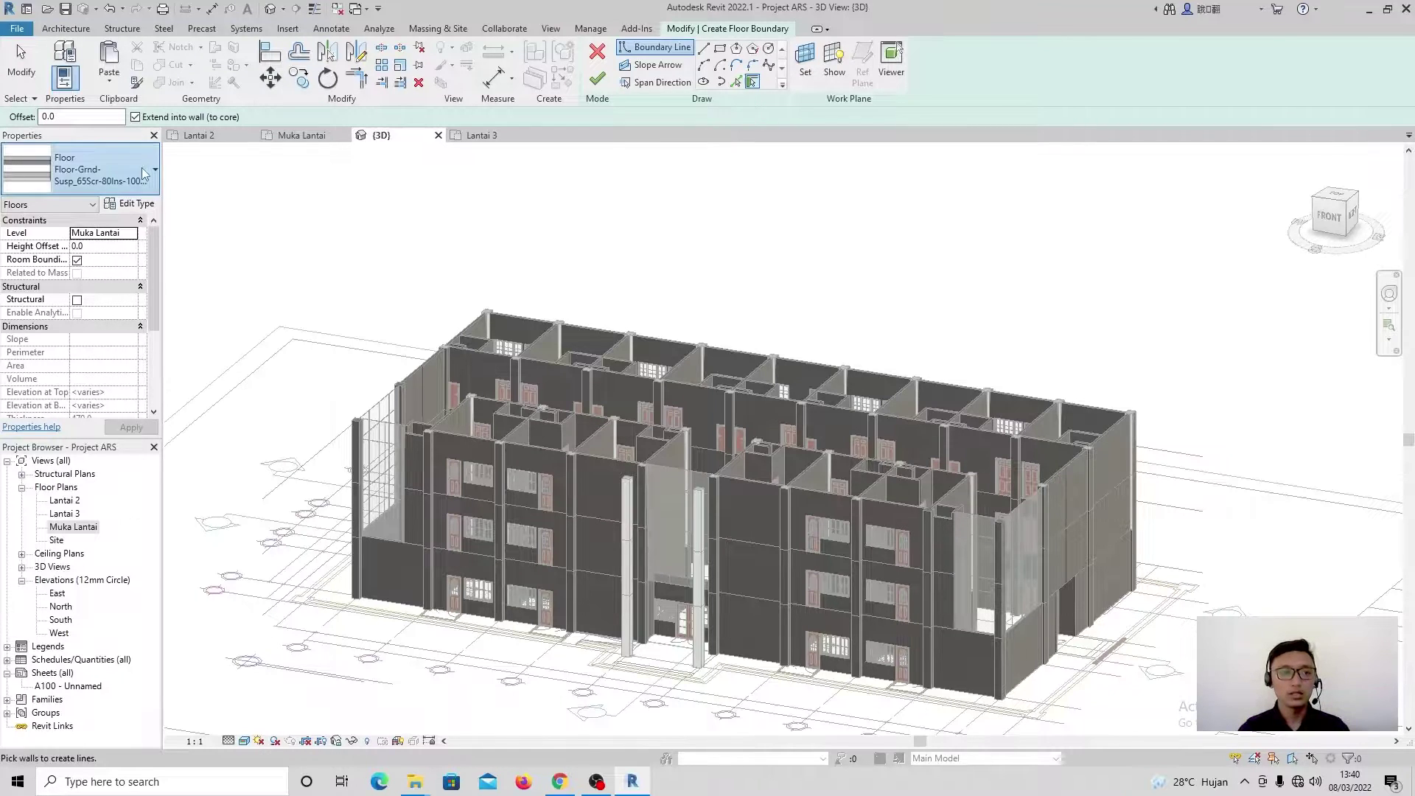
pyautogui.click(143, 176)
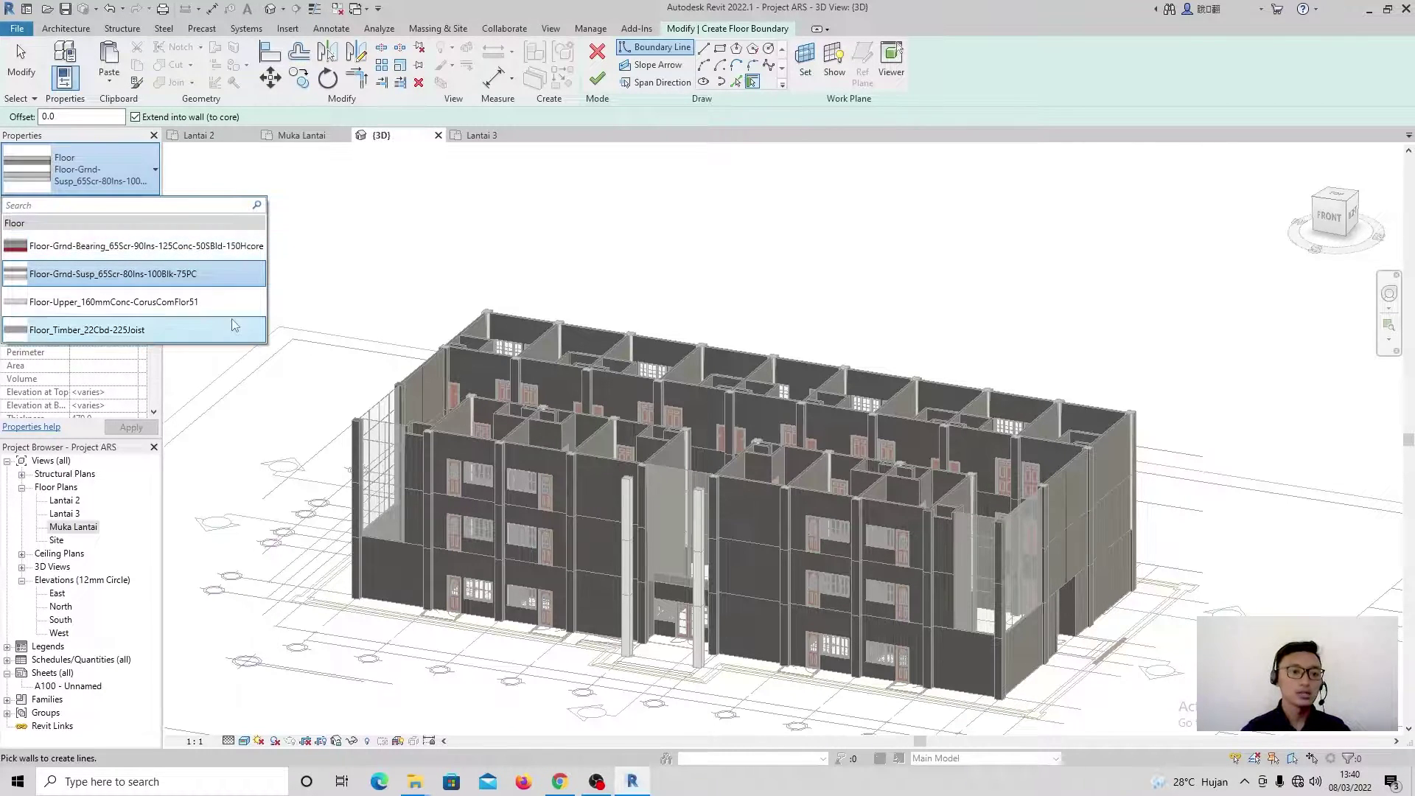
pyautogui.click(171, 280)
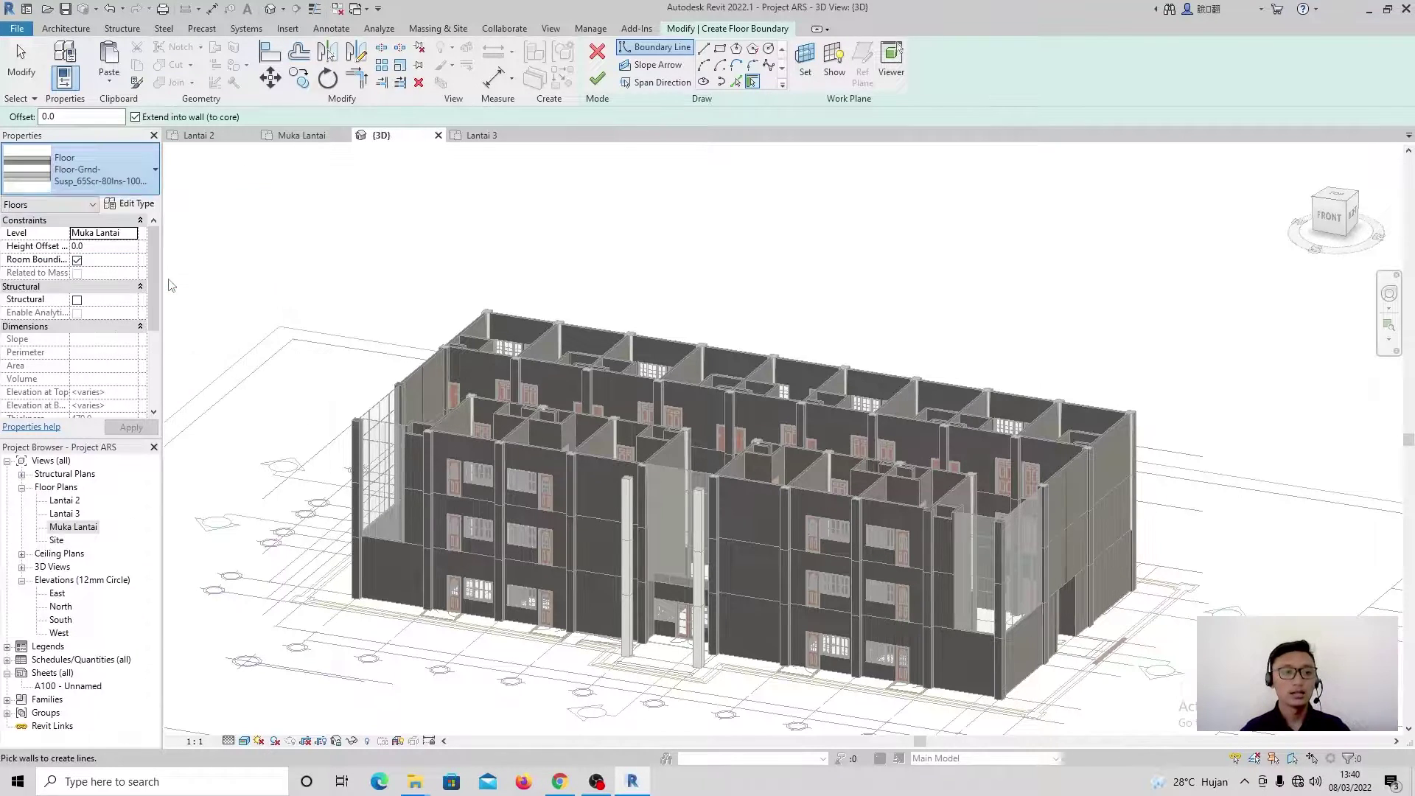
# Step: Duplicate the current floor type under the name Lantai Arsitektural
pyautogui.click(133, 204)
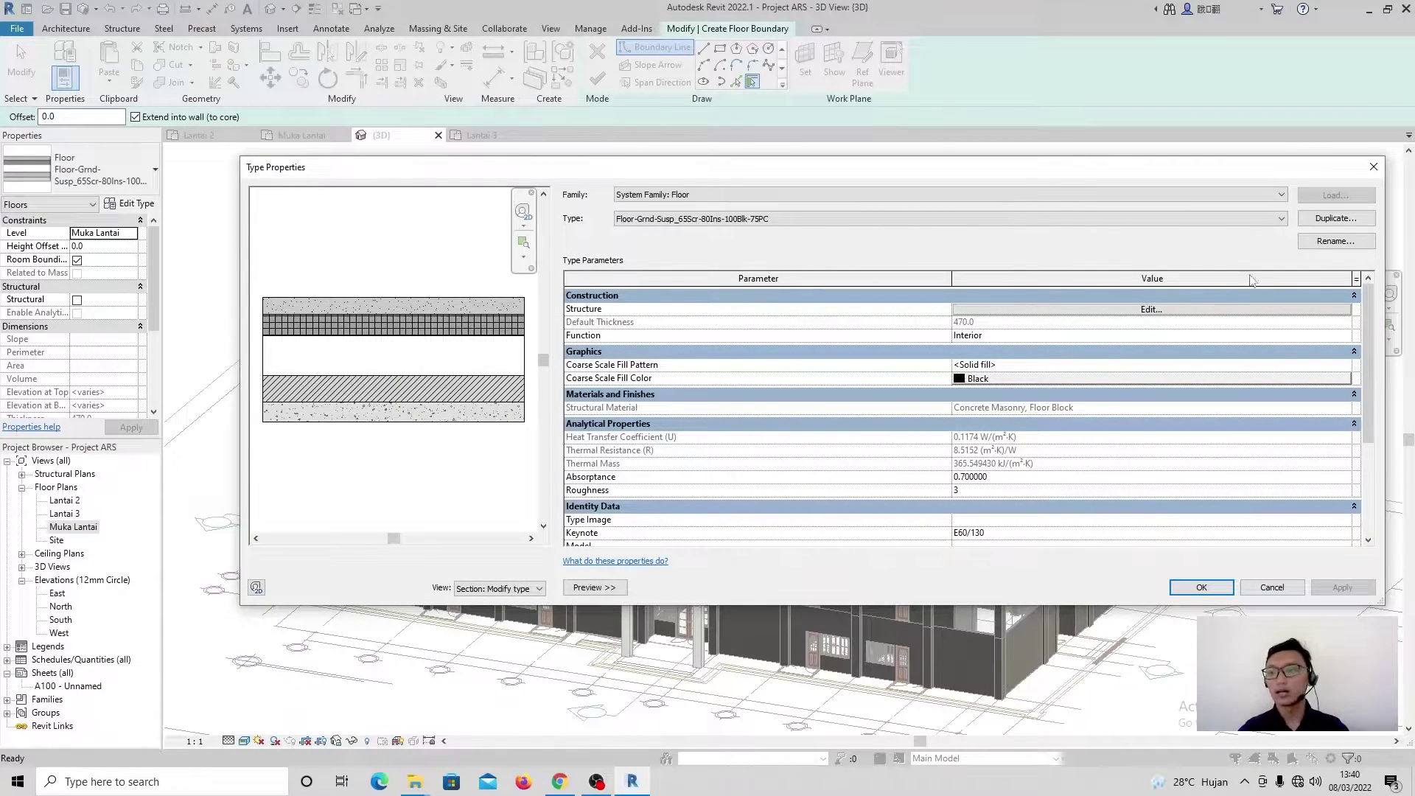
pyautogui.click(1335, 218)
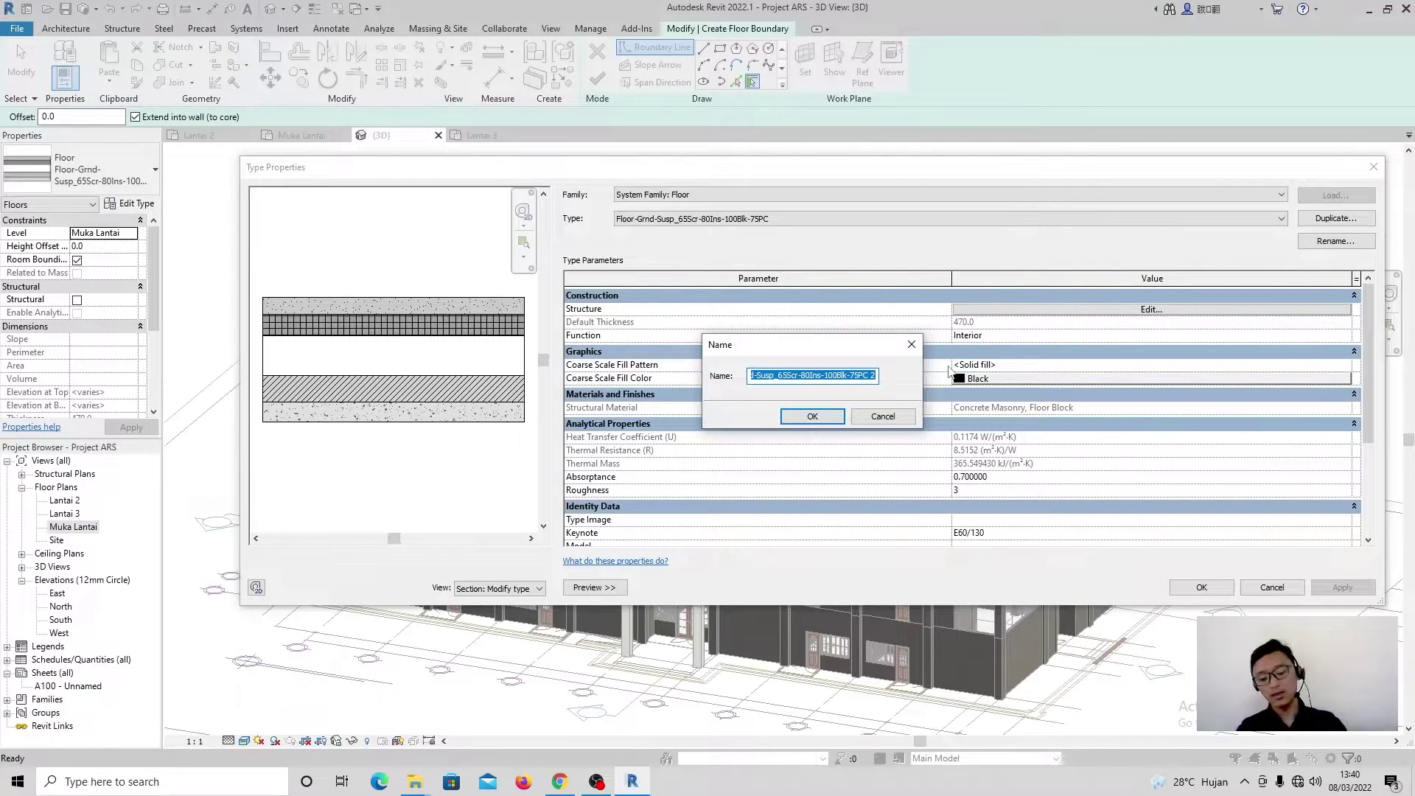
pyautogui.write('Lantai Arsitektural')
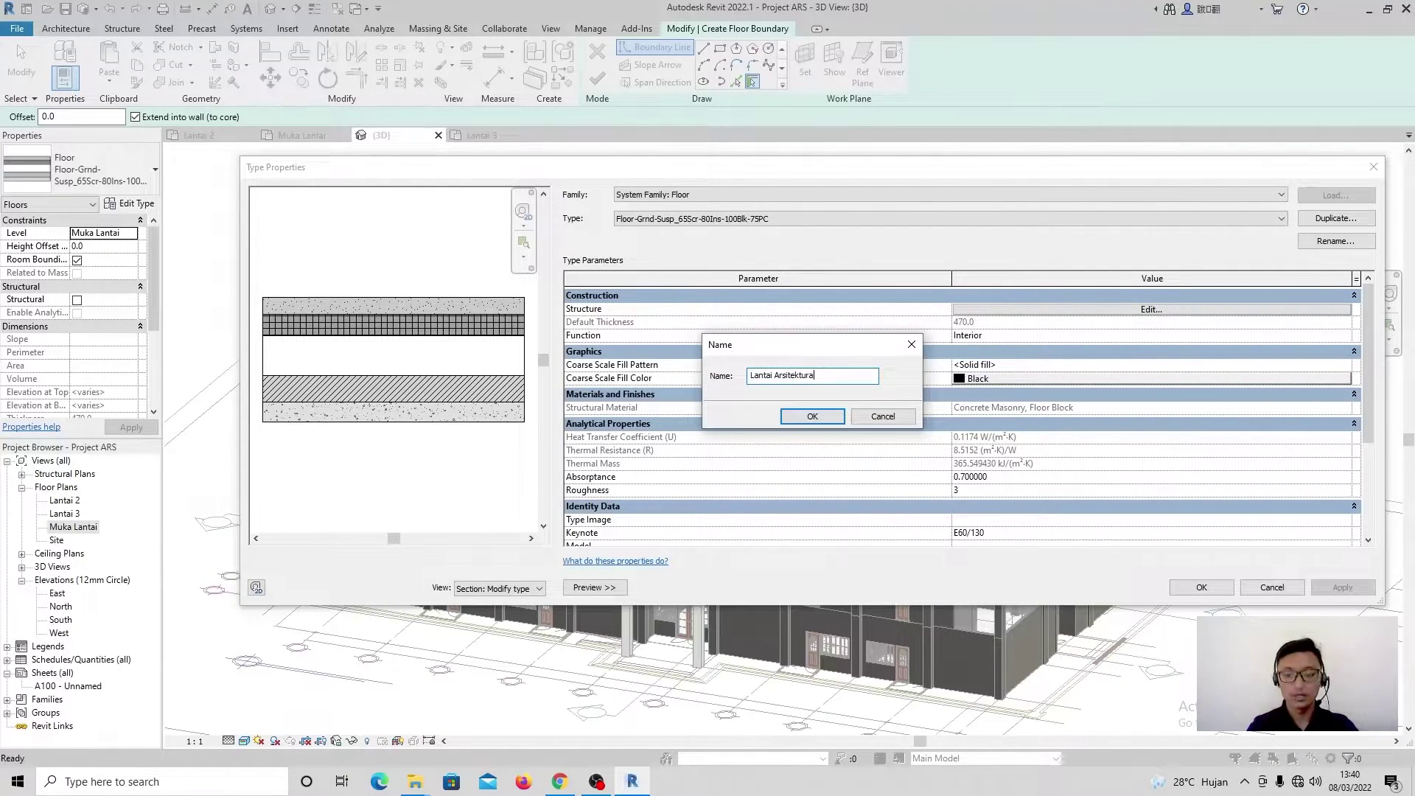
pyautogui.click(831, 416)
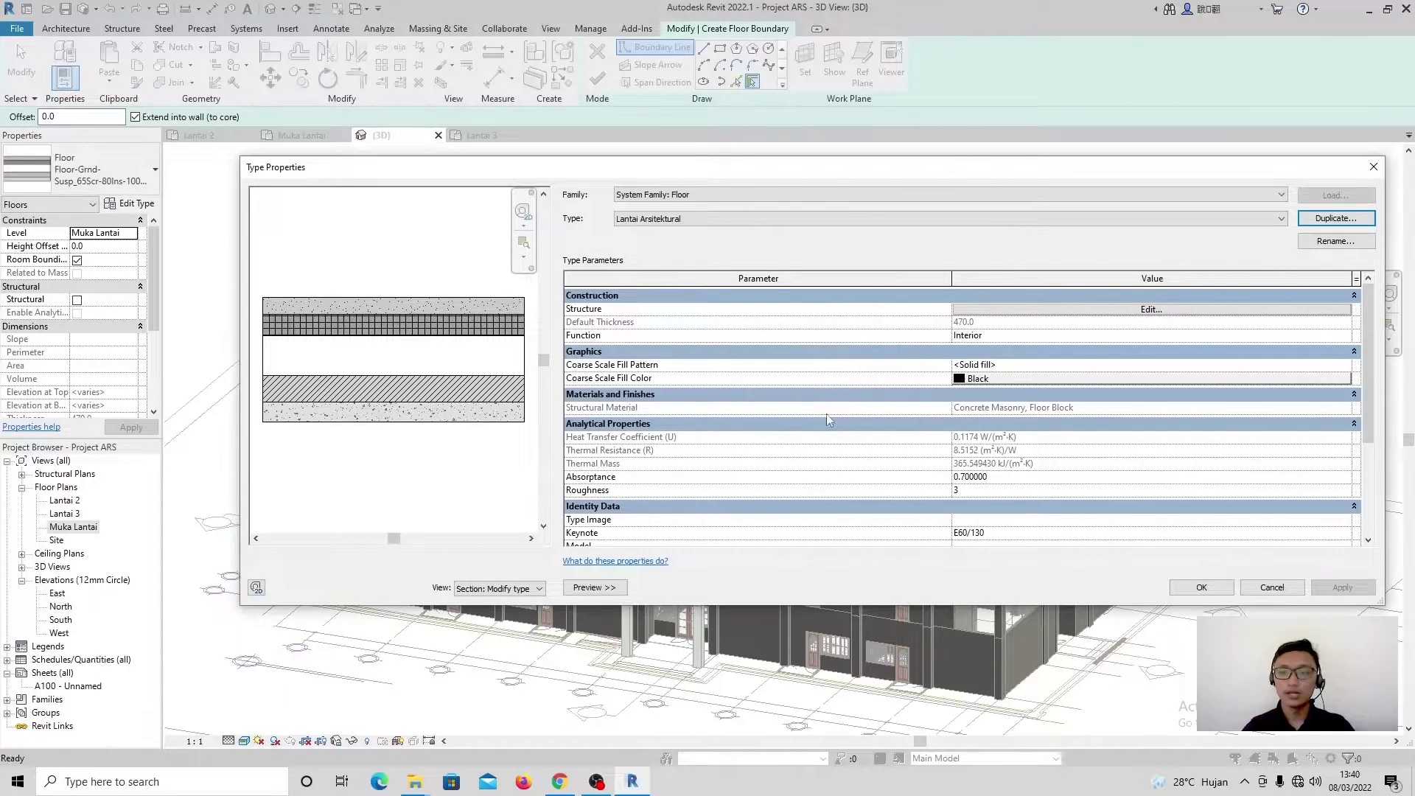
# Step: Edit the floor type's layer structure and, for the Finish 1 layer, add Ceramic Tile from the material library to the project materials
pyautogui.click(1073, 313)
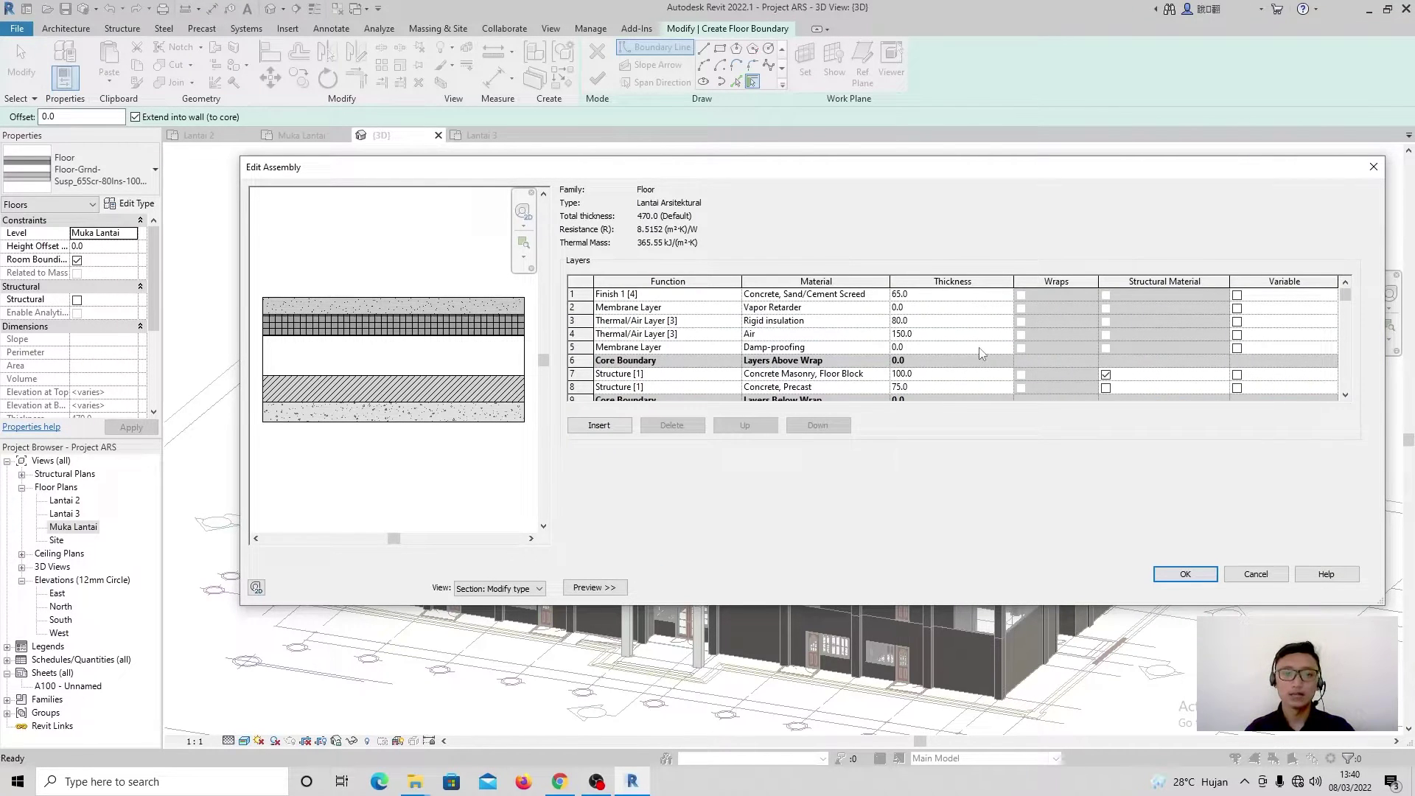
pyautogui.scroll(-2, 659, 315)
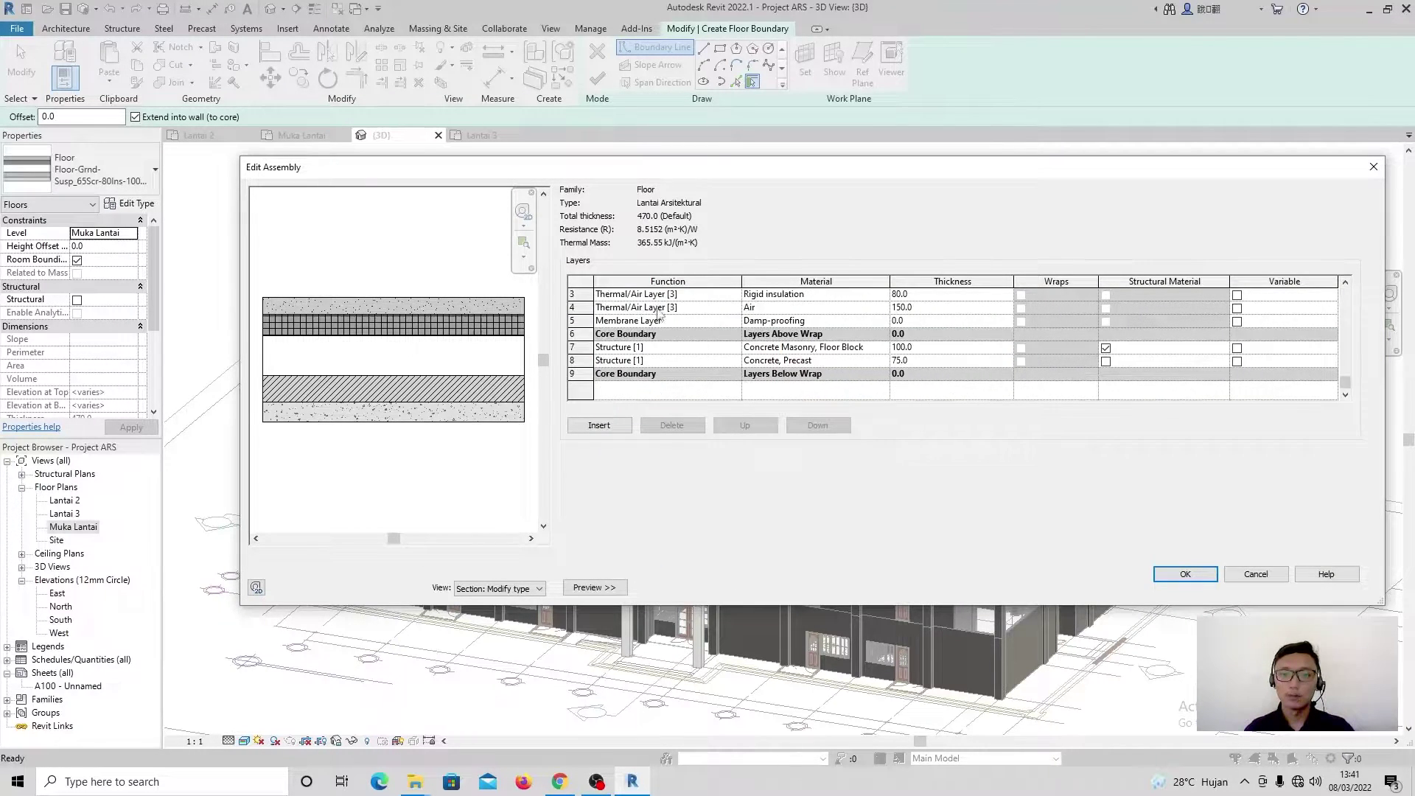
pyautogui.scroll(2, 677, 341)
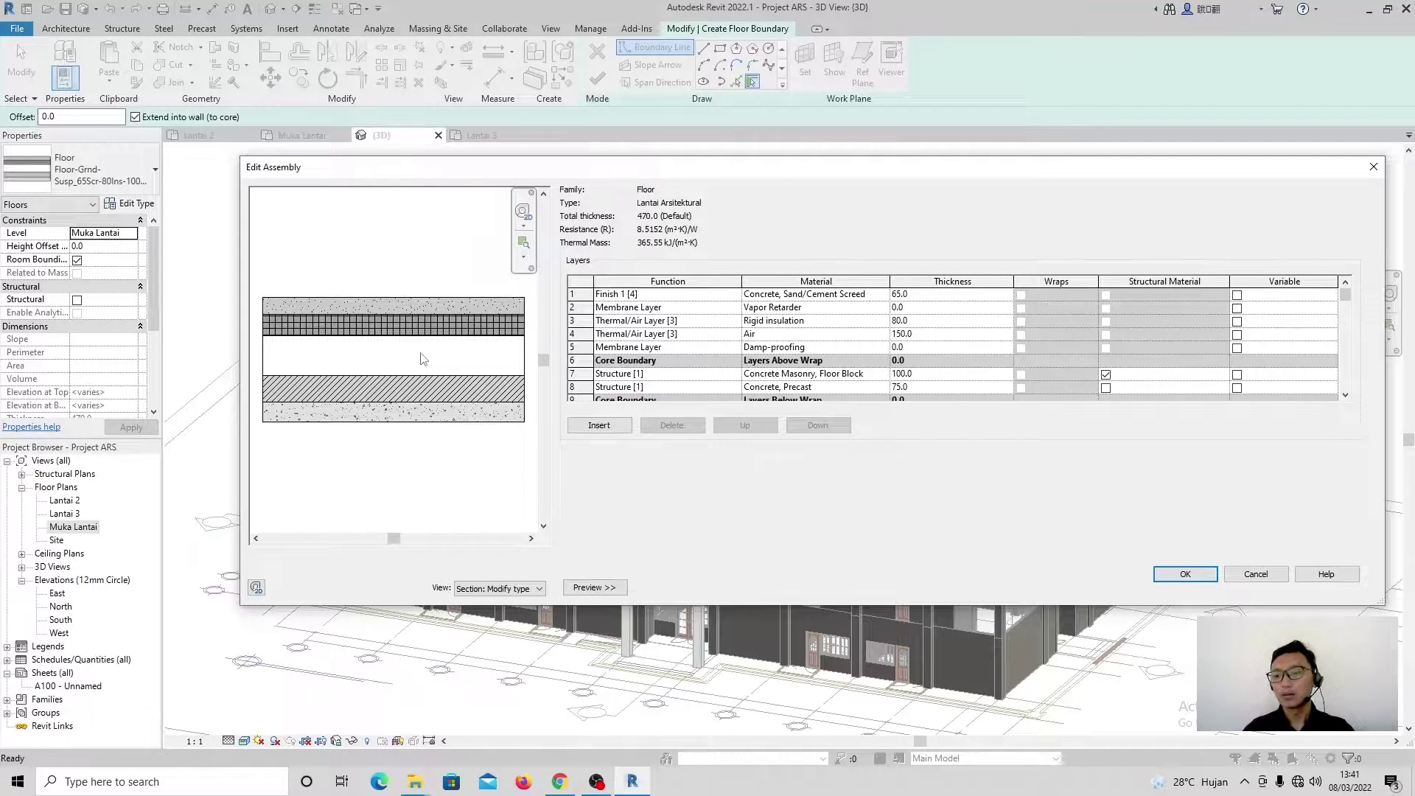
pyautogui.click(726, 295)
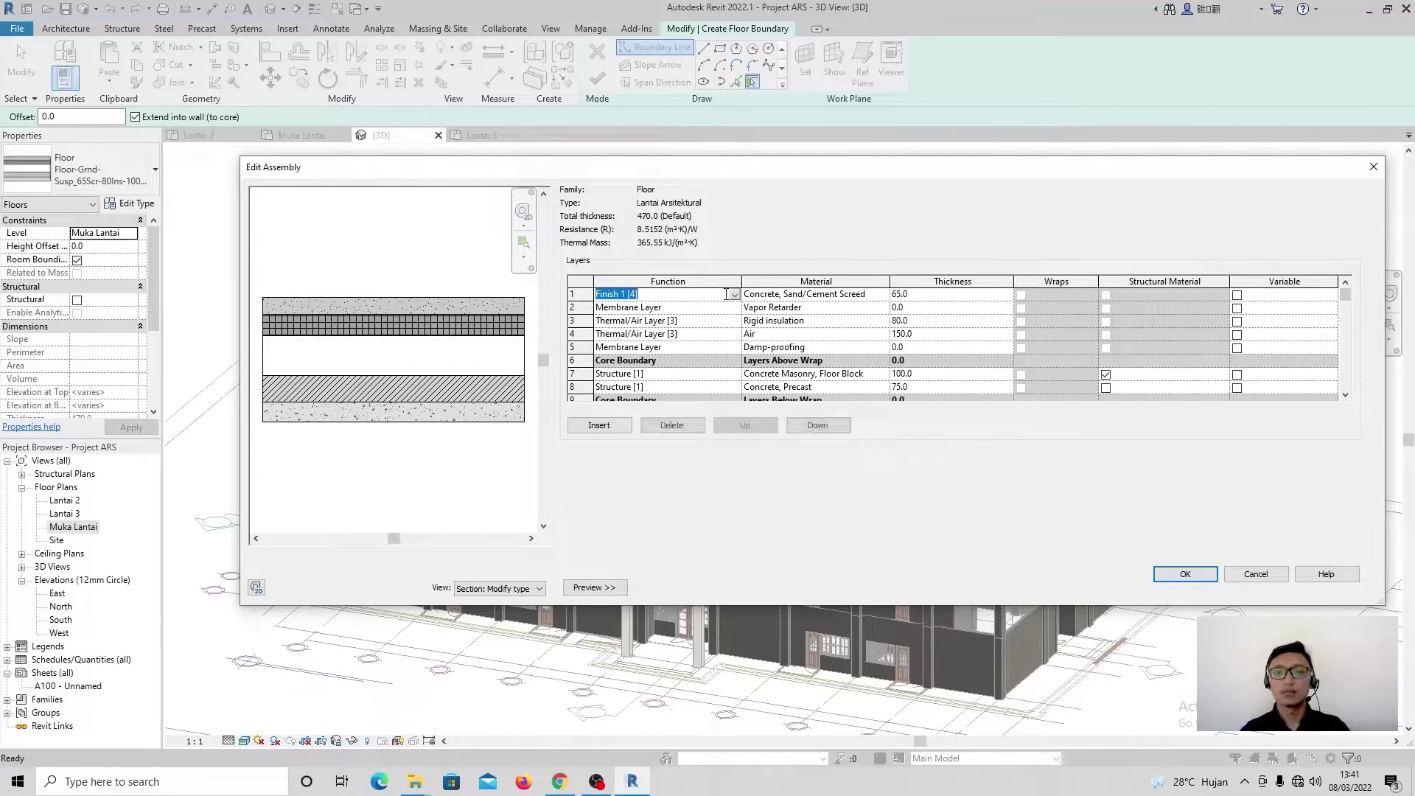
pyautogui.click(853, 299)
pyautogui.click(883, 296)
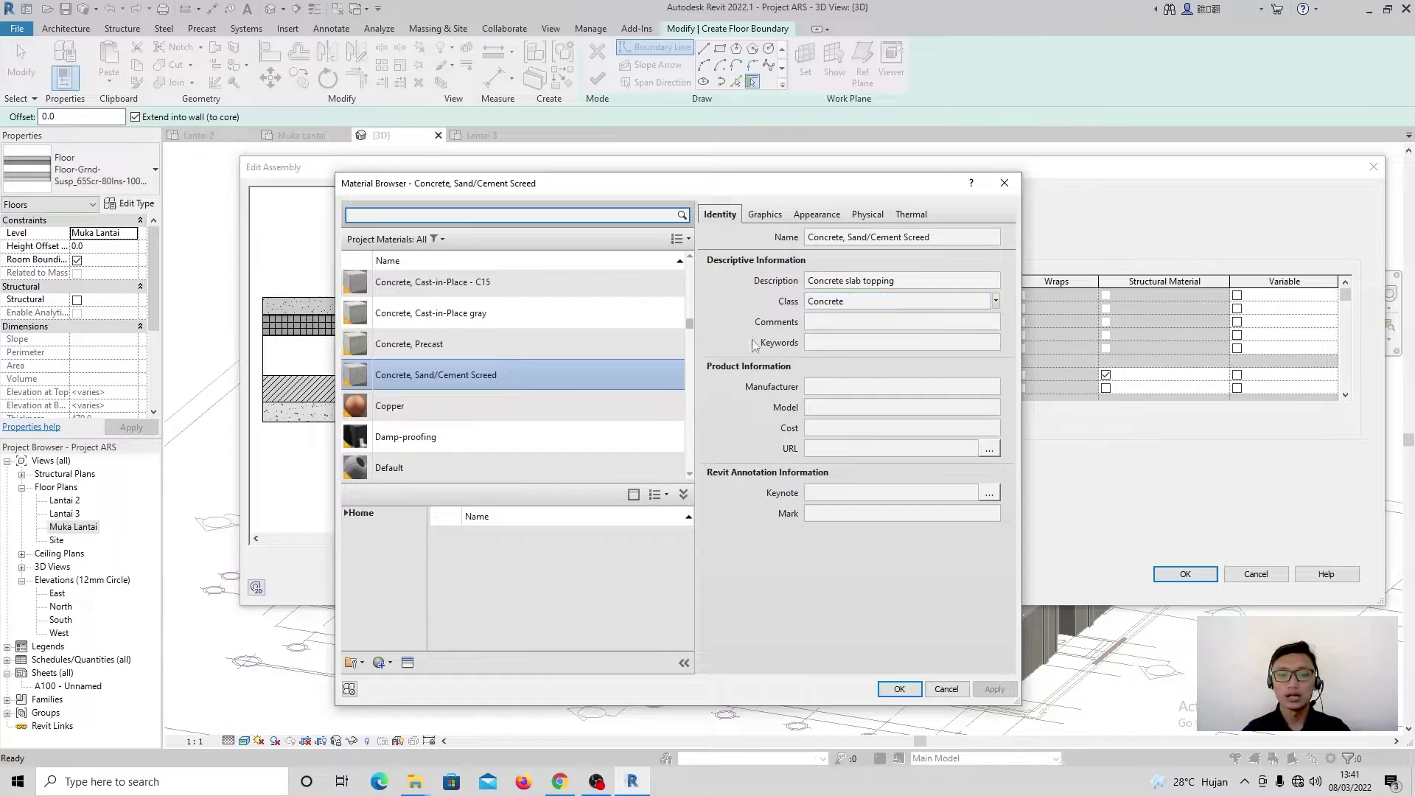
pyautogui.write('ce')
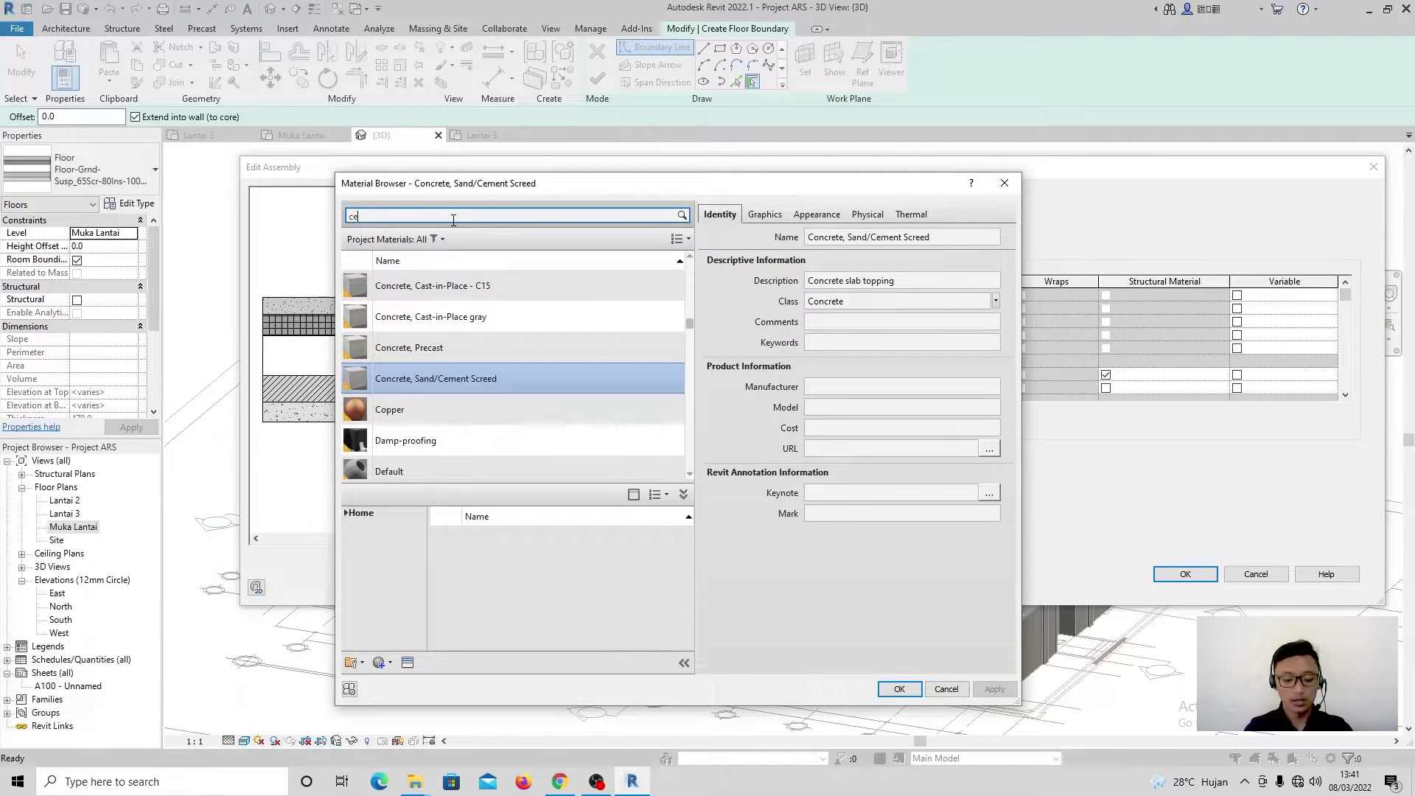
pyautogui.write('ramic')
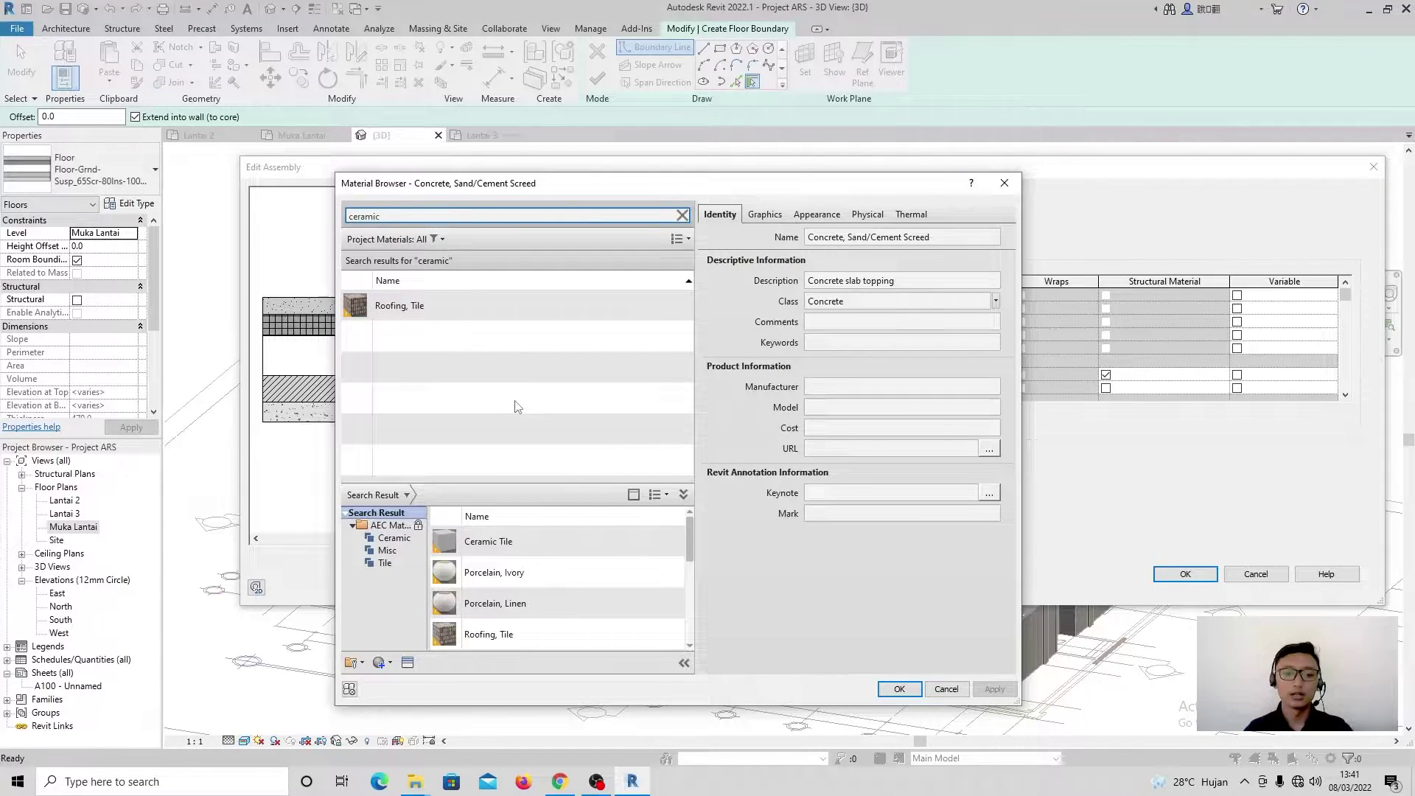
pyautogui.moveTo(477, 545)
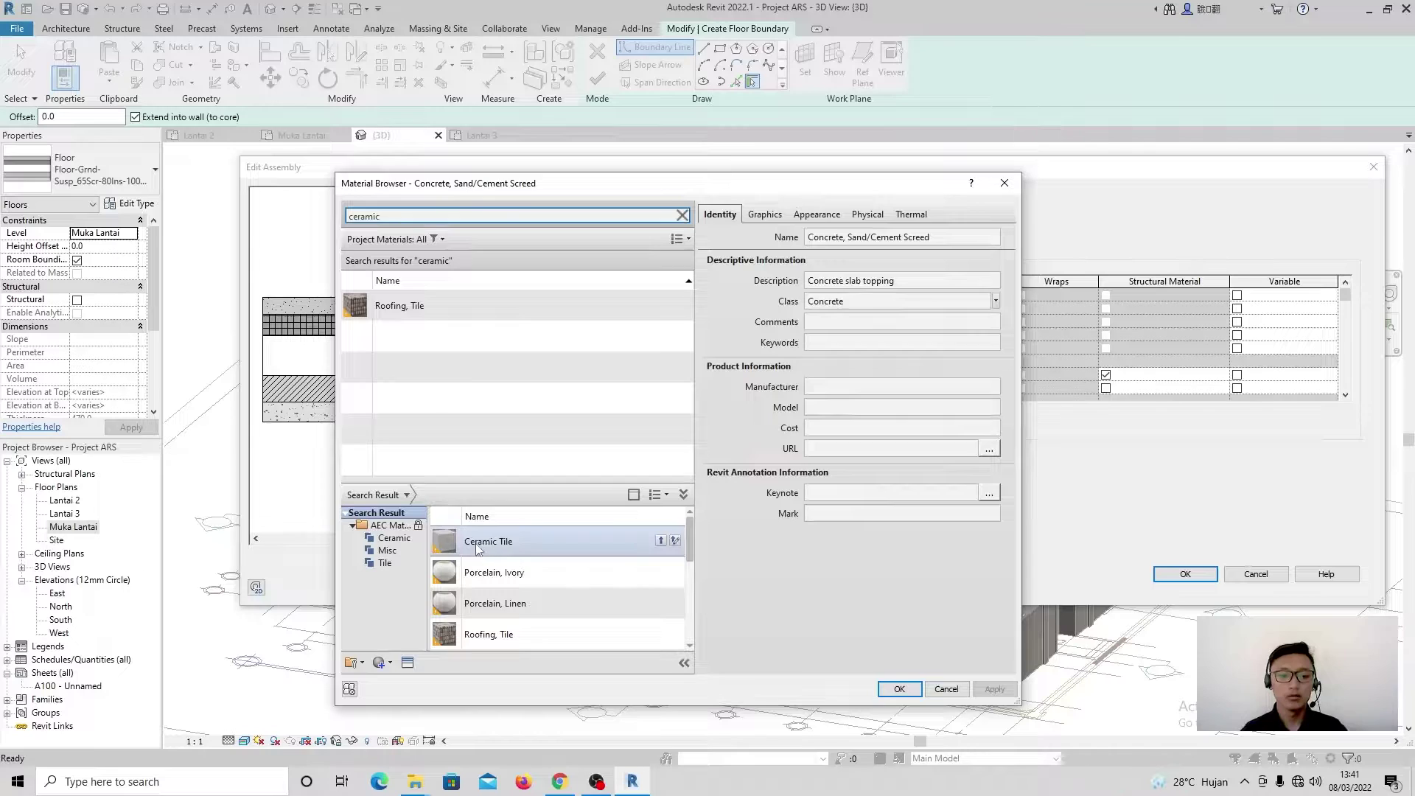
pyautogui.click(661, 542)
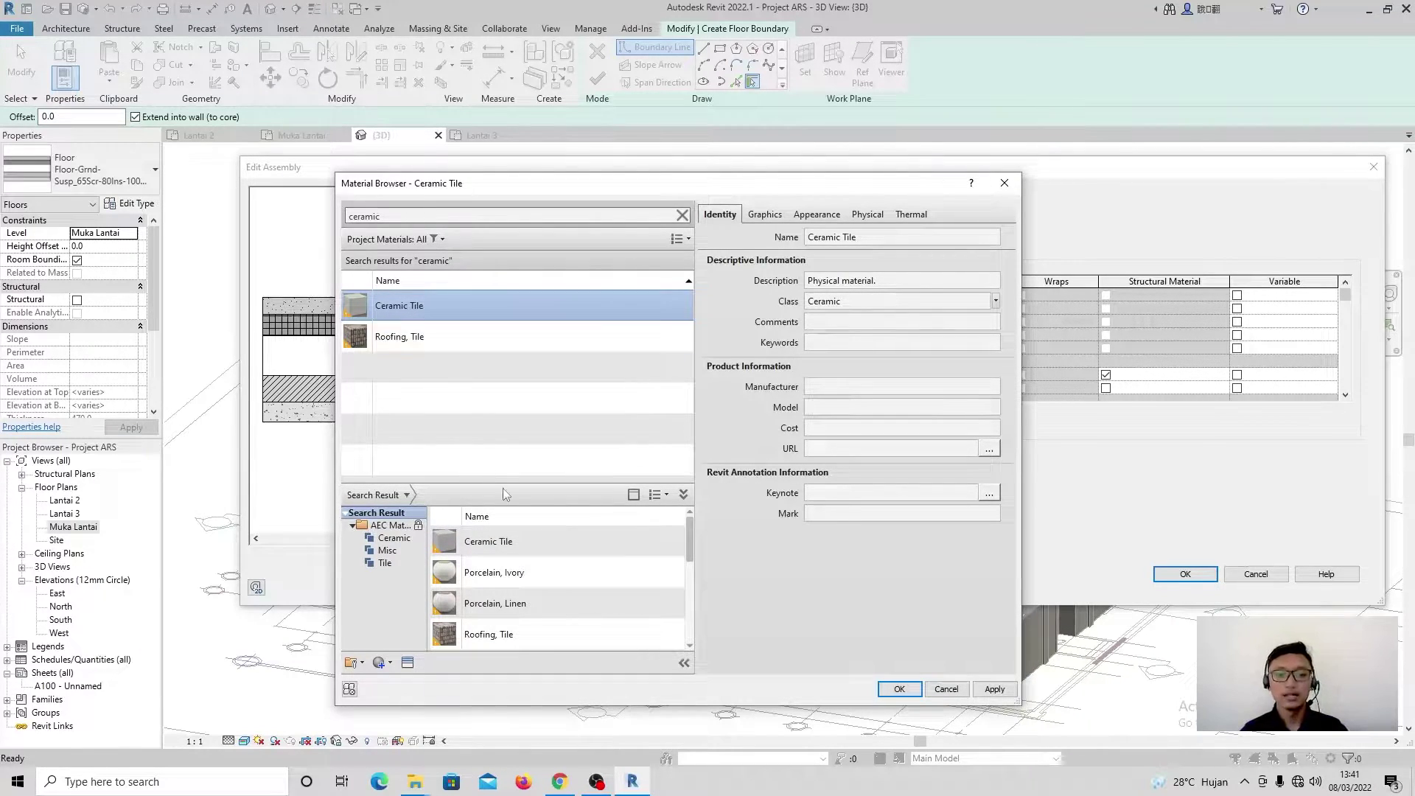
# Step: Browse the ceramic materials in the library and add Tile, Stone and Ceramic mix to the project materials
pyautogui.scroll(-3, 538, 565)
pyautogui.scroll(-2, 538, 565)
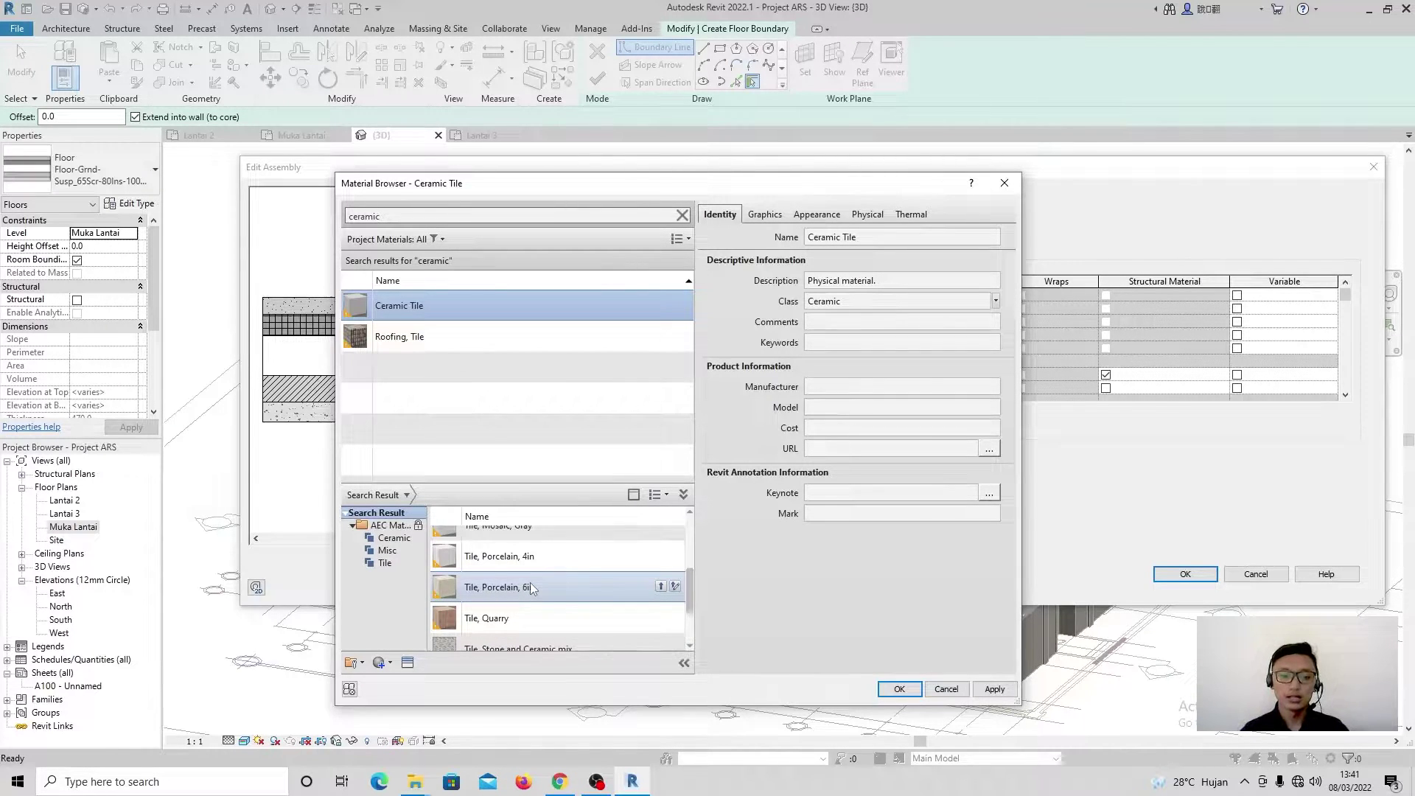
pyautogui.scroll(4, 530, 583)
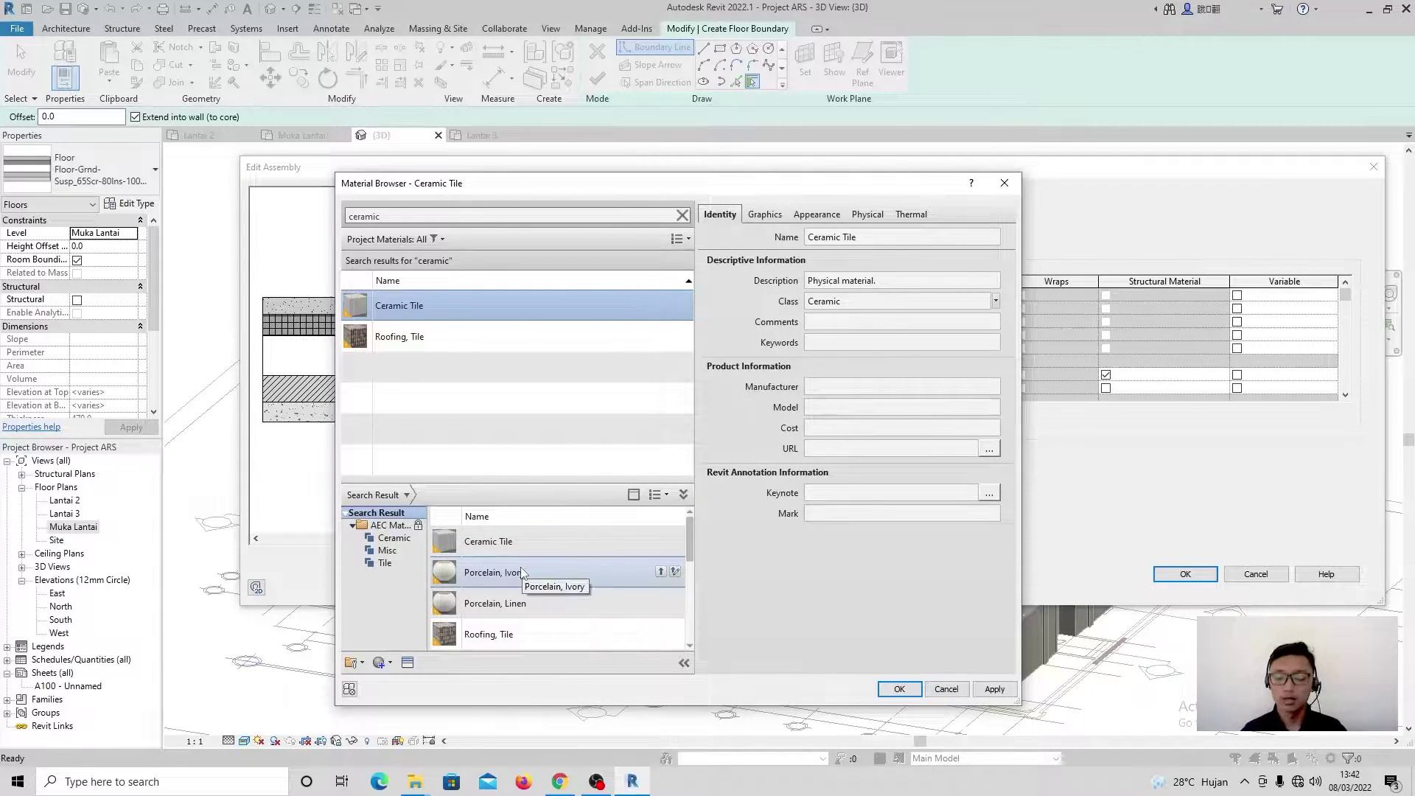
pyautogui.scroll(-2, 521, 573)
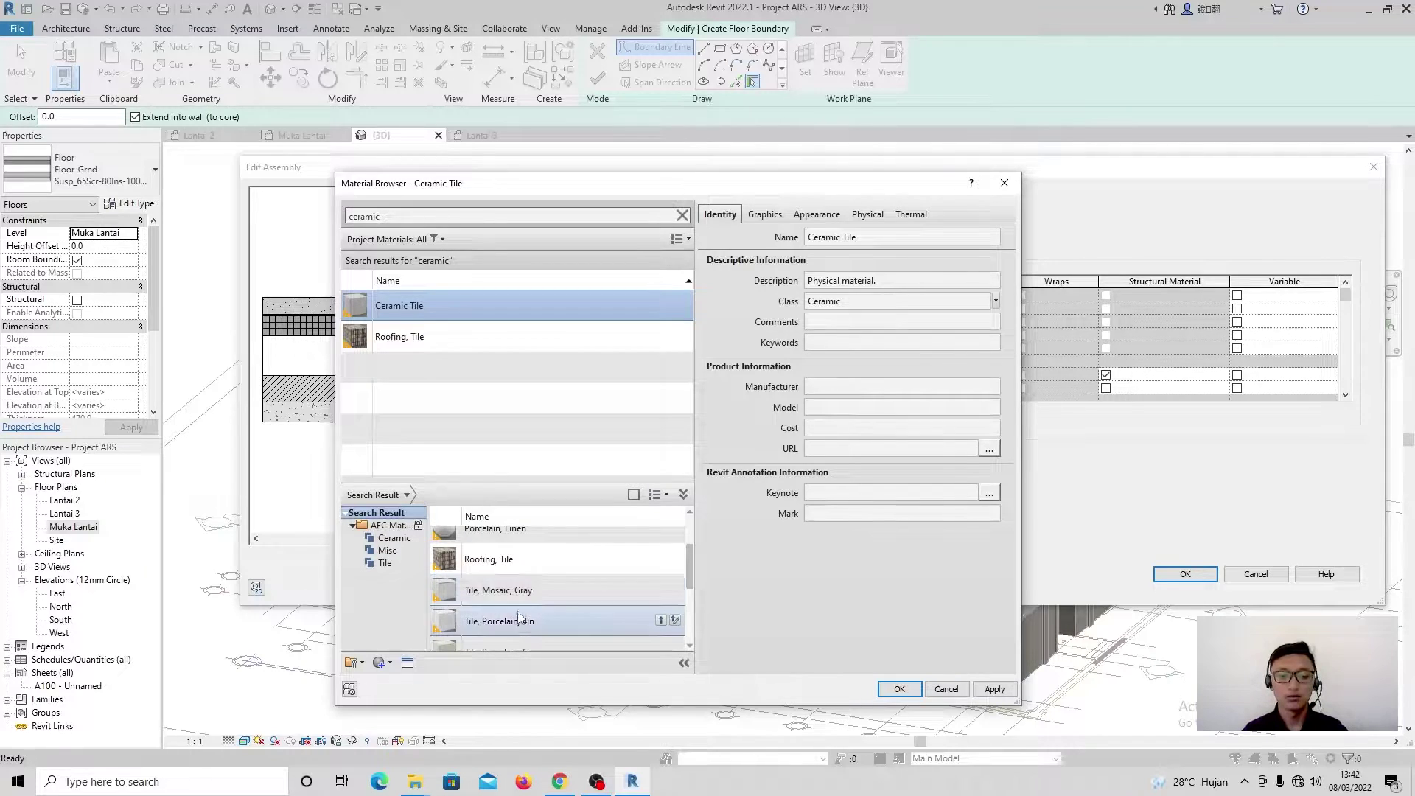
pyautogui.scroll(-2, 549, 611)
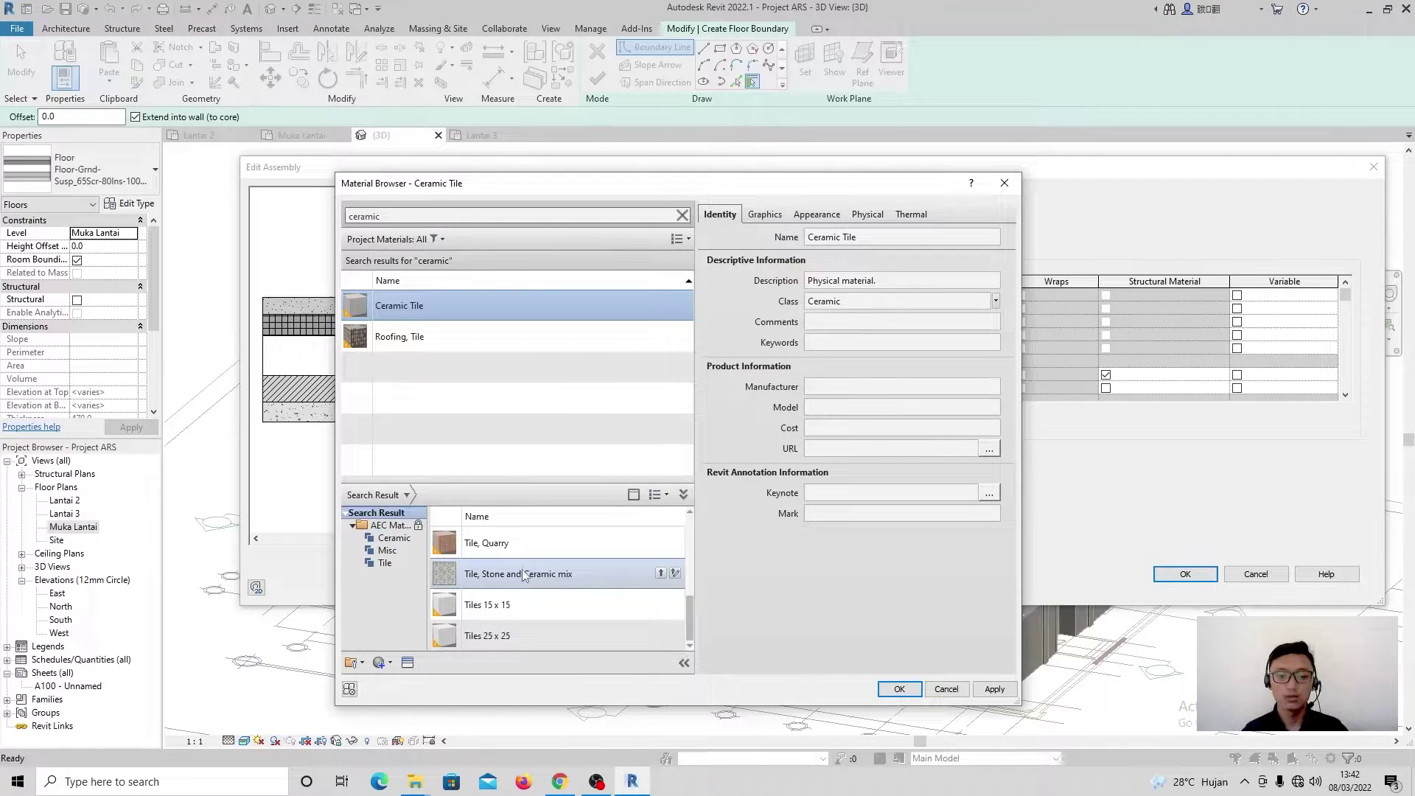
pyautogui.click(546, 586)
pyautogui.click(661, 573)
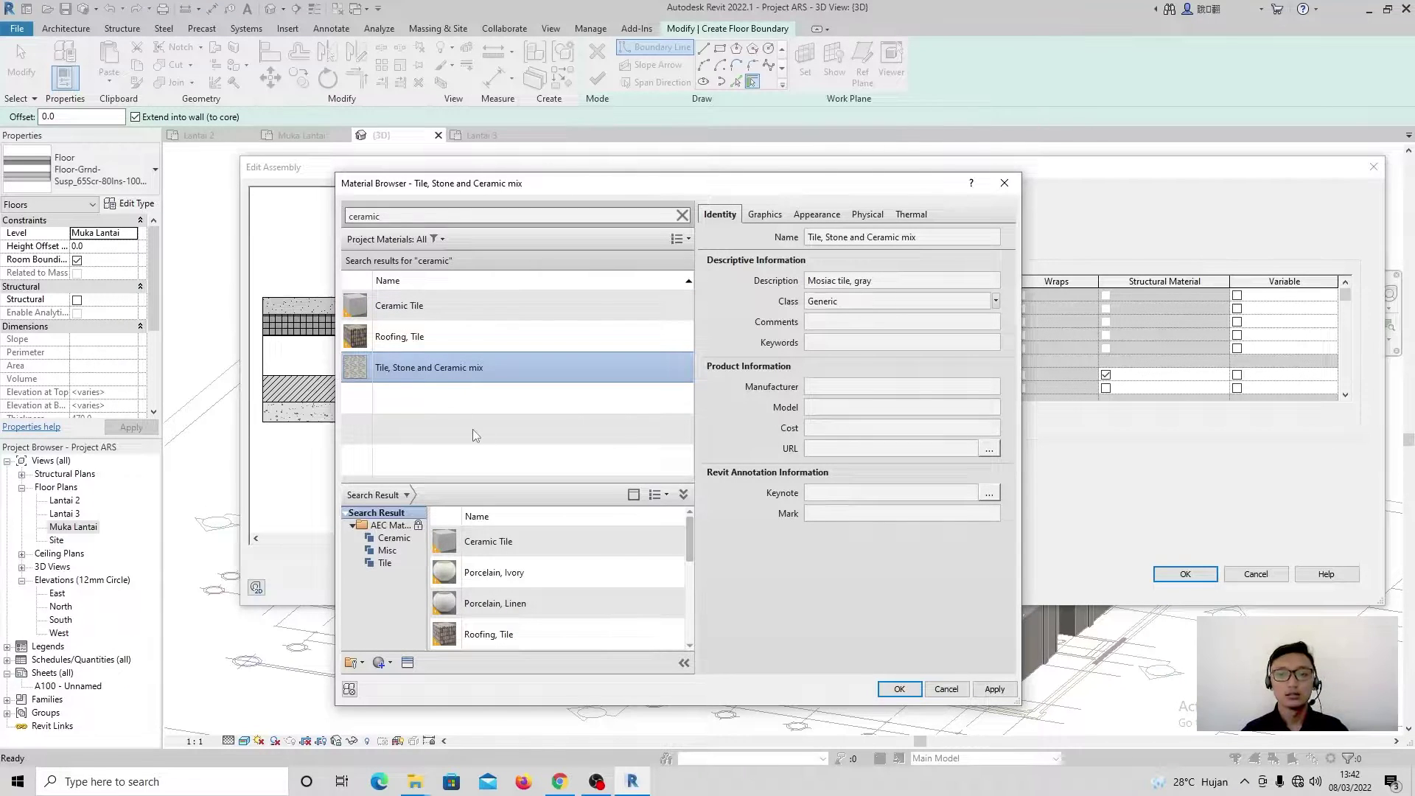
# Step: Assign the Ceramic Tile material to the Finish 1 layer and set its thickness to 5
pyautogui.click(432, 313)
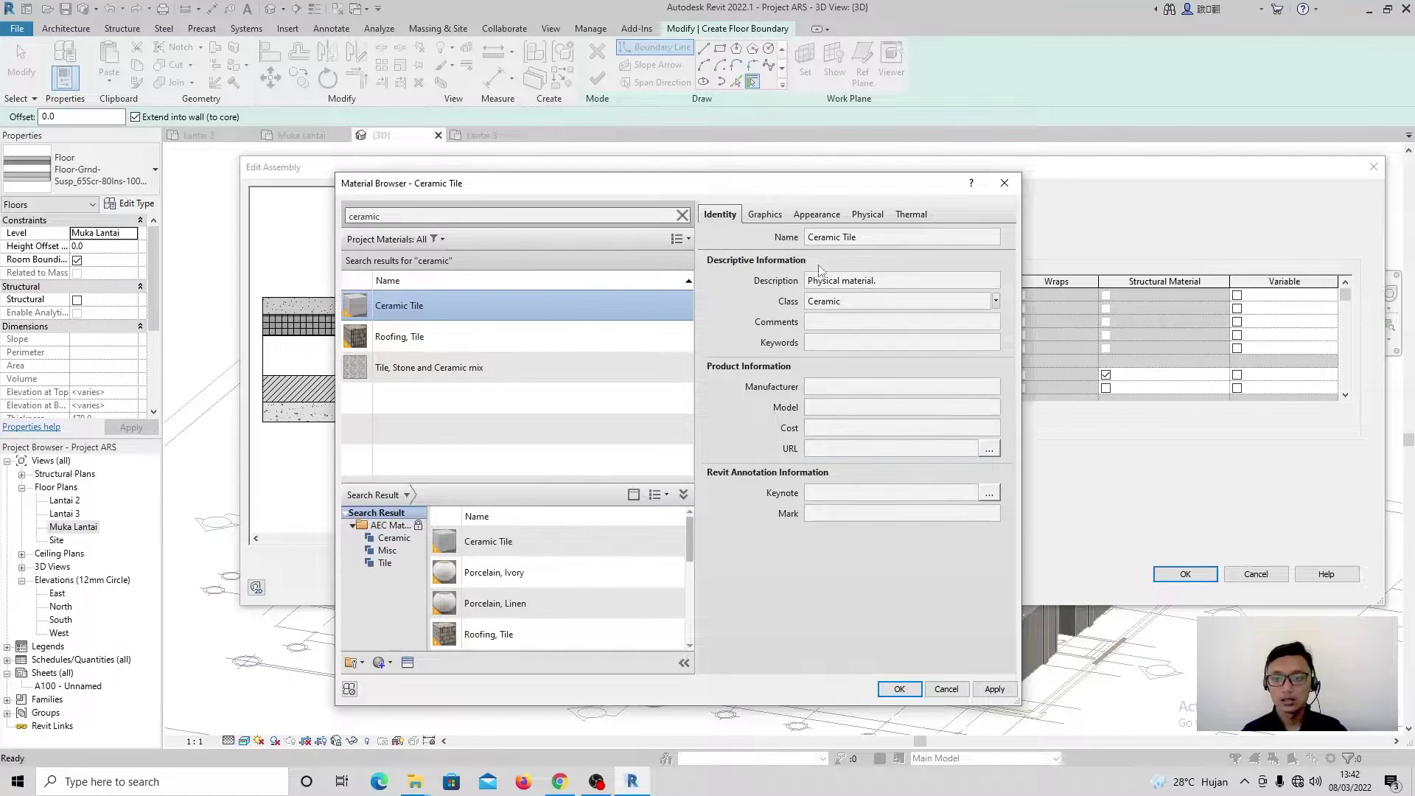
pyautogui.click(769, 219)
pyautogui.click(826, 215)
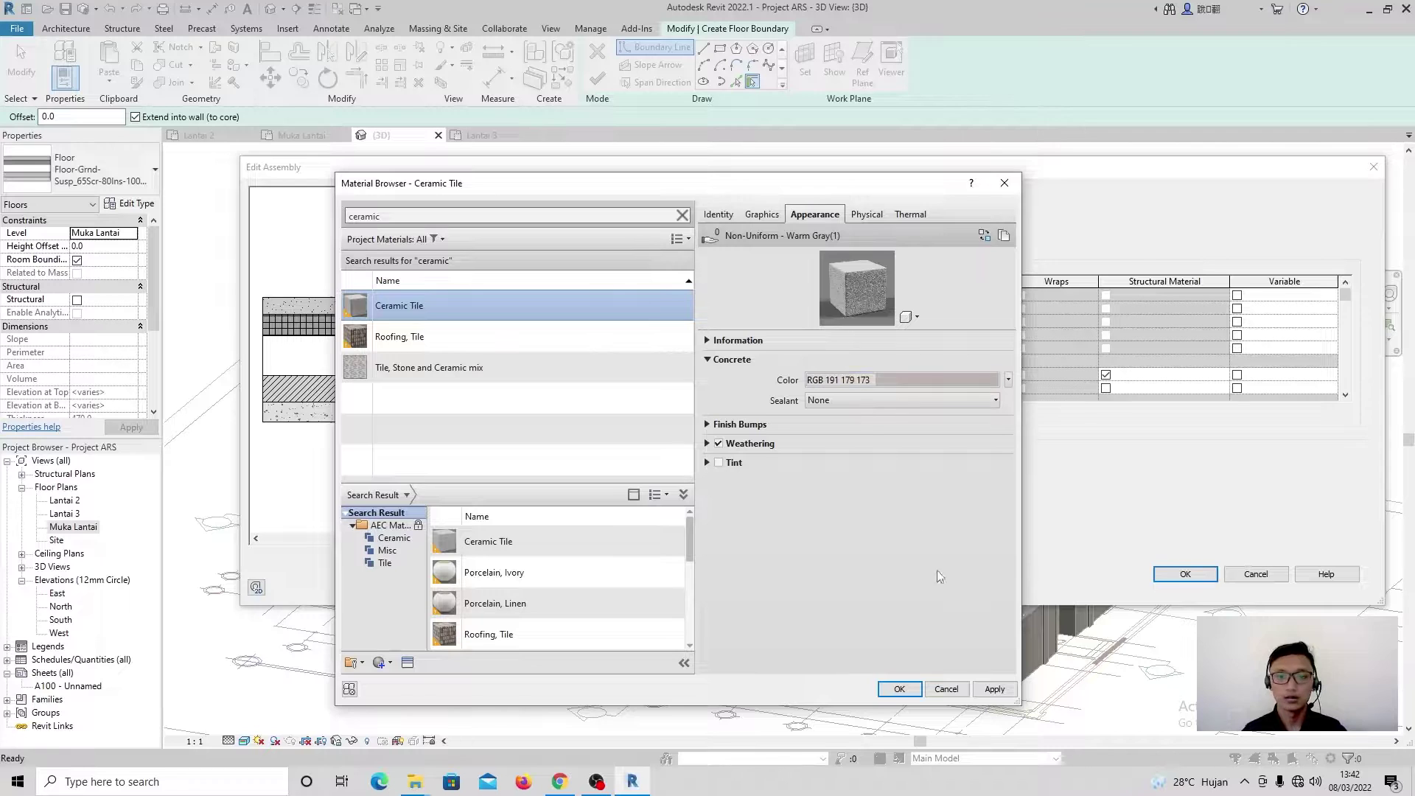
pyautogui.click(995, 690)
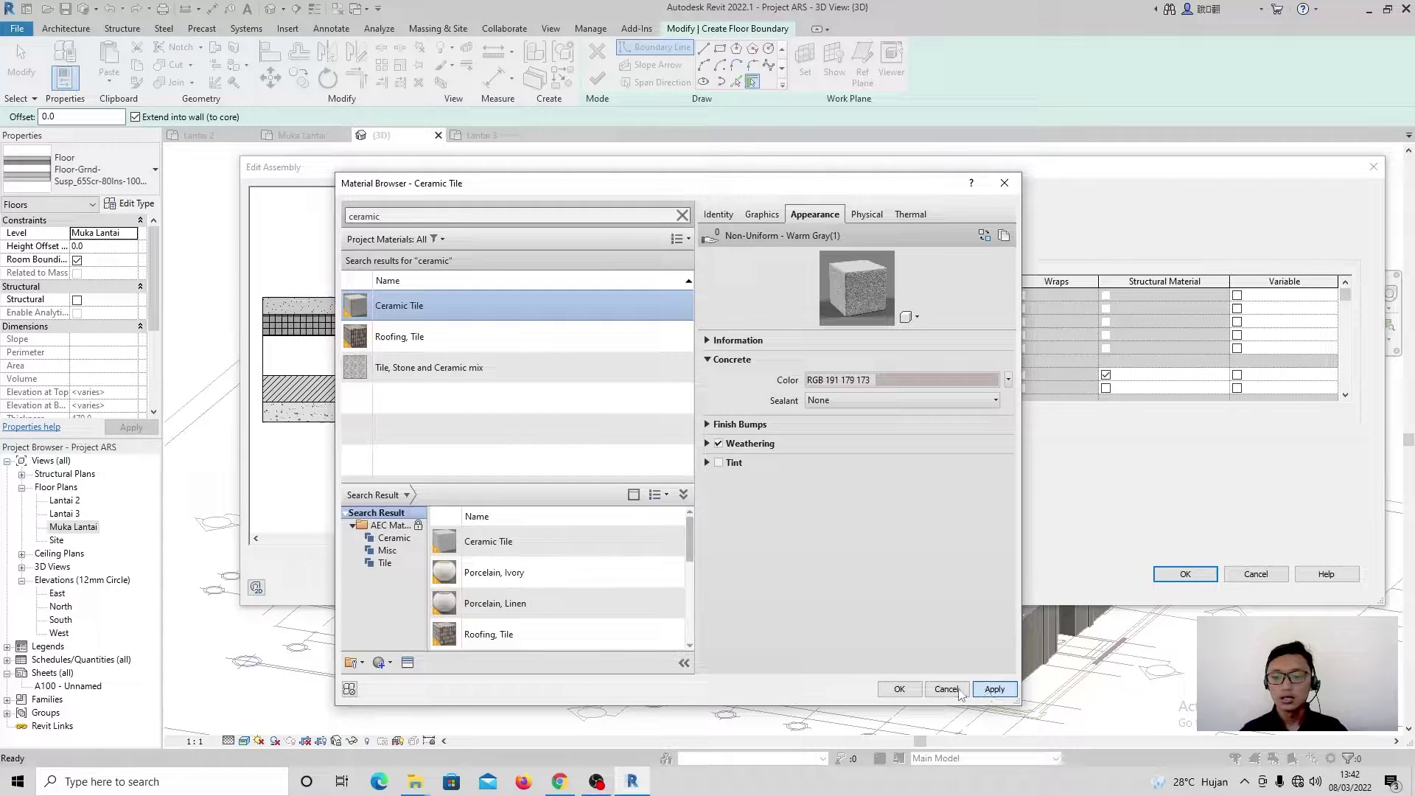
pyautogui.click(900, 689)
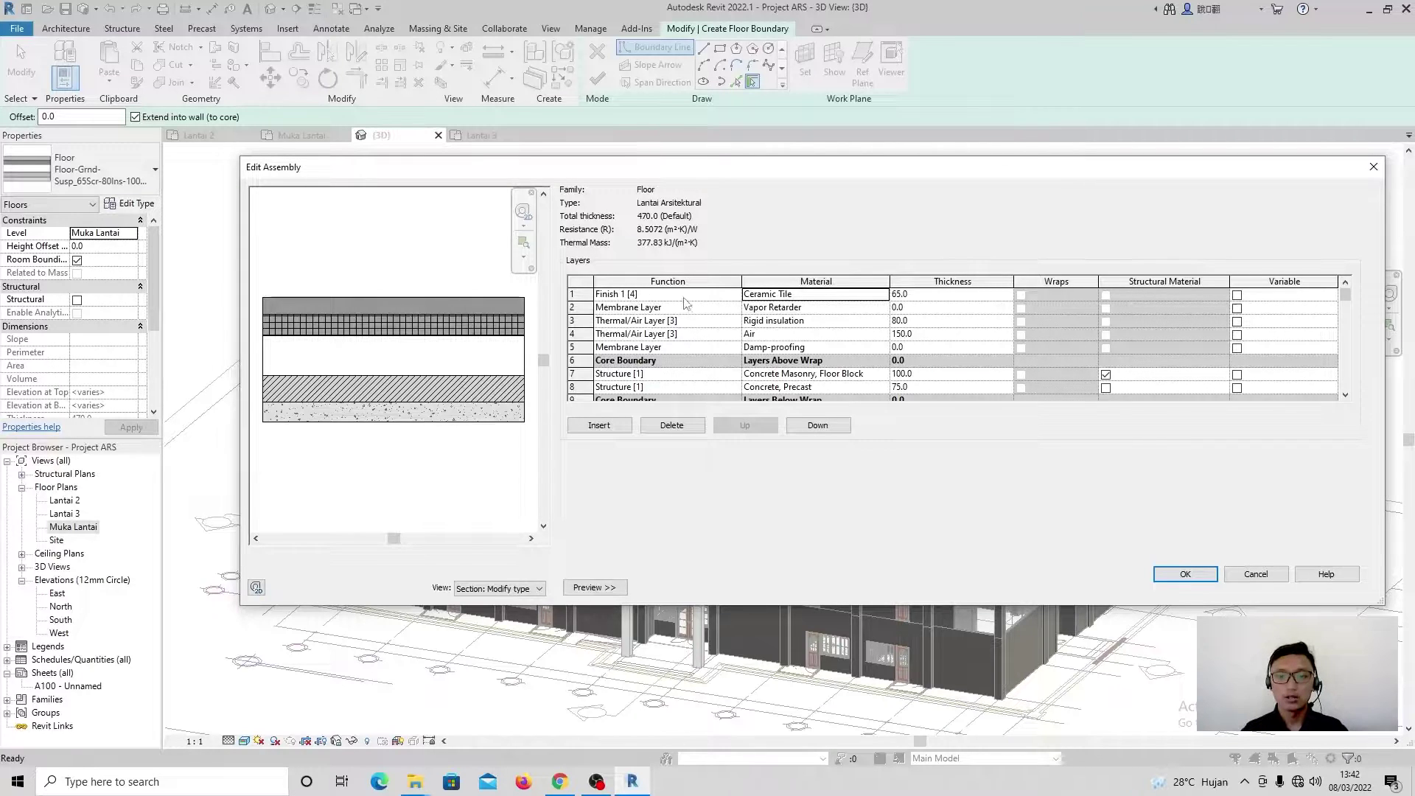
pyautogui.click(918, 296)
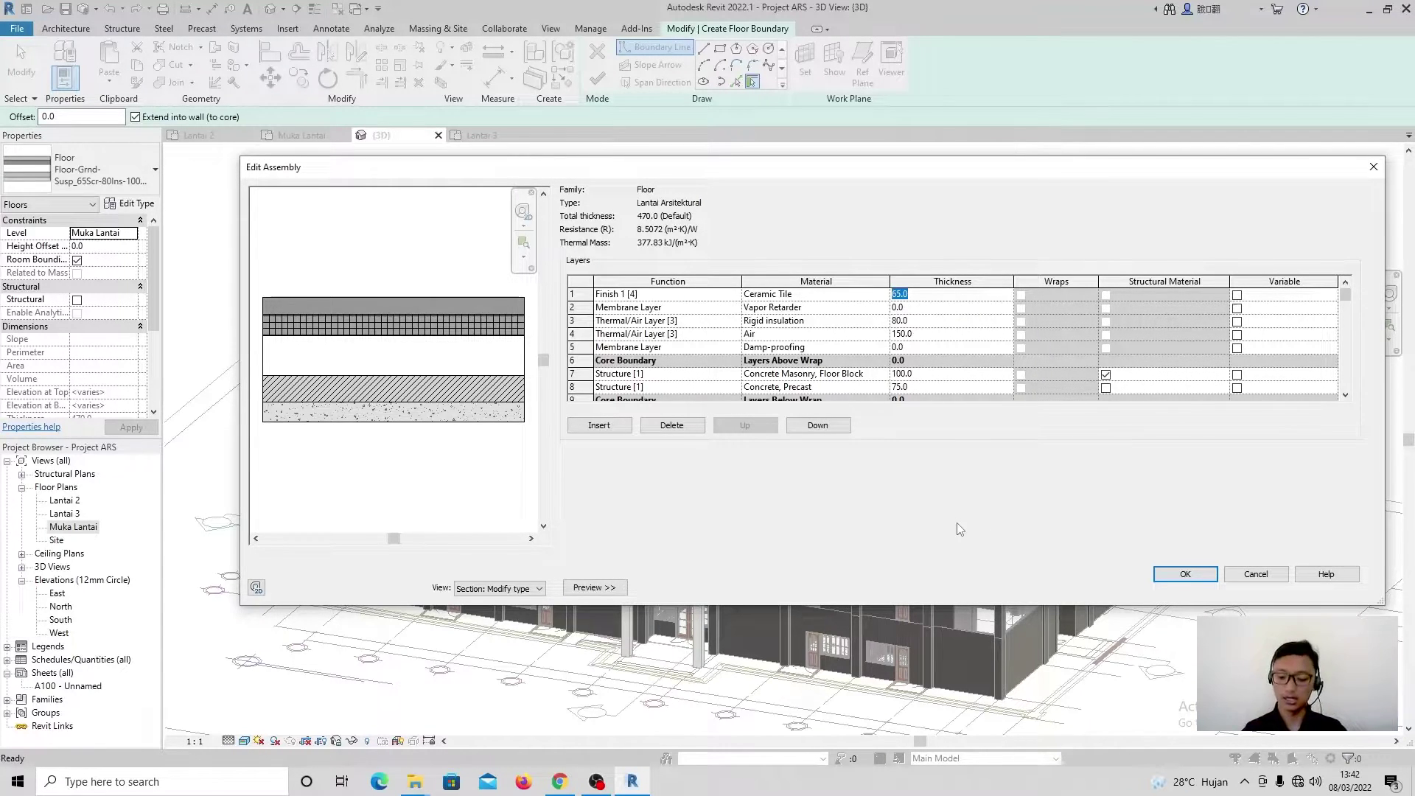
pyautogui.write('5')
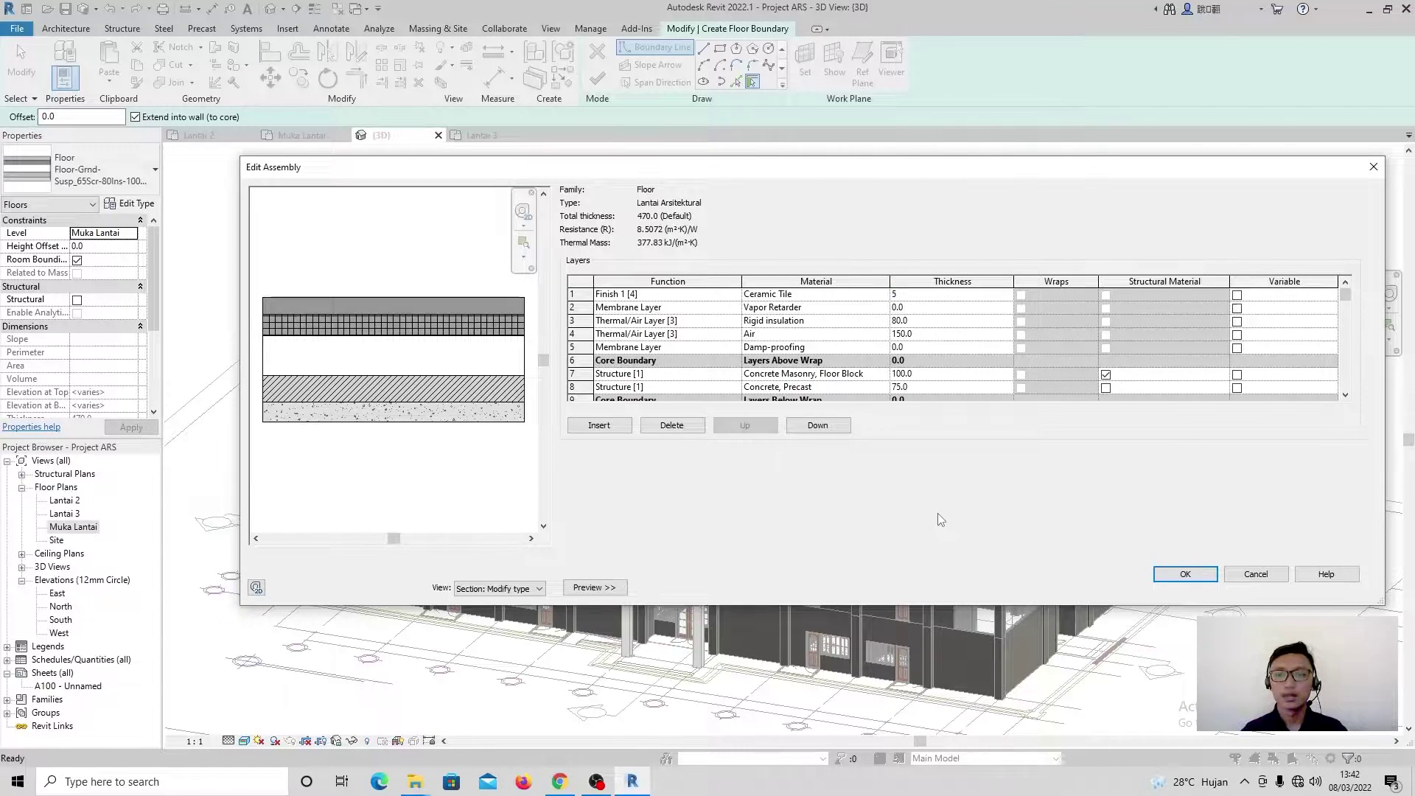
# Step: Delete the vapor retarder, rigid insulation, air and damp-proofing layers above the core boundary
pyautogui.click(681, 308)
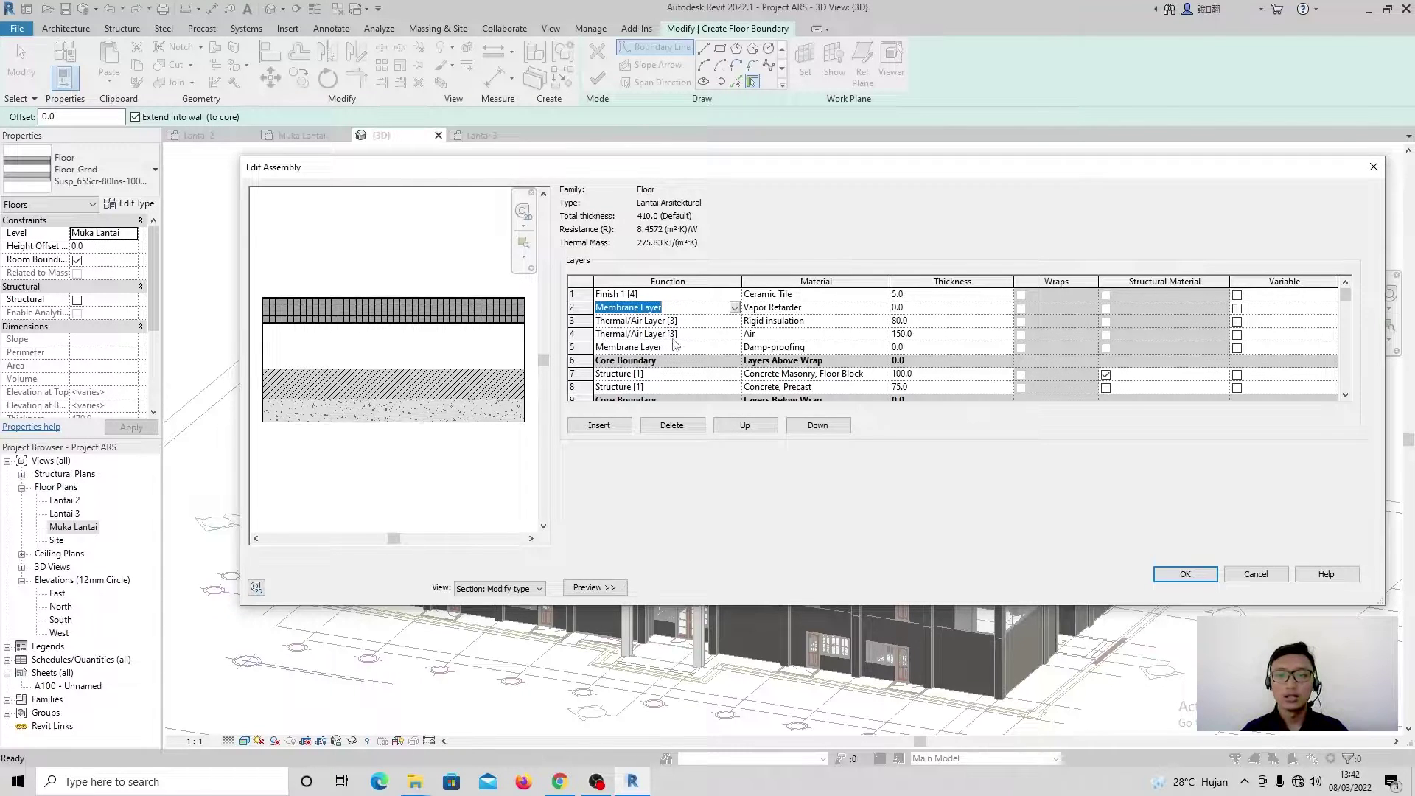
pyautogui.click(582, 307)
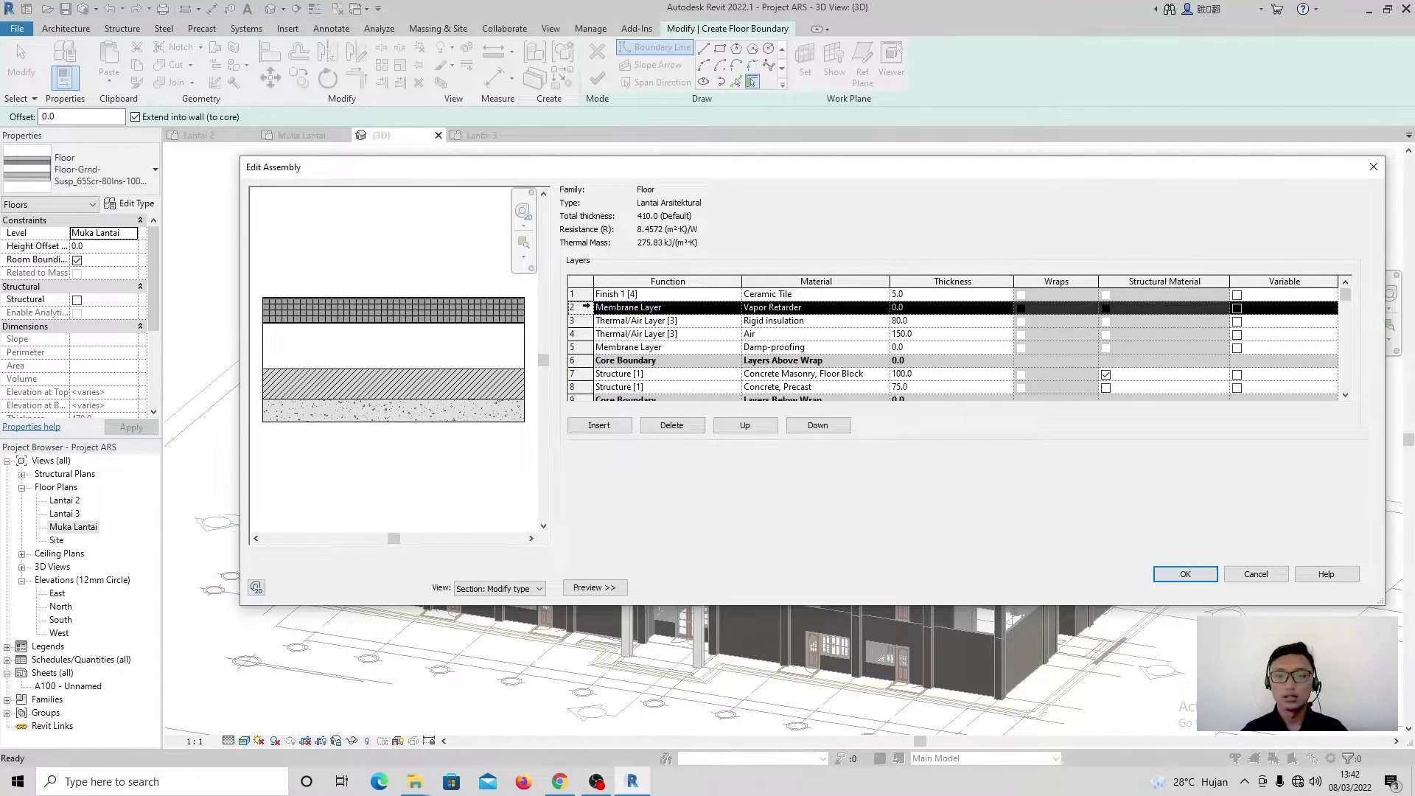
pyautogui.click(674, 426)
pyautogui.click(671, 426)
pyautogui.click(672, 426)
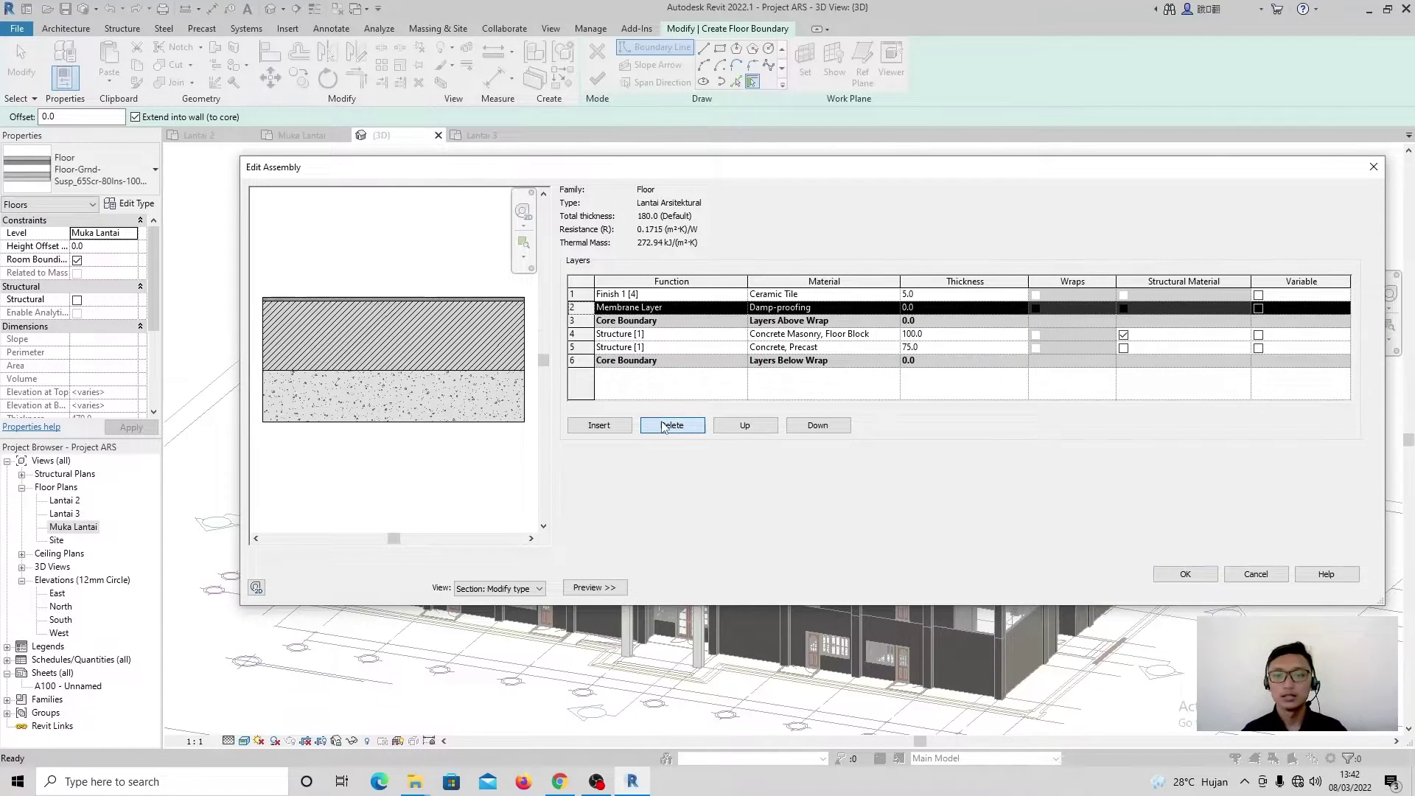
pyautogui.click(671, 425)
pyautogui.click(672, 321)
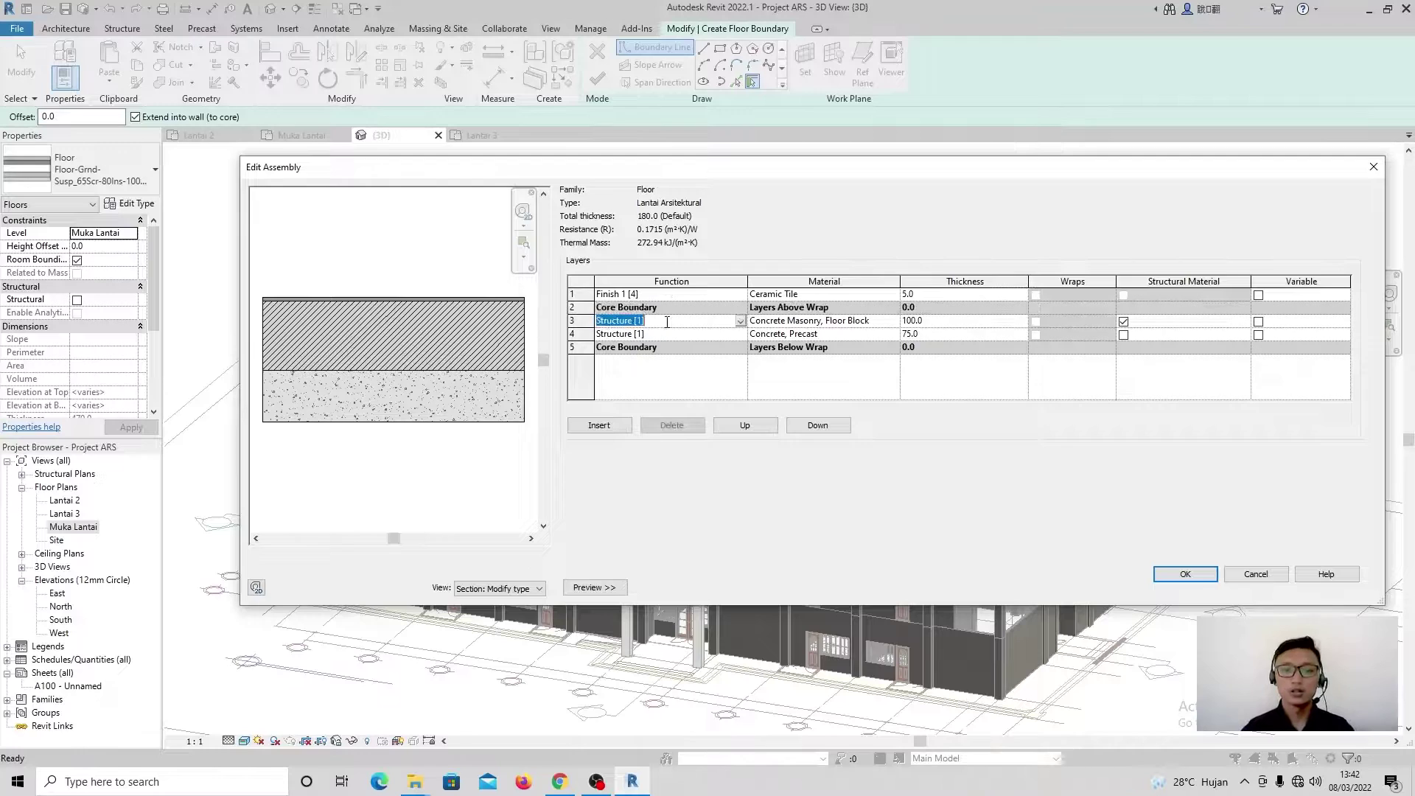
pyautogui.click(752, 322)
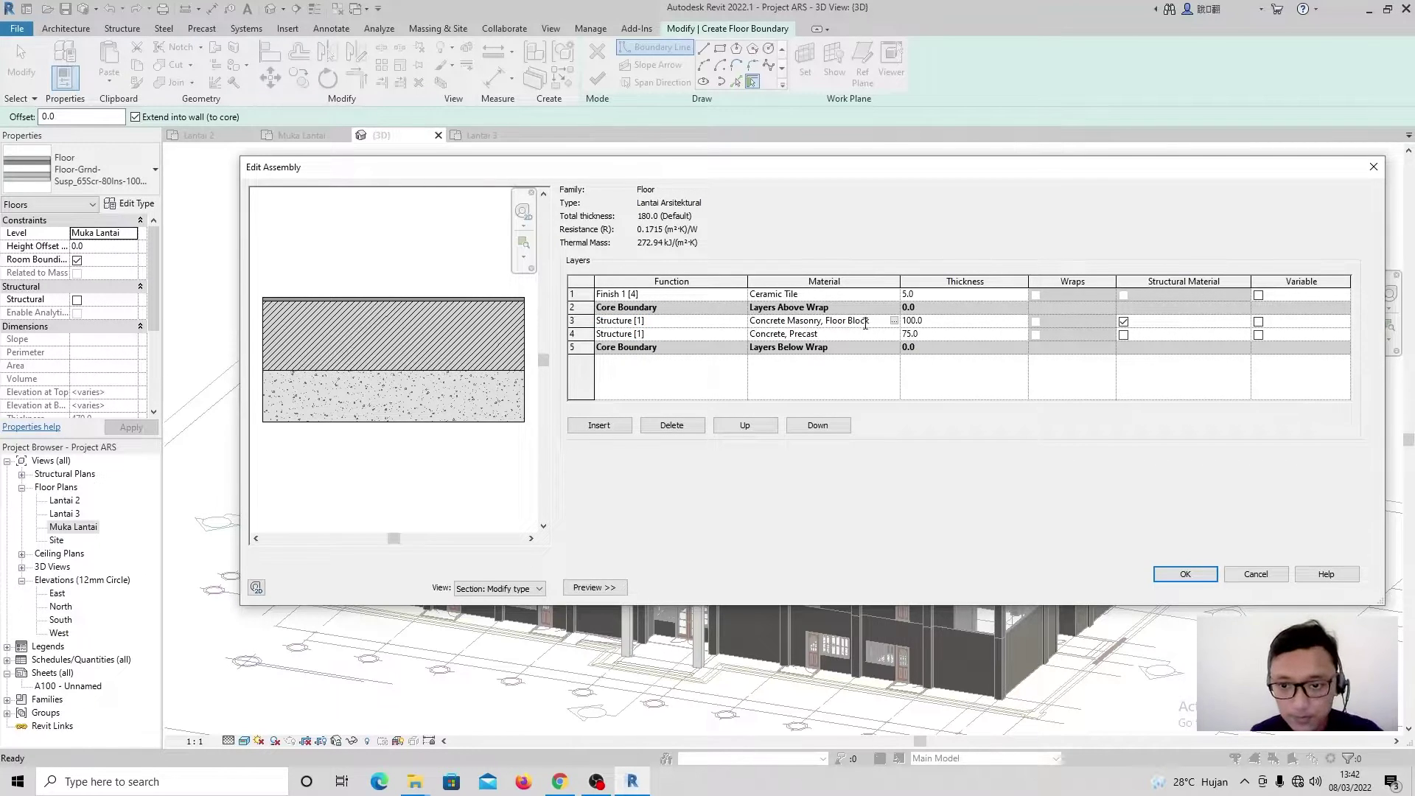
pyautogui.click(891, 322)
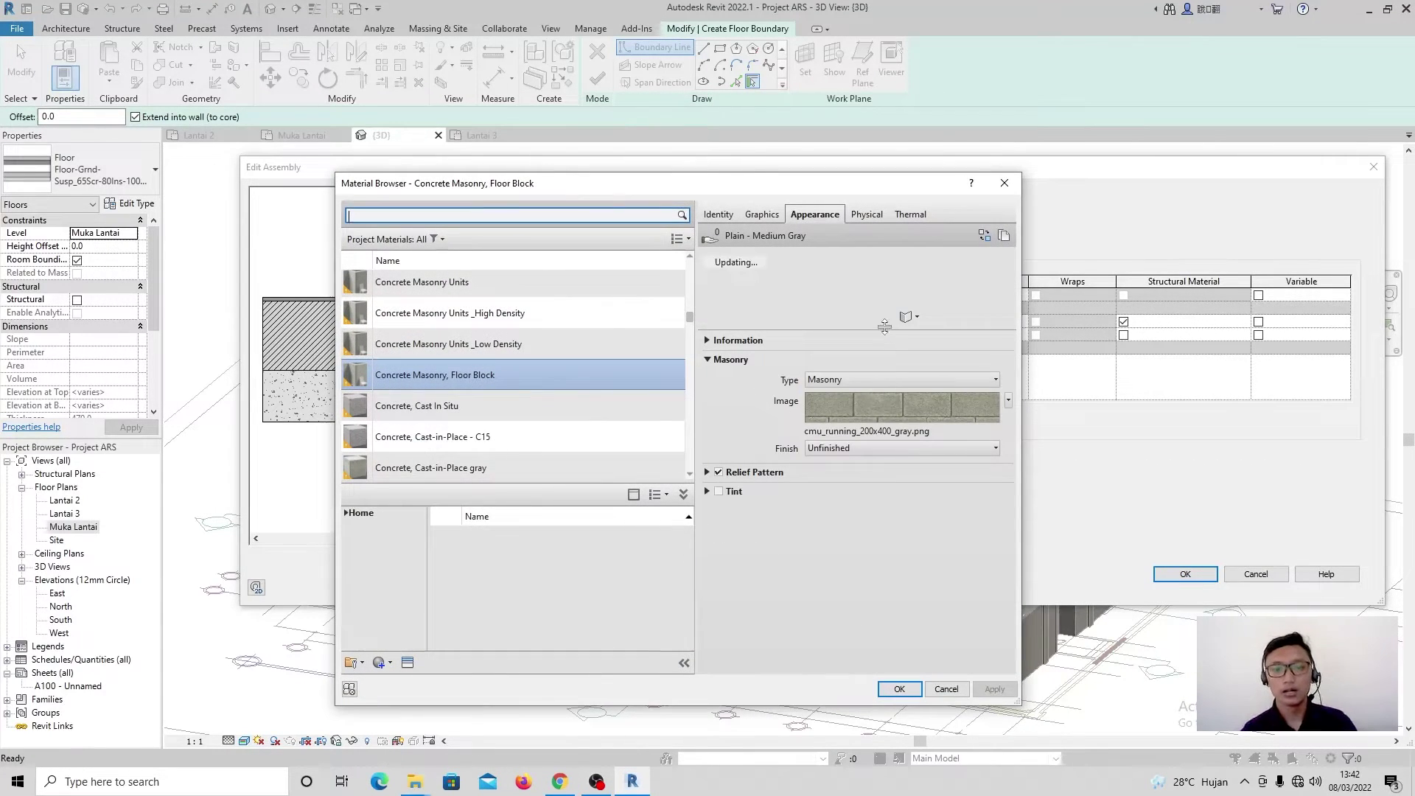
pyautogui.click(1004, 183)
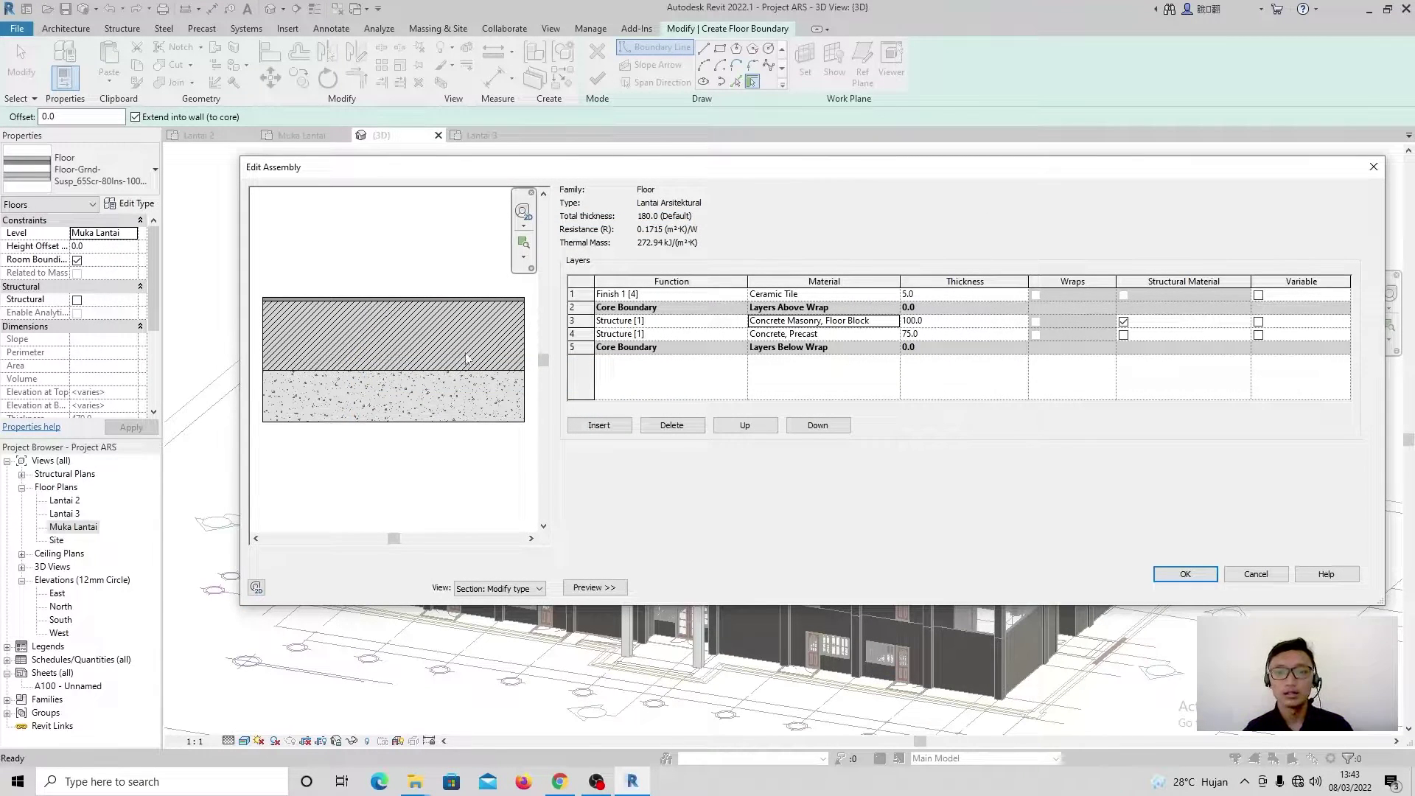
# Step: Assign the Concrete Masonry Units material to the upper Structure layer and set its thickness to 10
pyautogui.click(893, 321)
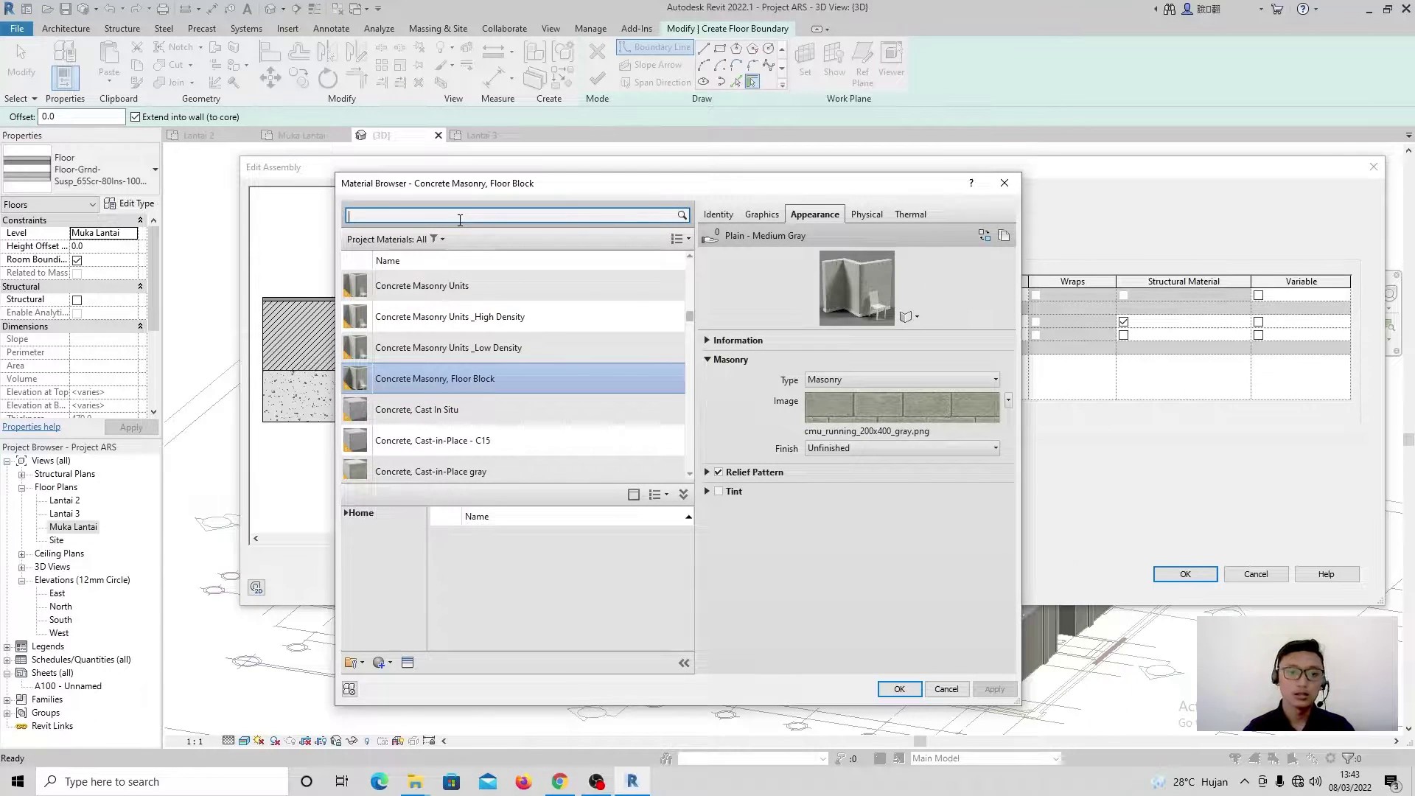
pyautogui.scroll(2, 460, 281)
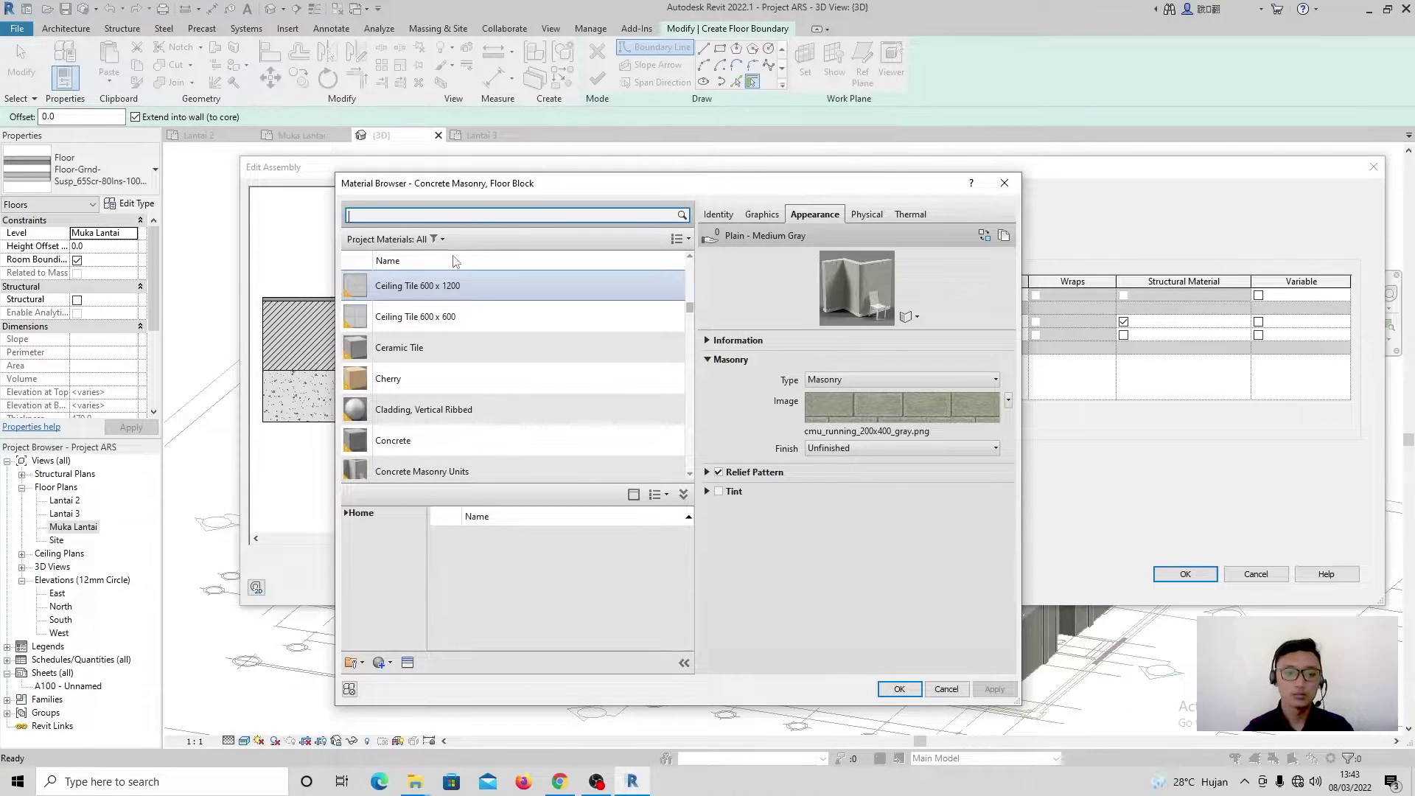
pyautogui.write('concre')
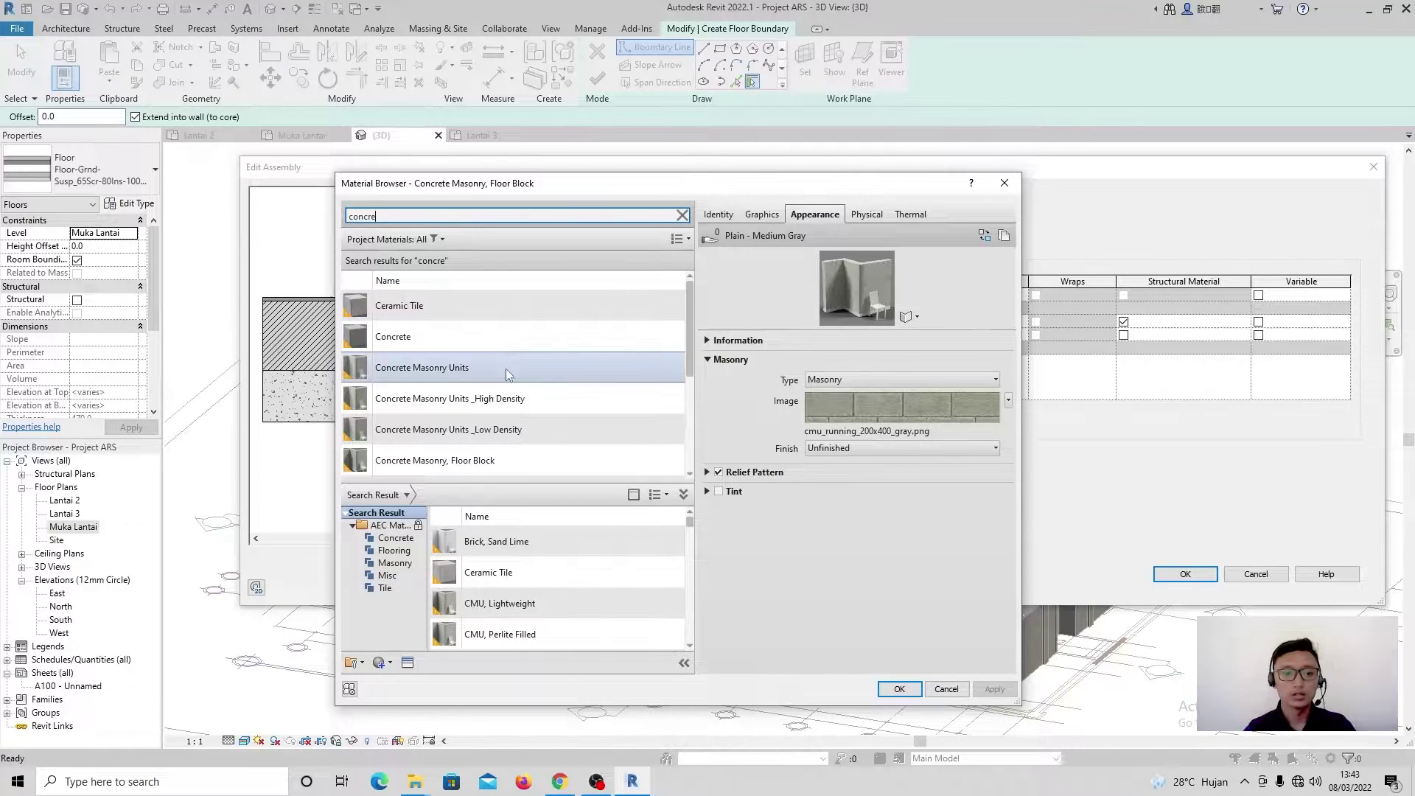
pyautogui.click(507, 369)
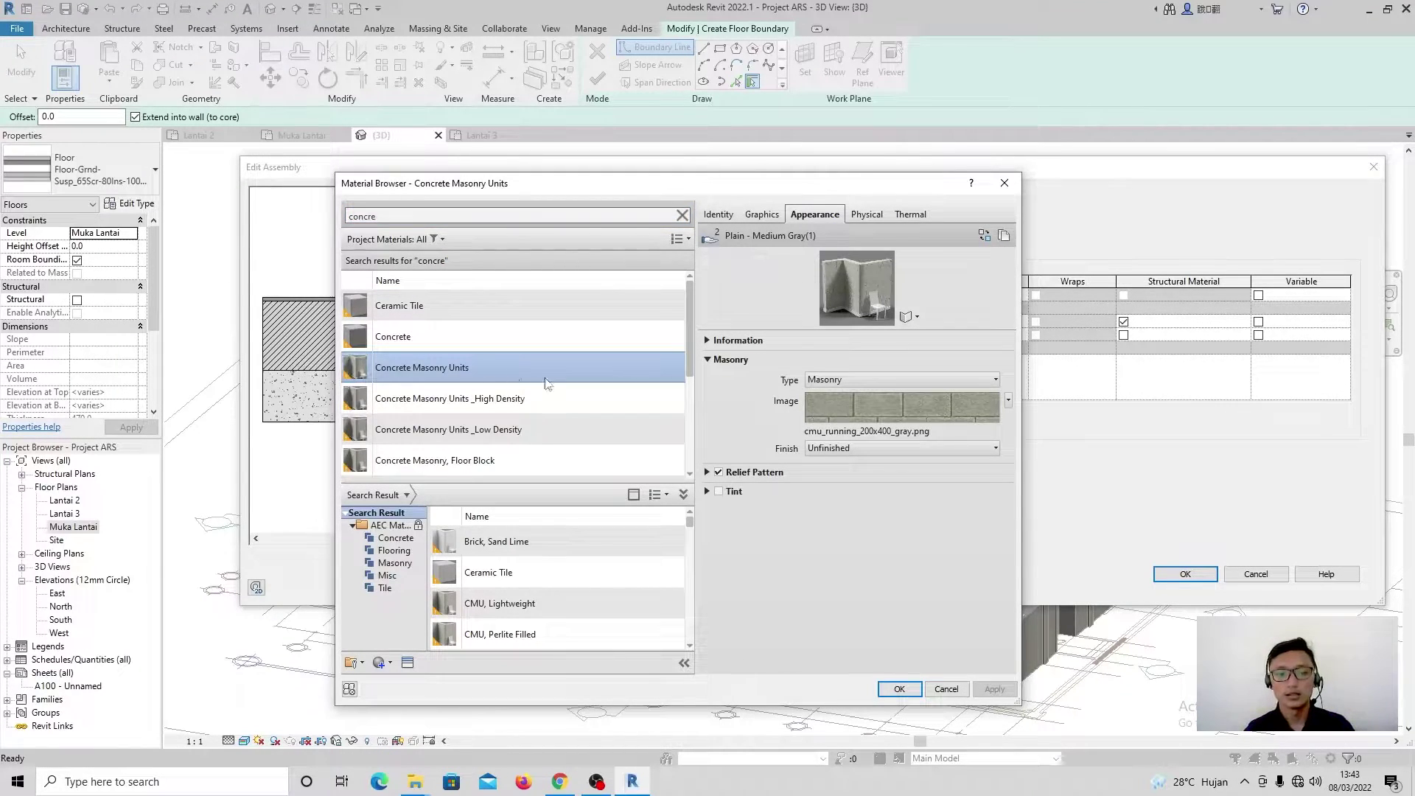
pyautogui.click(898, 687)
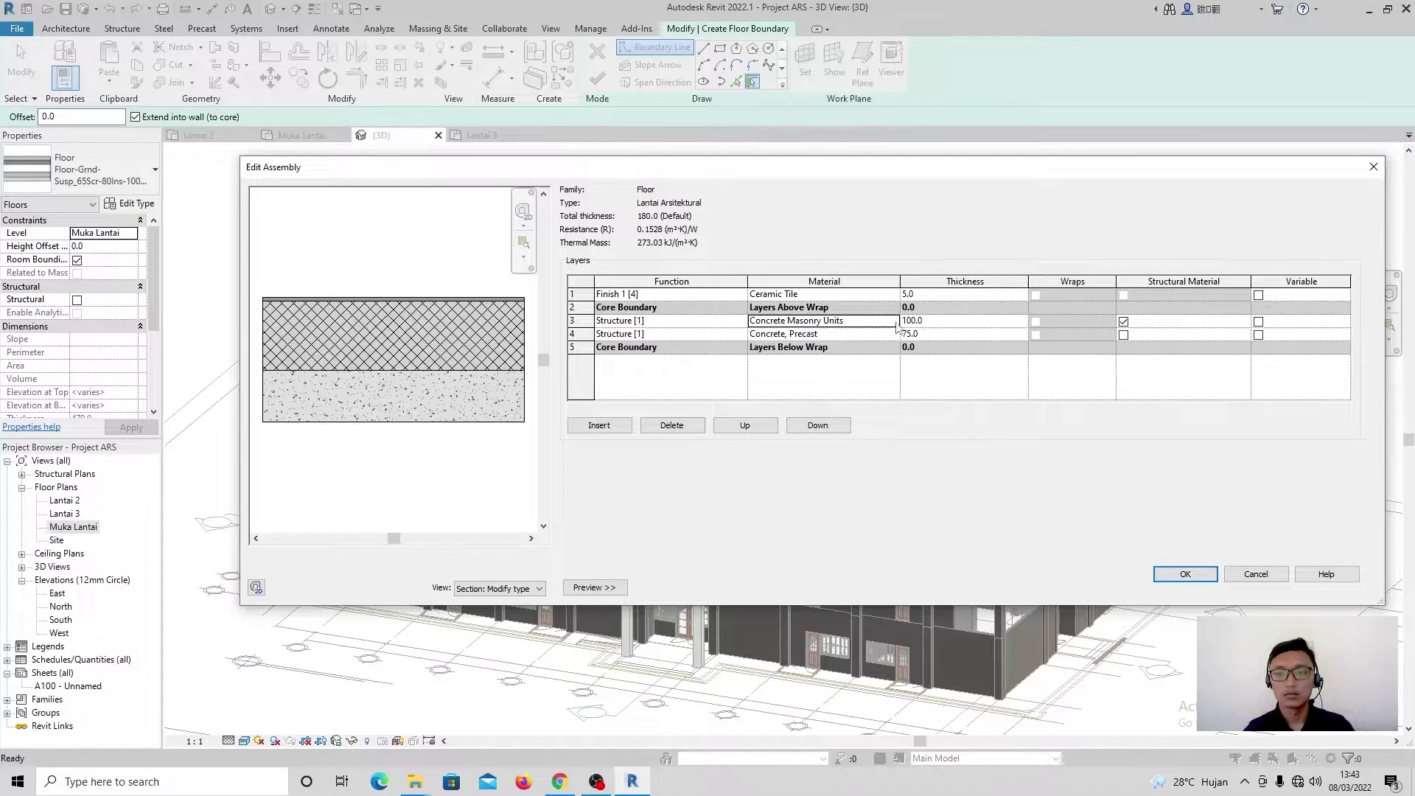
pyautogui.click(933, 321)
pyautogui.write('10')
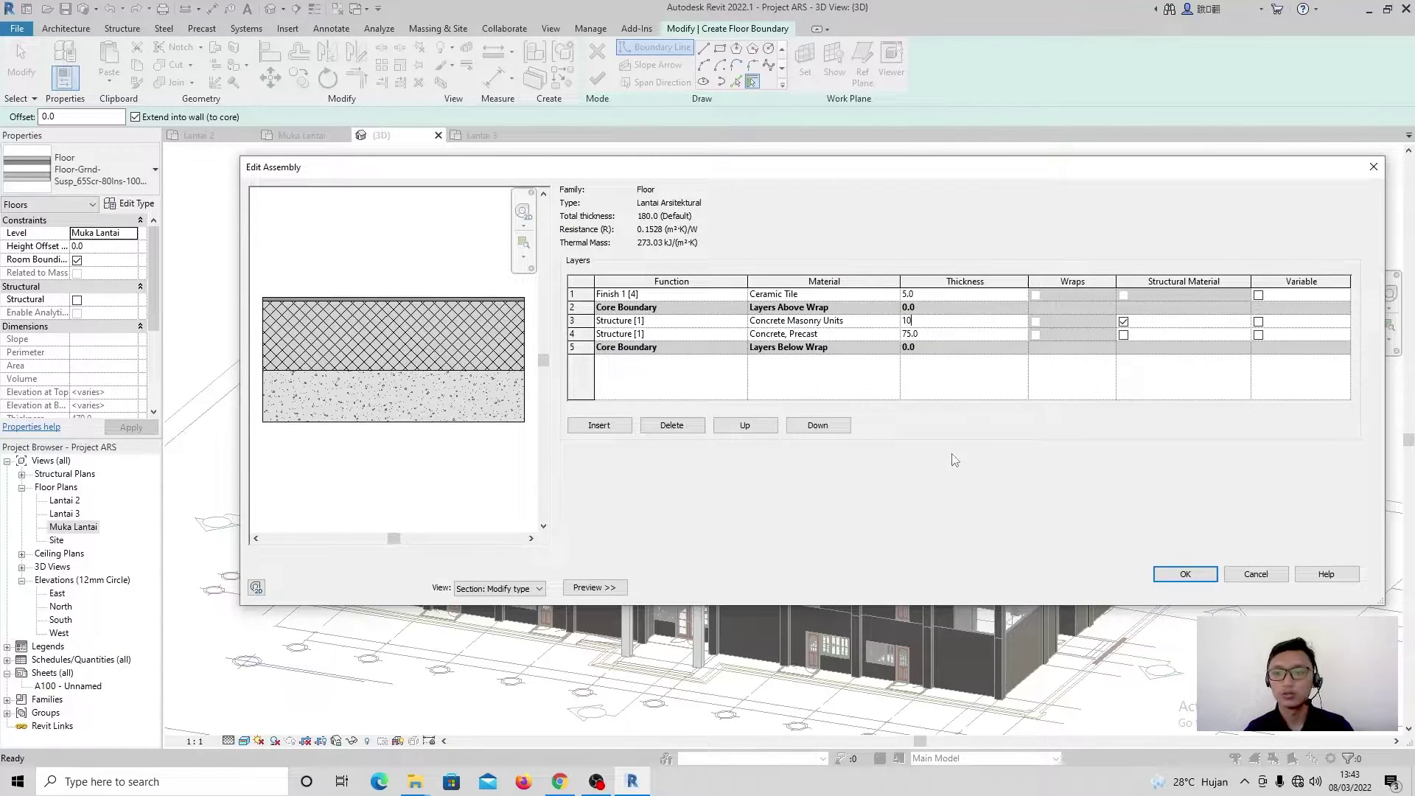
# Step: Assign the Sand material to the lower Structure layer and set its thickness to 10
pyautogui.click(727, 334)
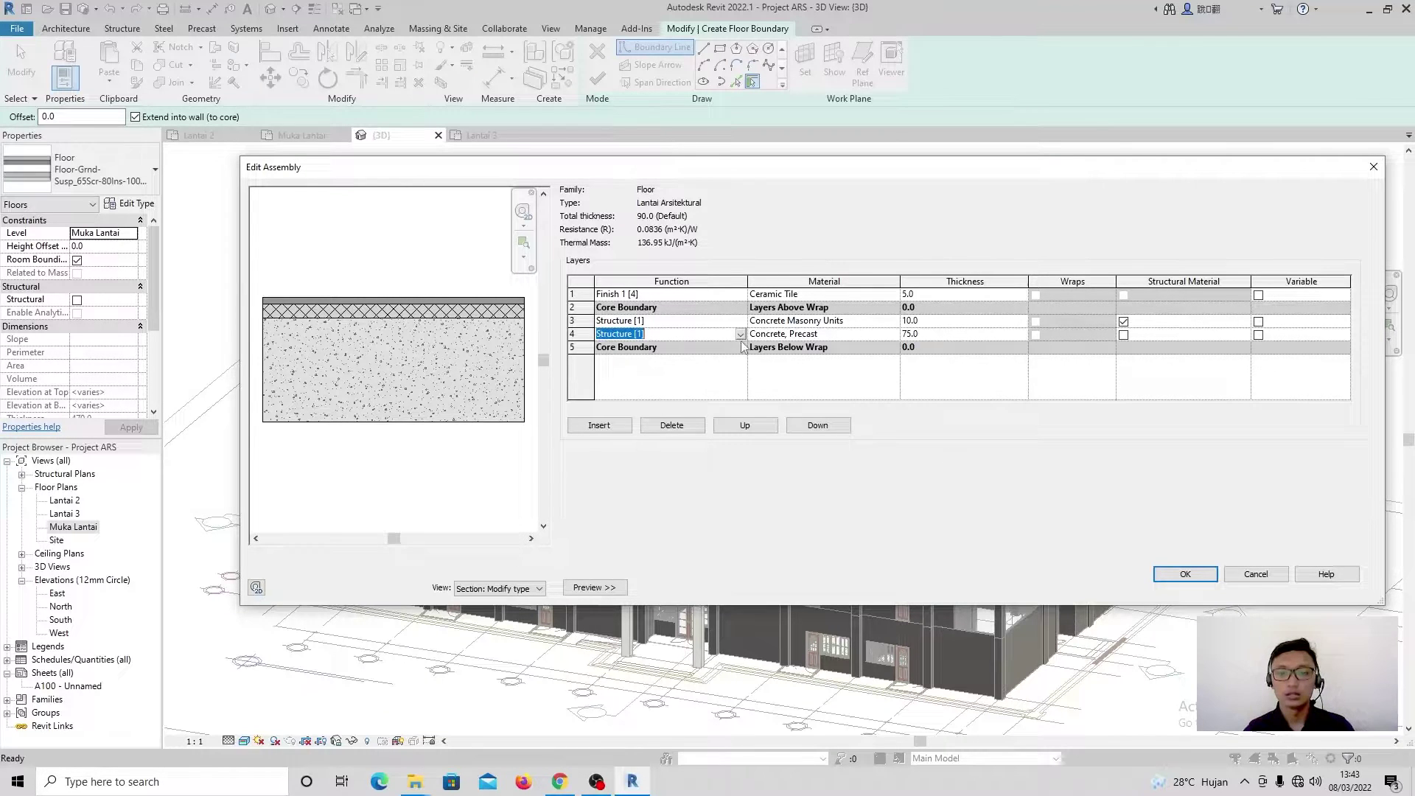
pyautogui.click(853, 334)
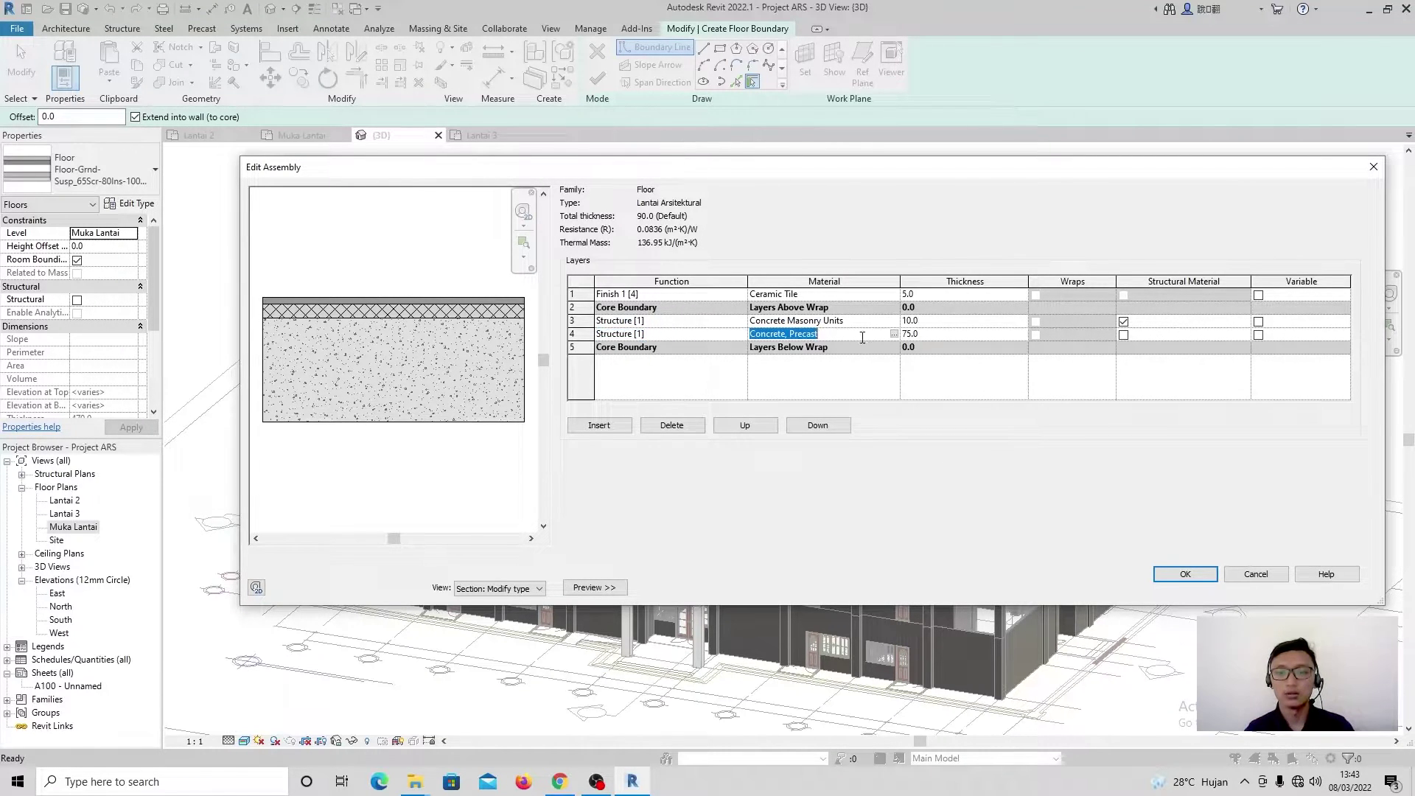
pyautogui.click(894, 335)
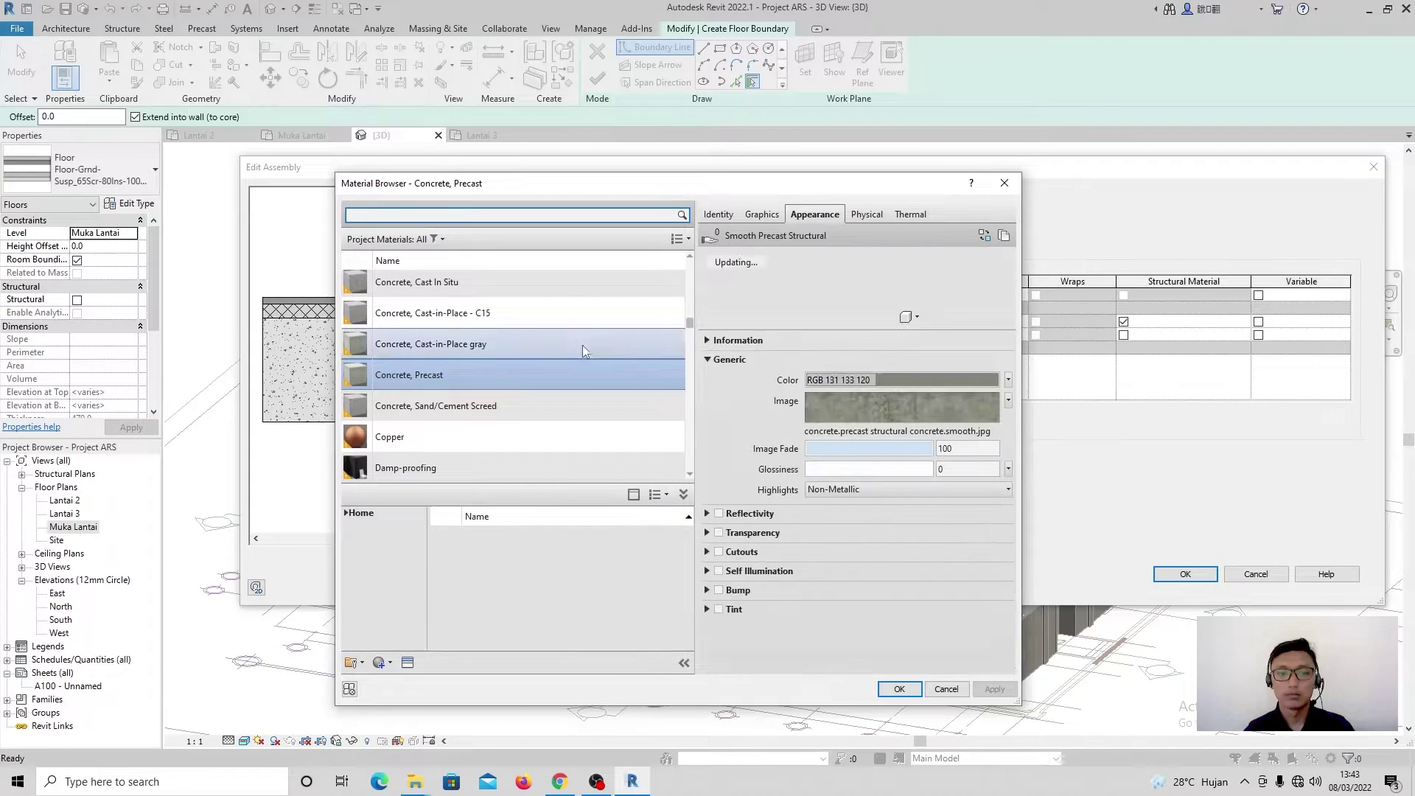
pyautogui.write('sand')
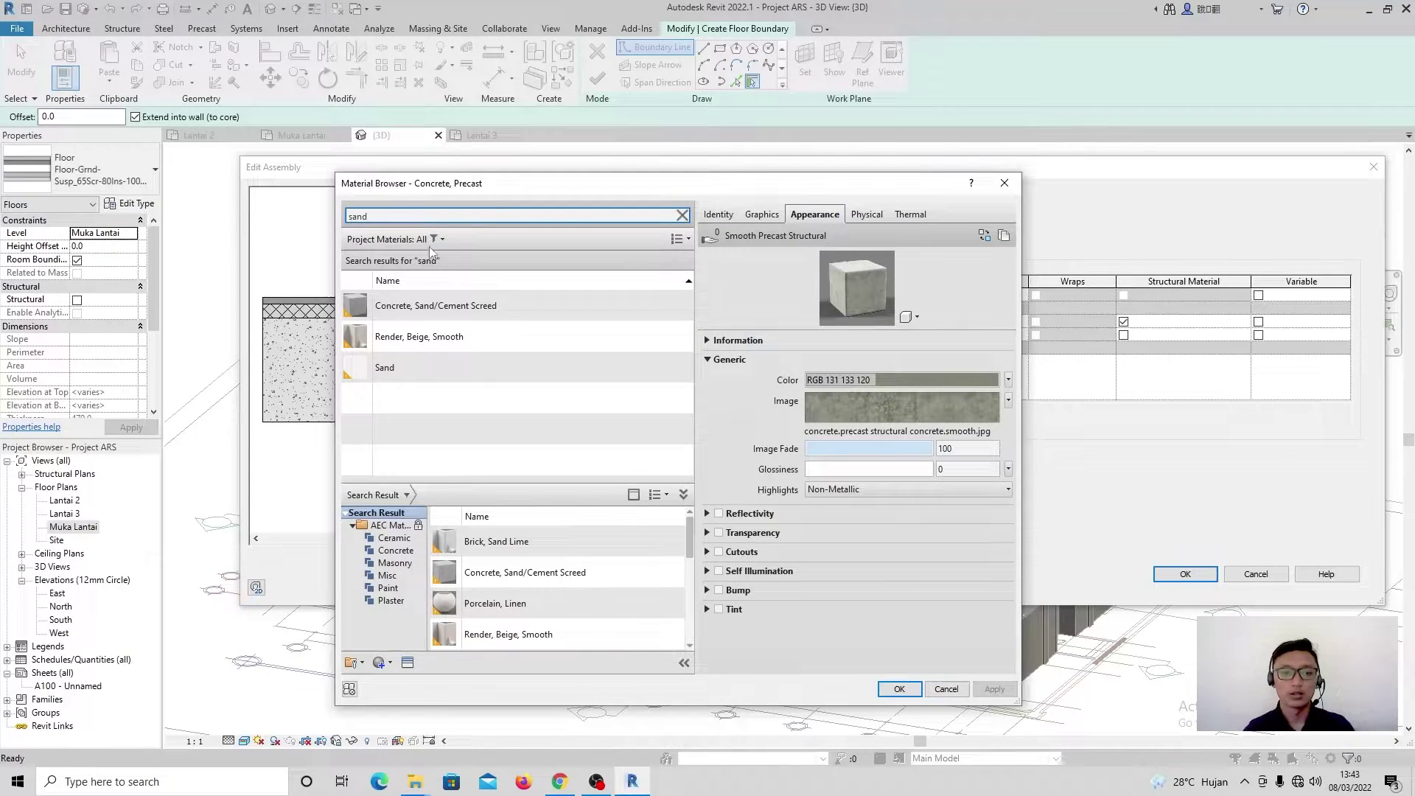
pyautogui.click(436, 367)
pyautogui.click(899, 689)
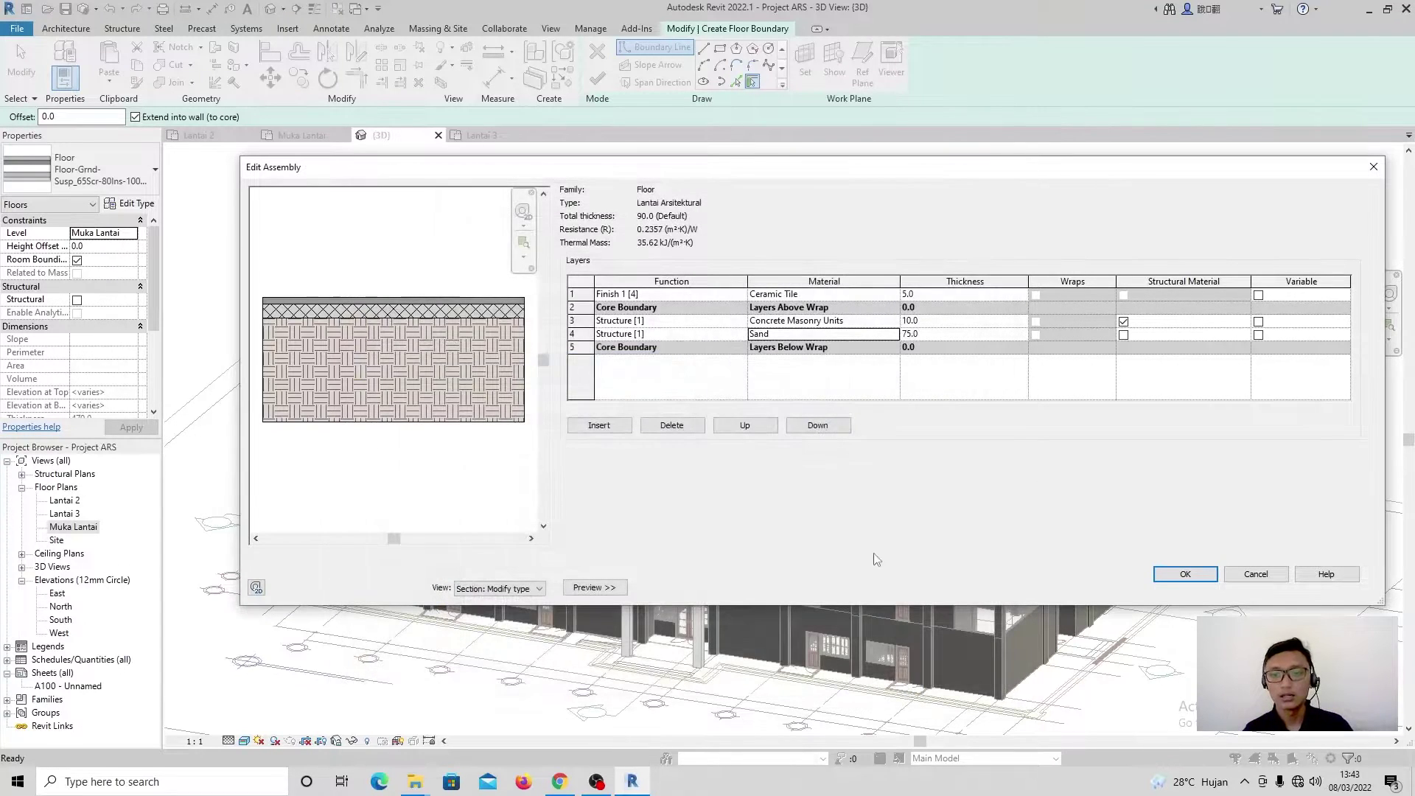
pyautogui.click(1011, 334)
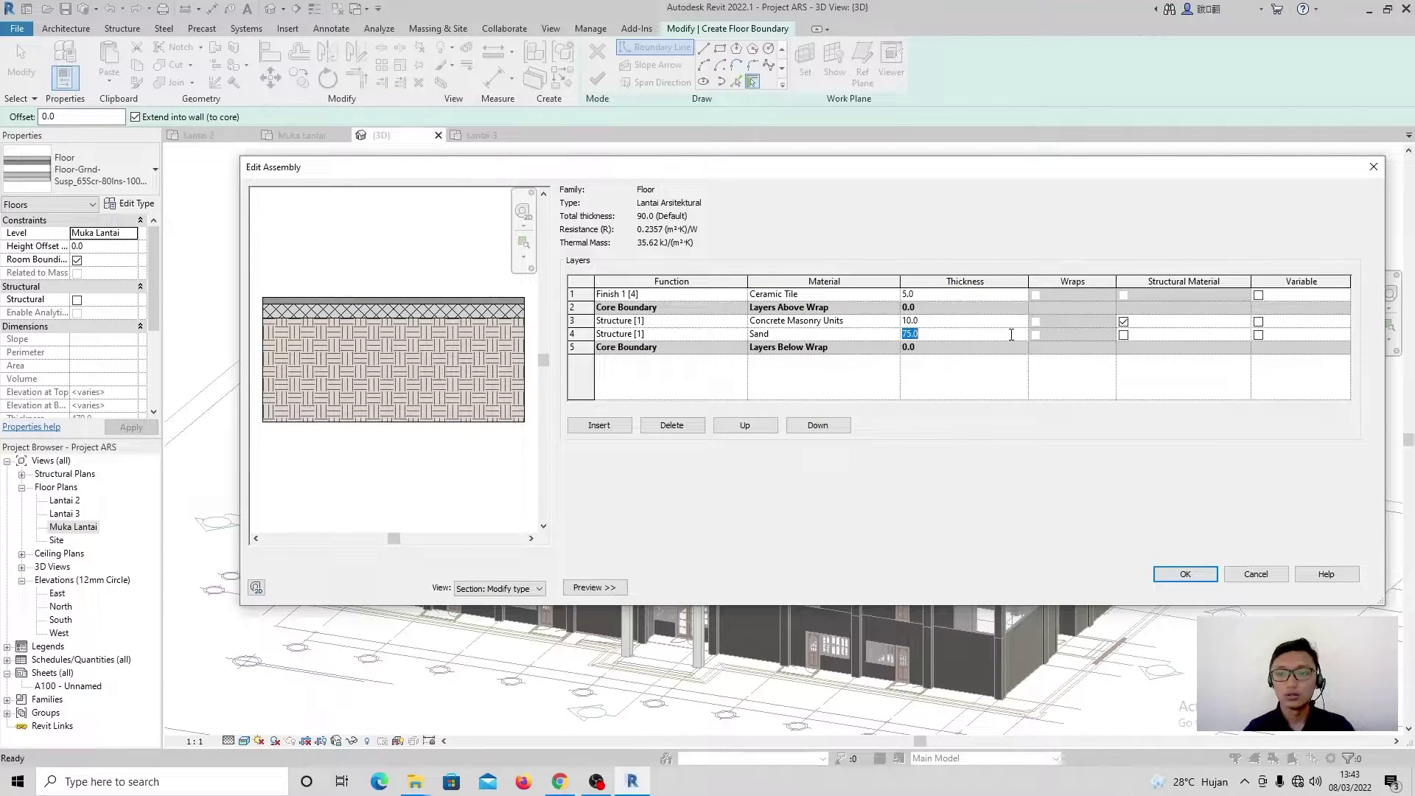
pyautogui.write('10')
pyautogui.press('Tab')
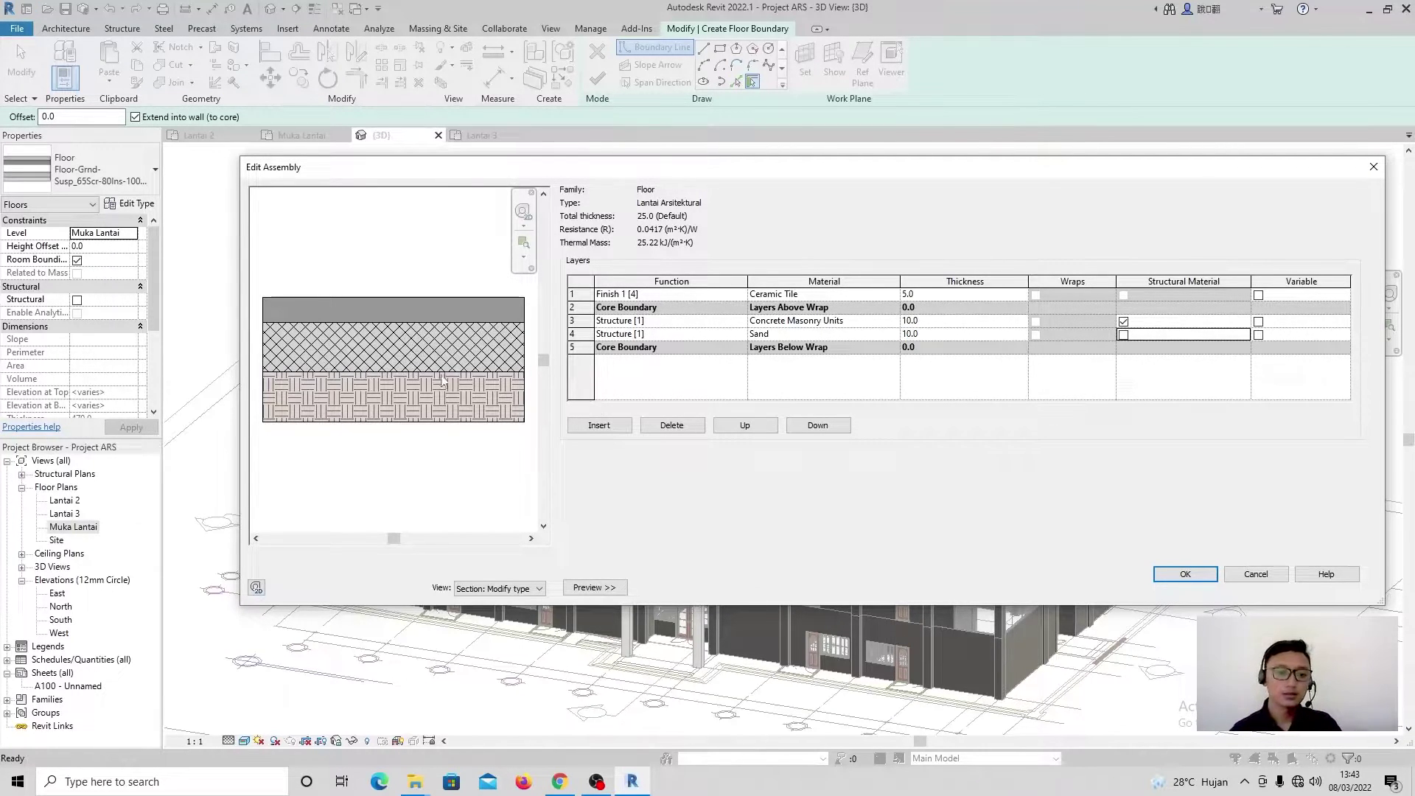
# Step: Change the Sand material's foreground cut pattern to the Sand drafting pattern and accept the material
pyautogui.click(818, 335)
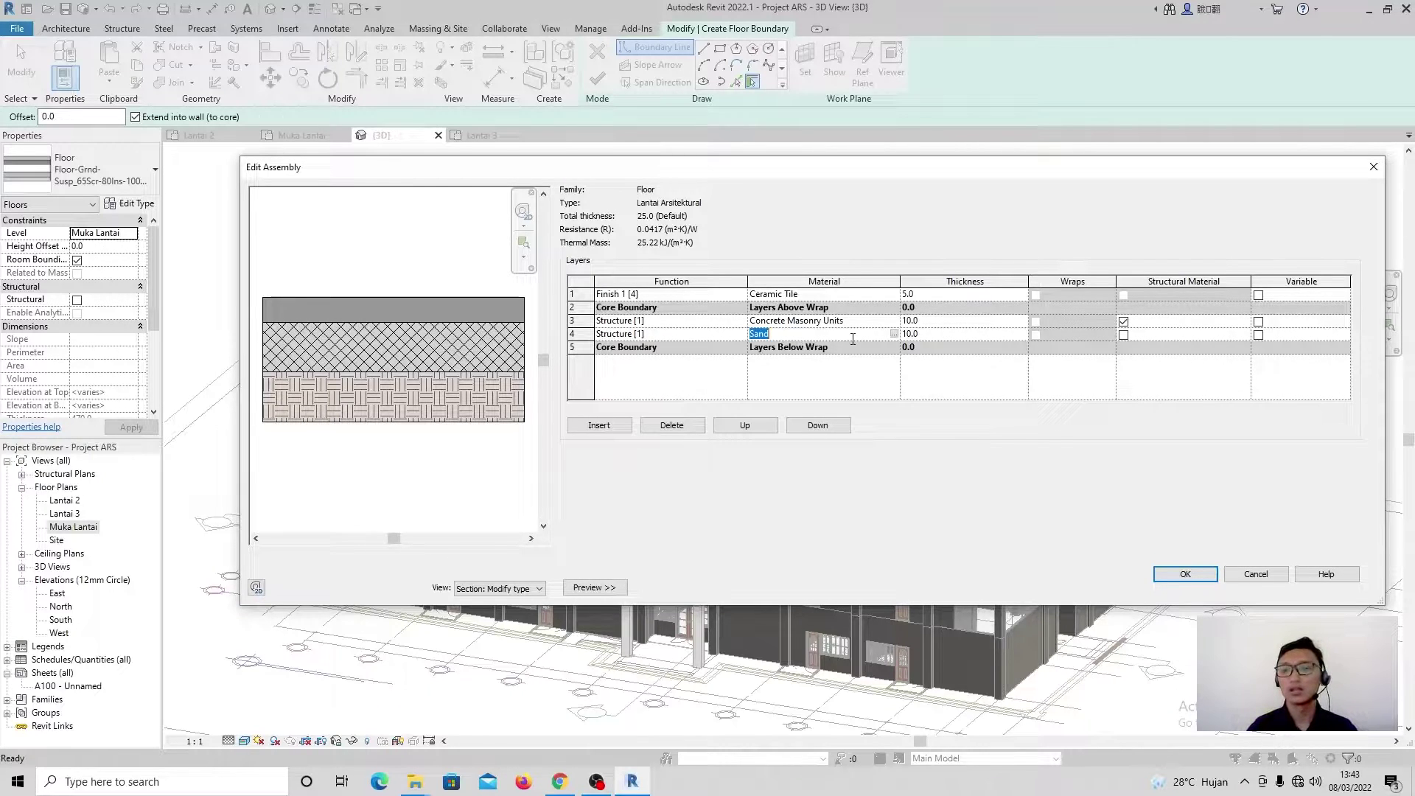
pyautogui.click(893, 336)
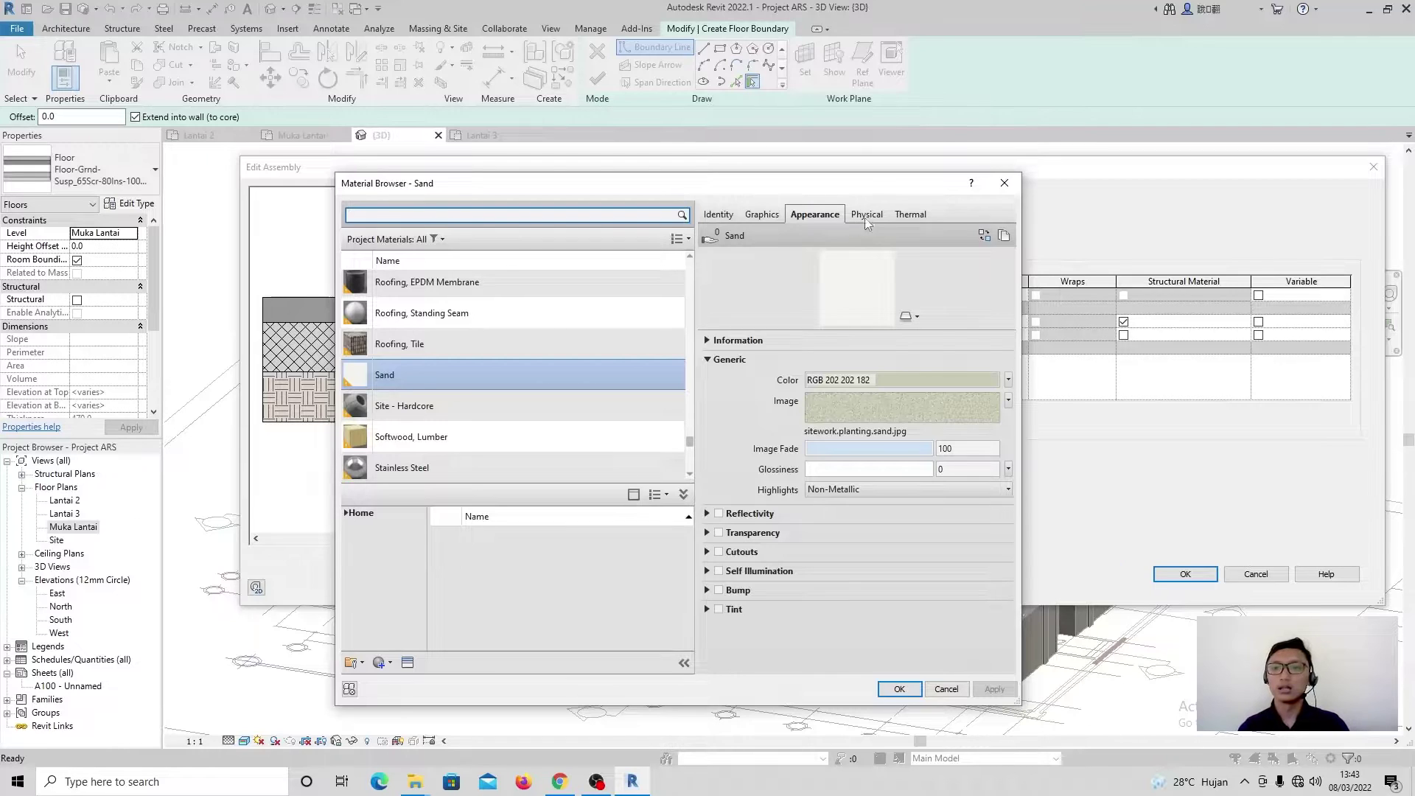
pyautogui.click(774, 216)
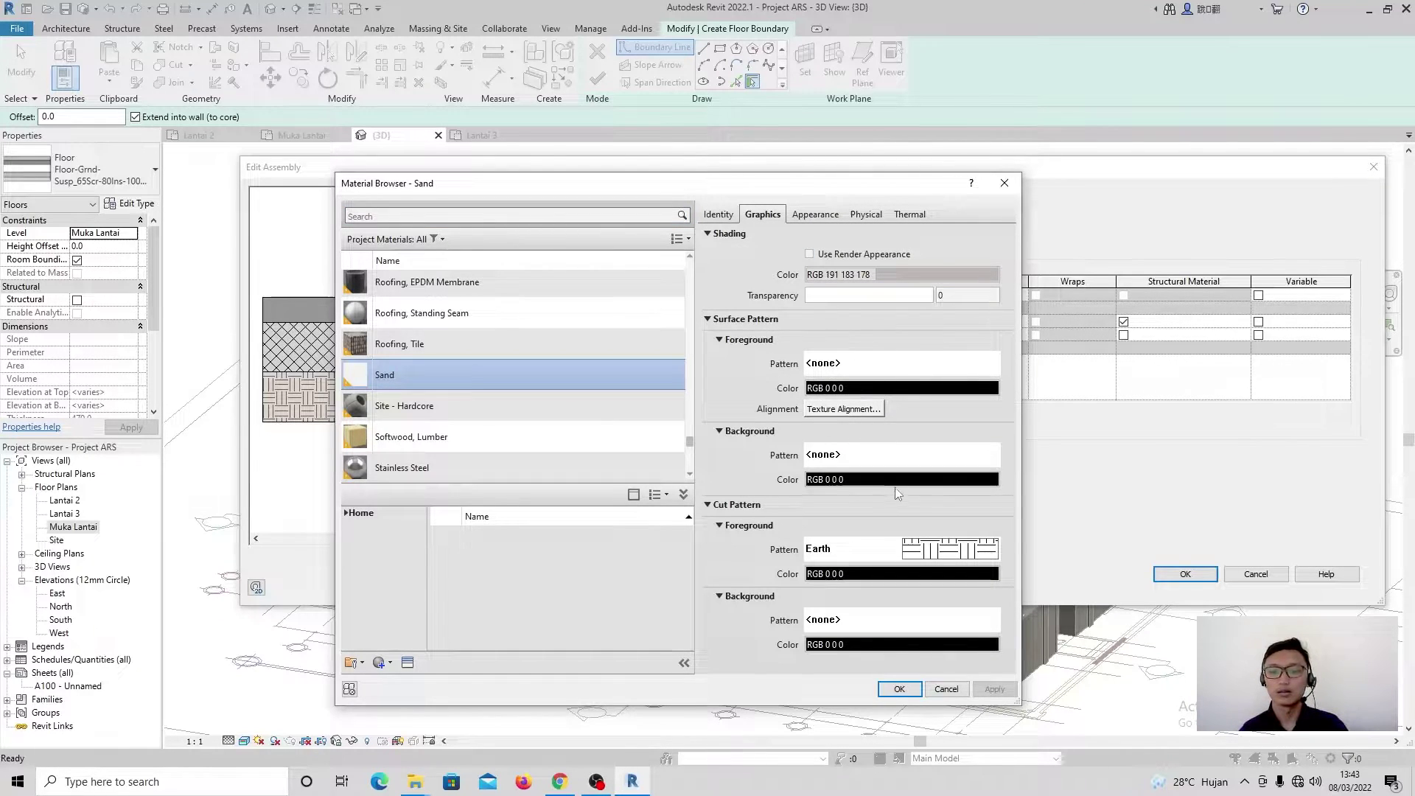
pyautogui.click(952, 549)
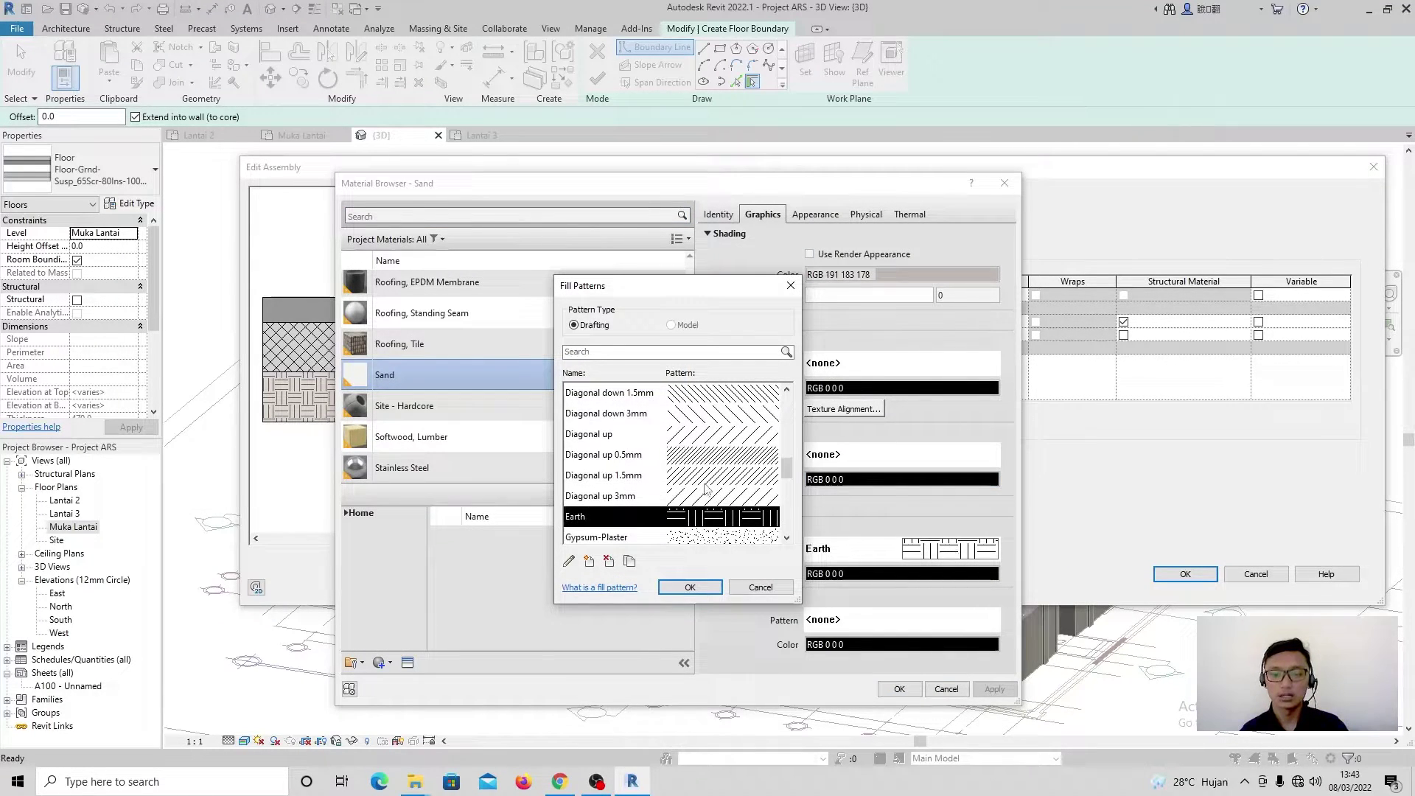
pyautogui.scroll(-5, 710, 520)
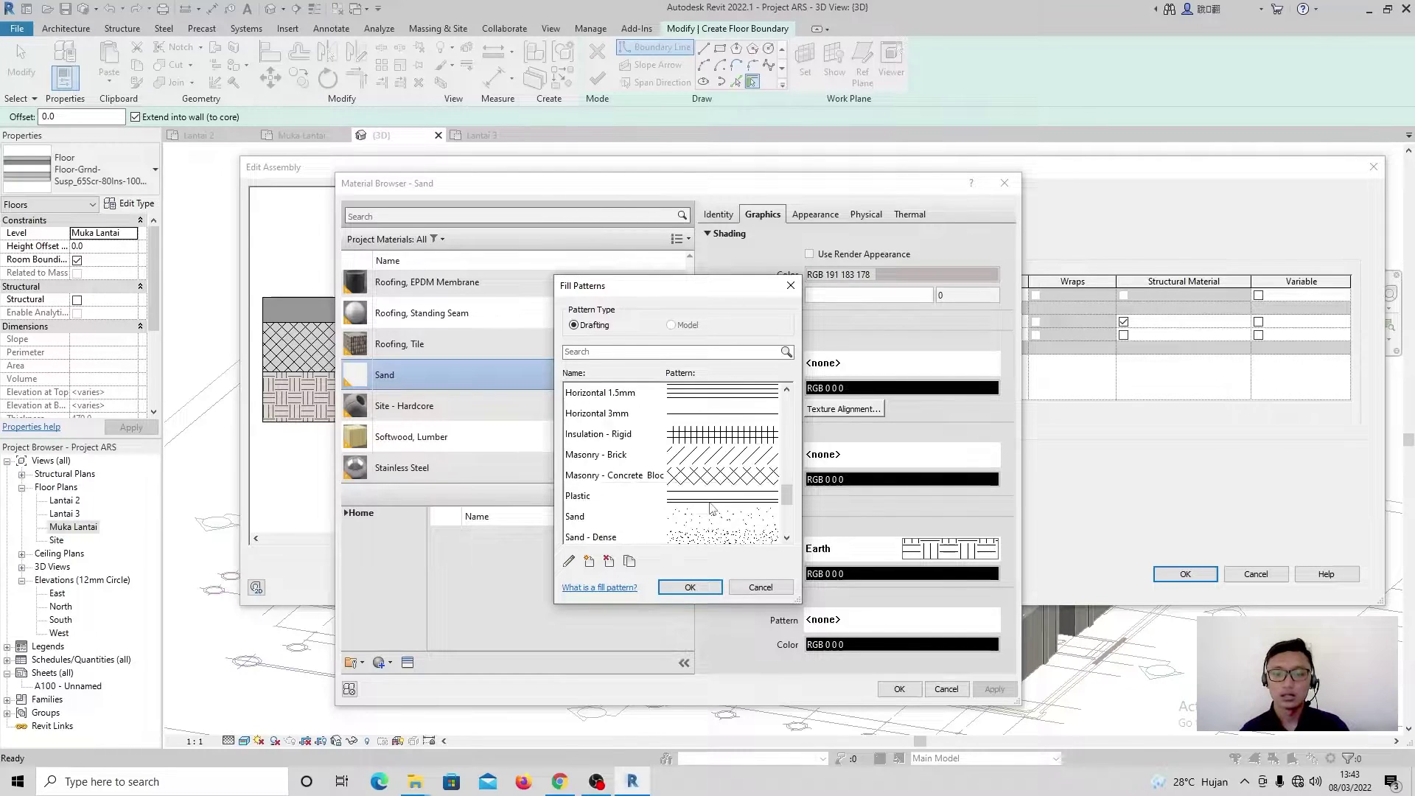
pyautogui.click(694, 456)
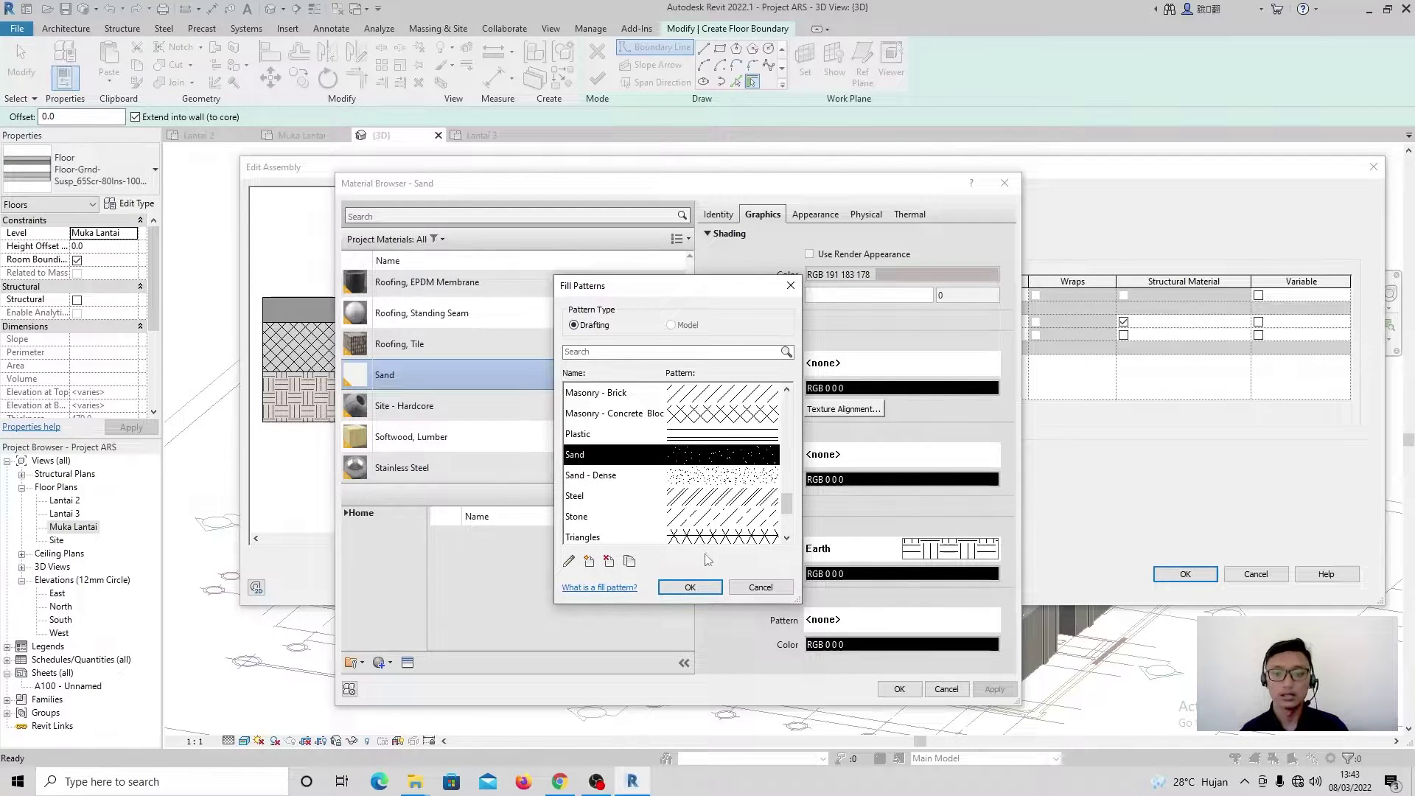
pyautogui.click(701, 586)
pyautogui.click(994, 689)
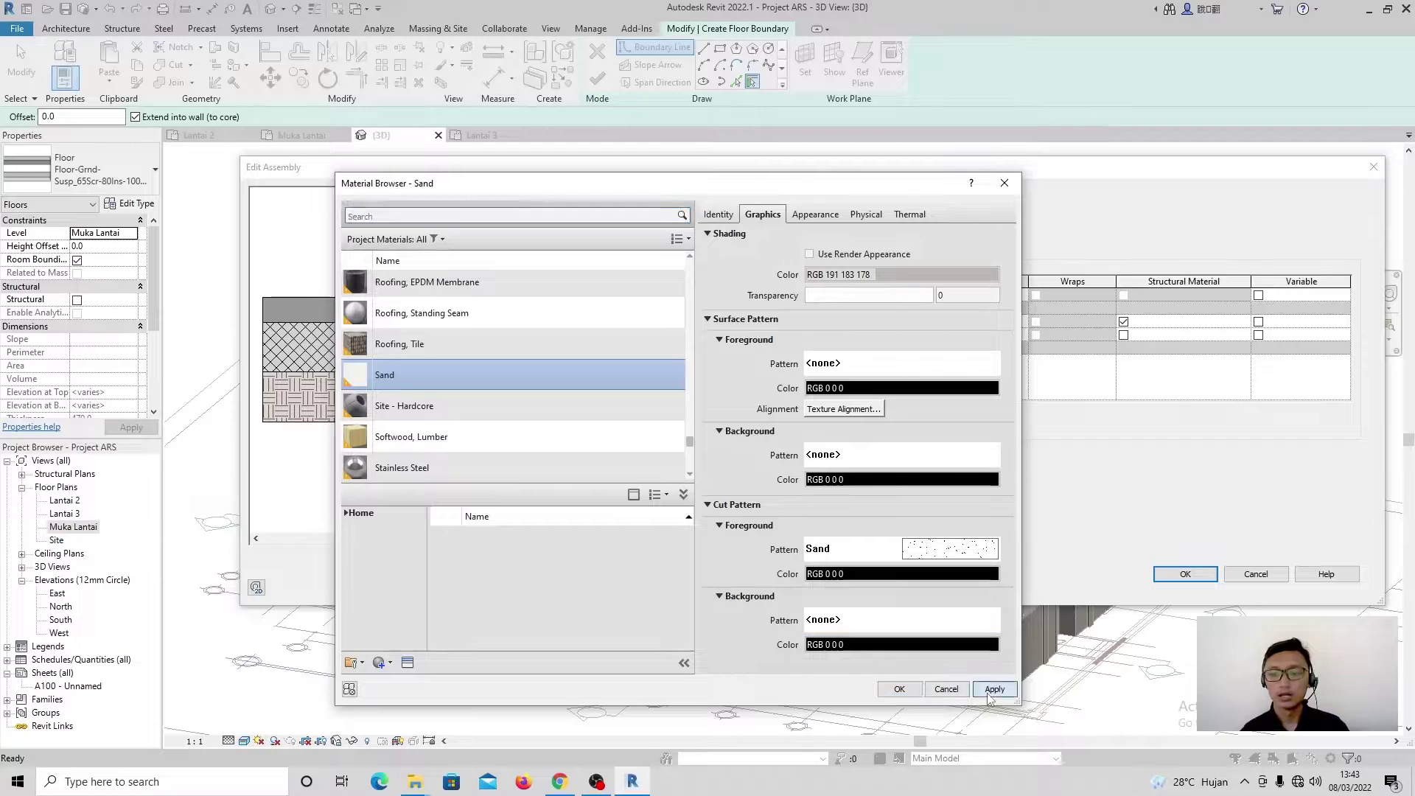
pyautogui.click(893, 688)
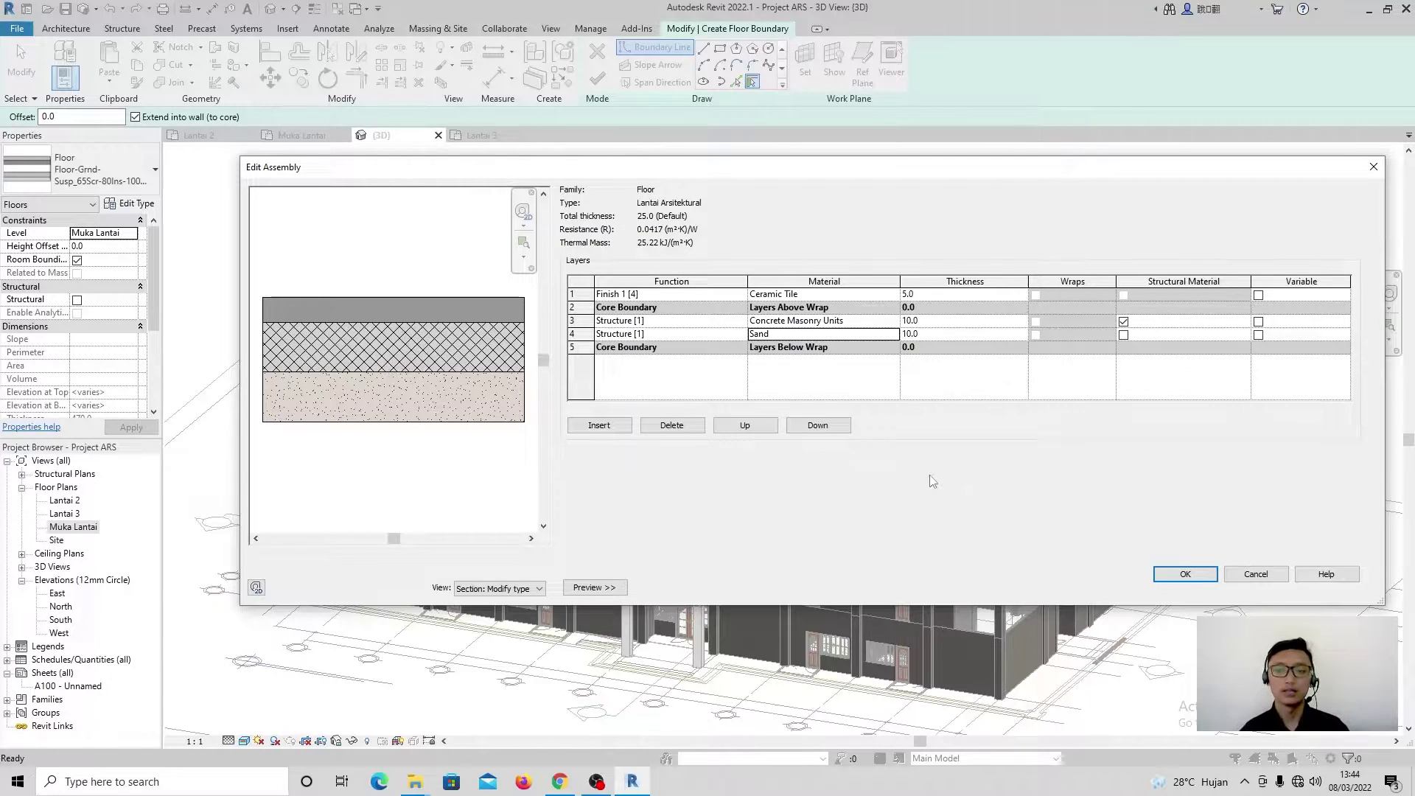
# Step: Accept the edited layer structure, apply the Lantai Arsitektural type properties, and check the type in the list of floor types
pyautogui.click(1186, 574)
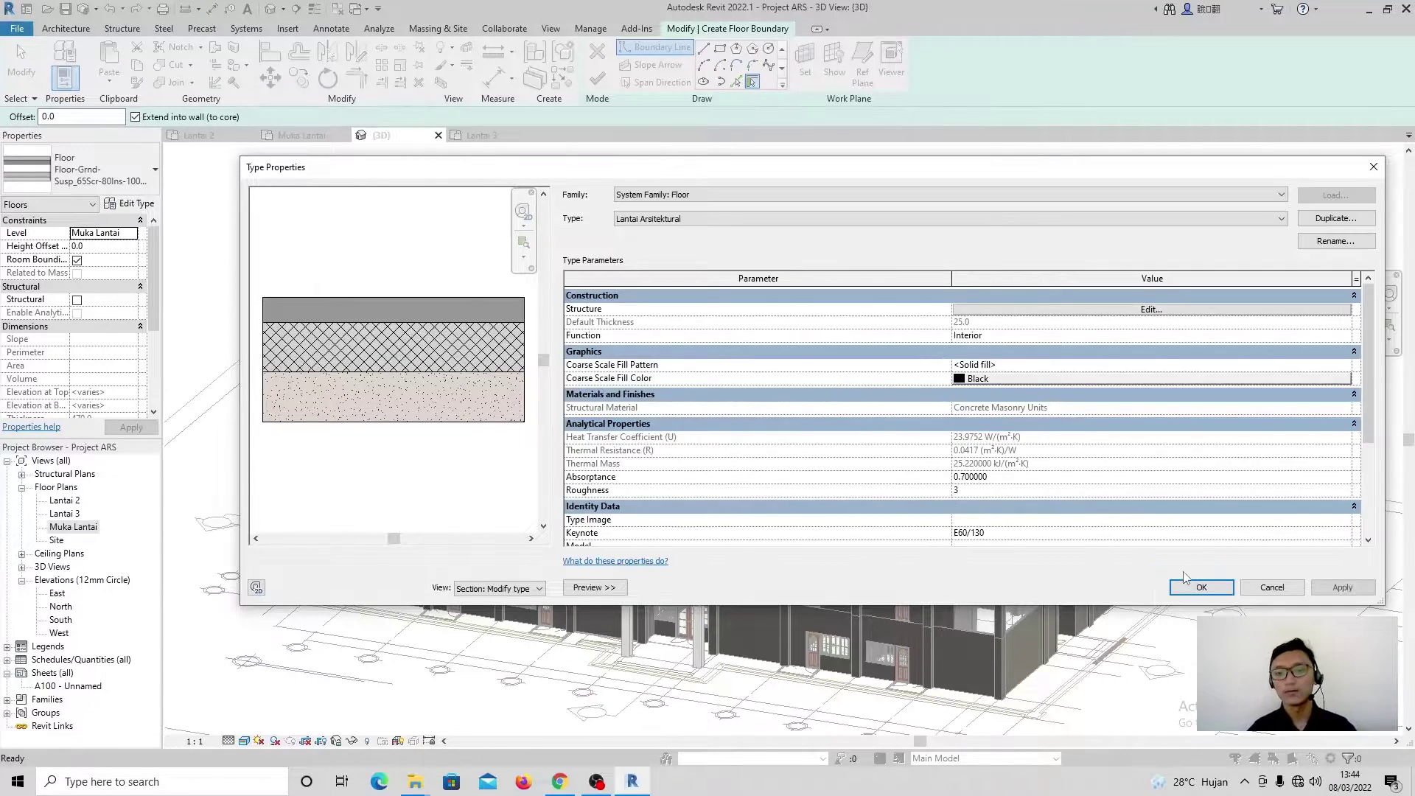
pyautogui.scroll(-1, 995, 488)
pyautogui.scroll(1, 998, 492)
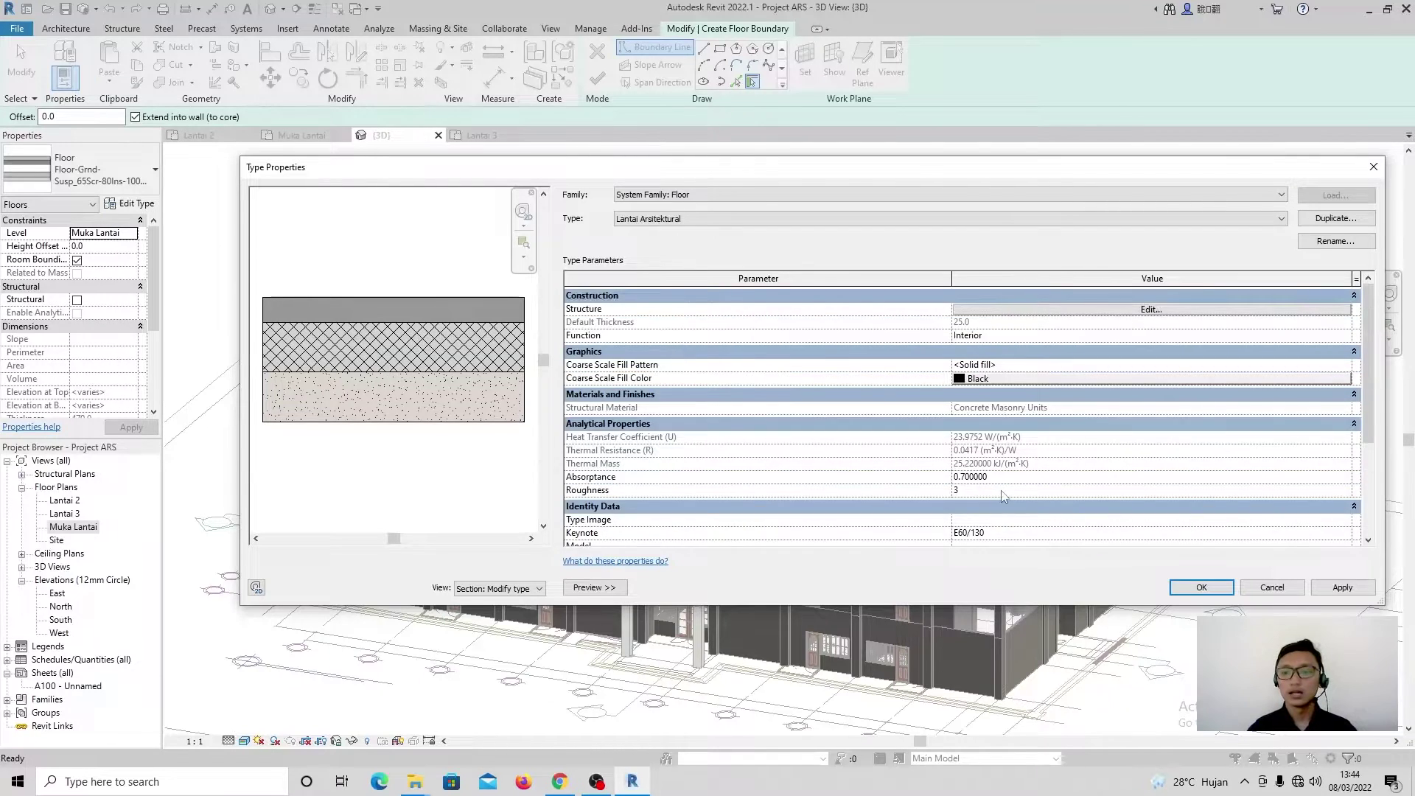
pyautogui.click(1342, 588)
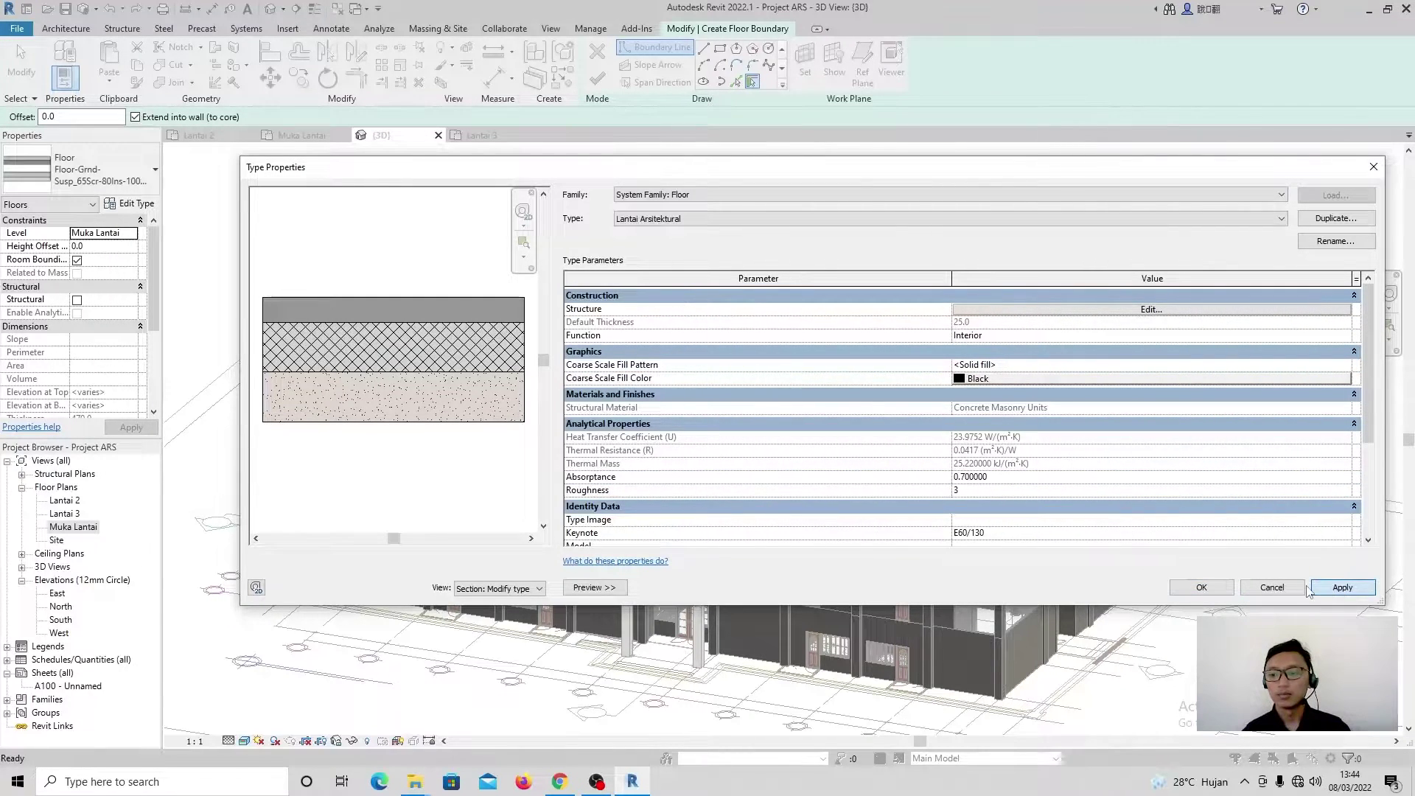
pyautogui.click(1220, 590)
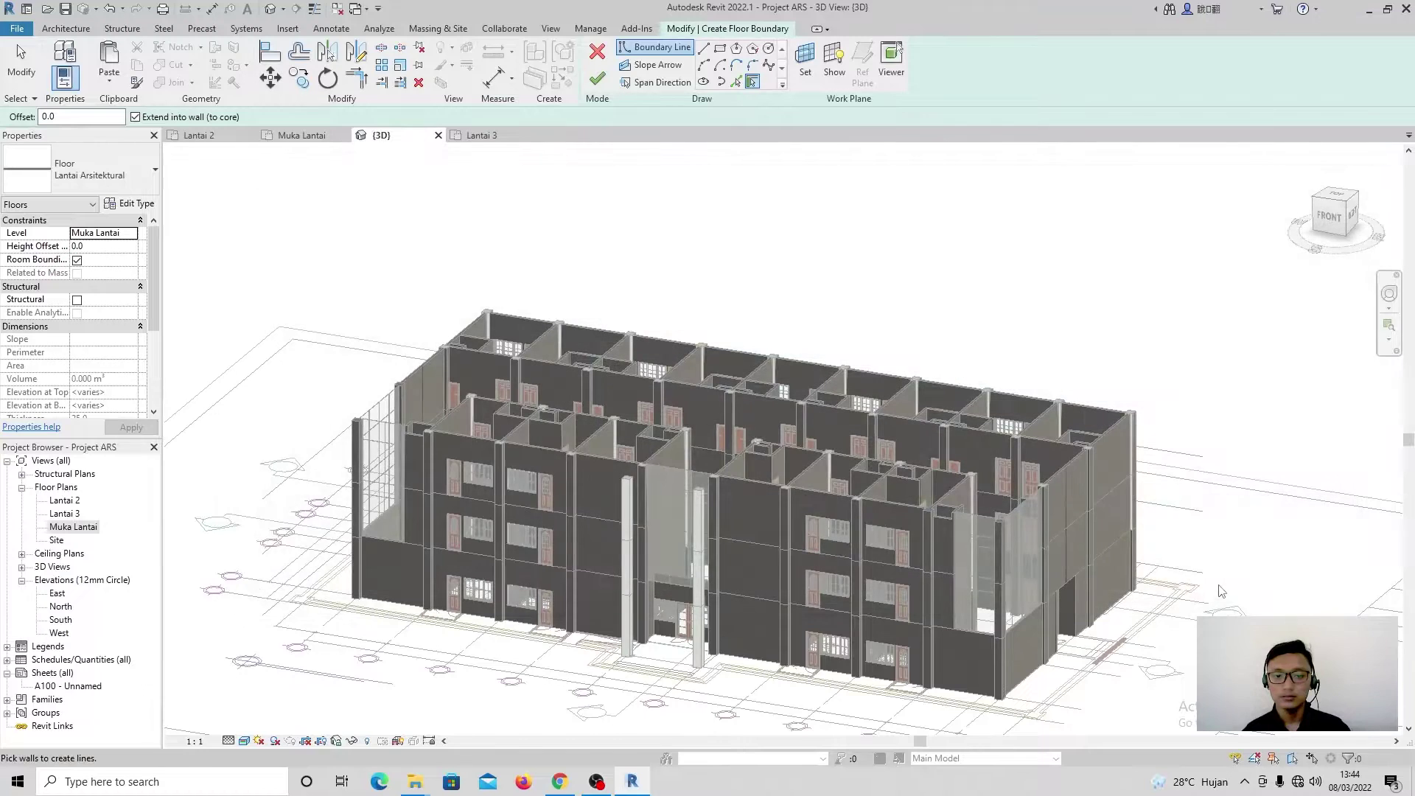
pyautogui.click(103, 183)
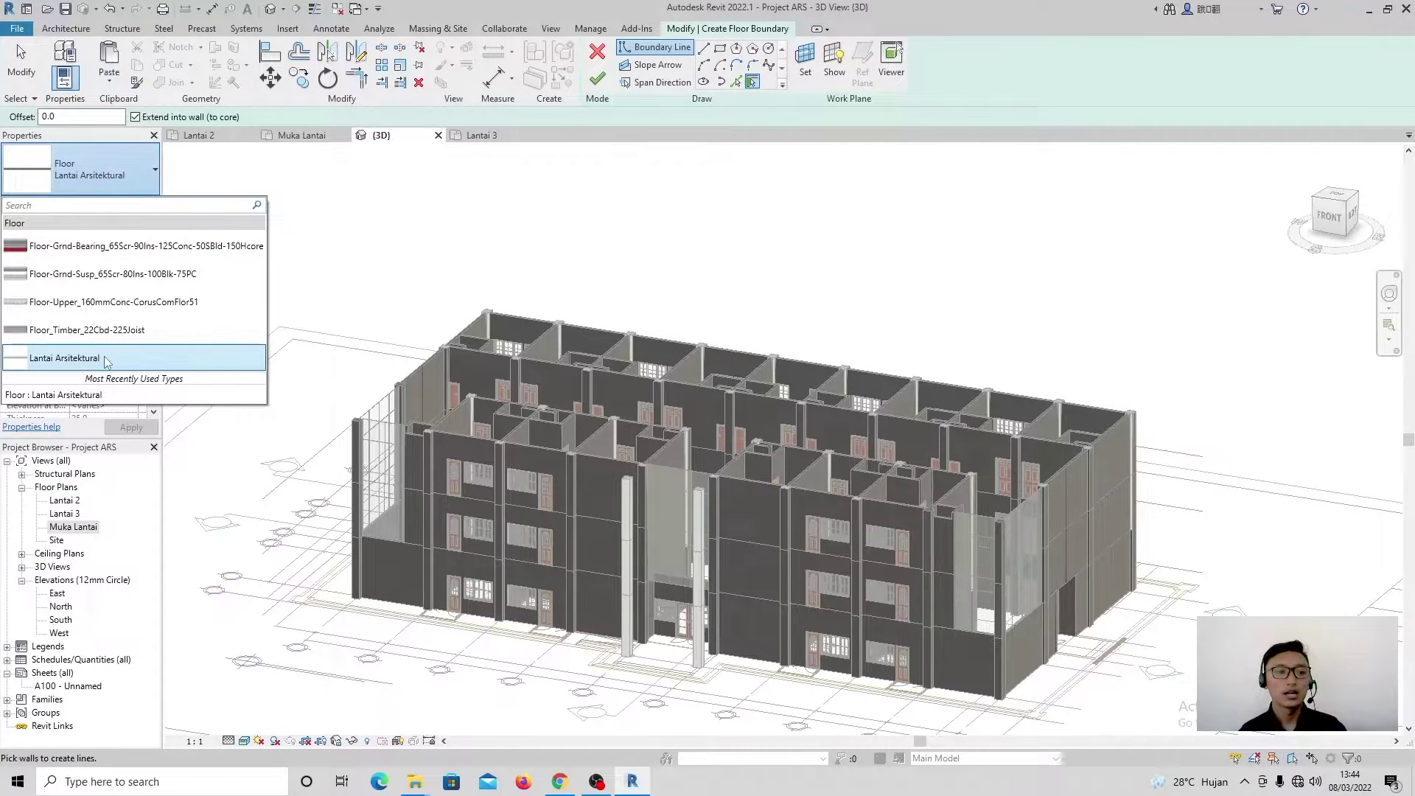
pyautogui.click(91, 167)
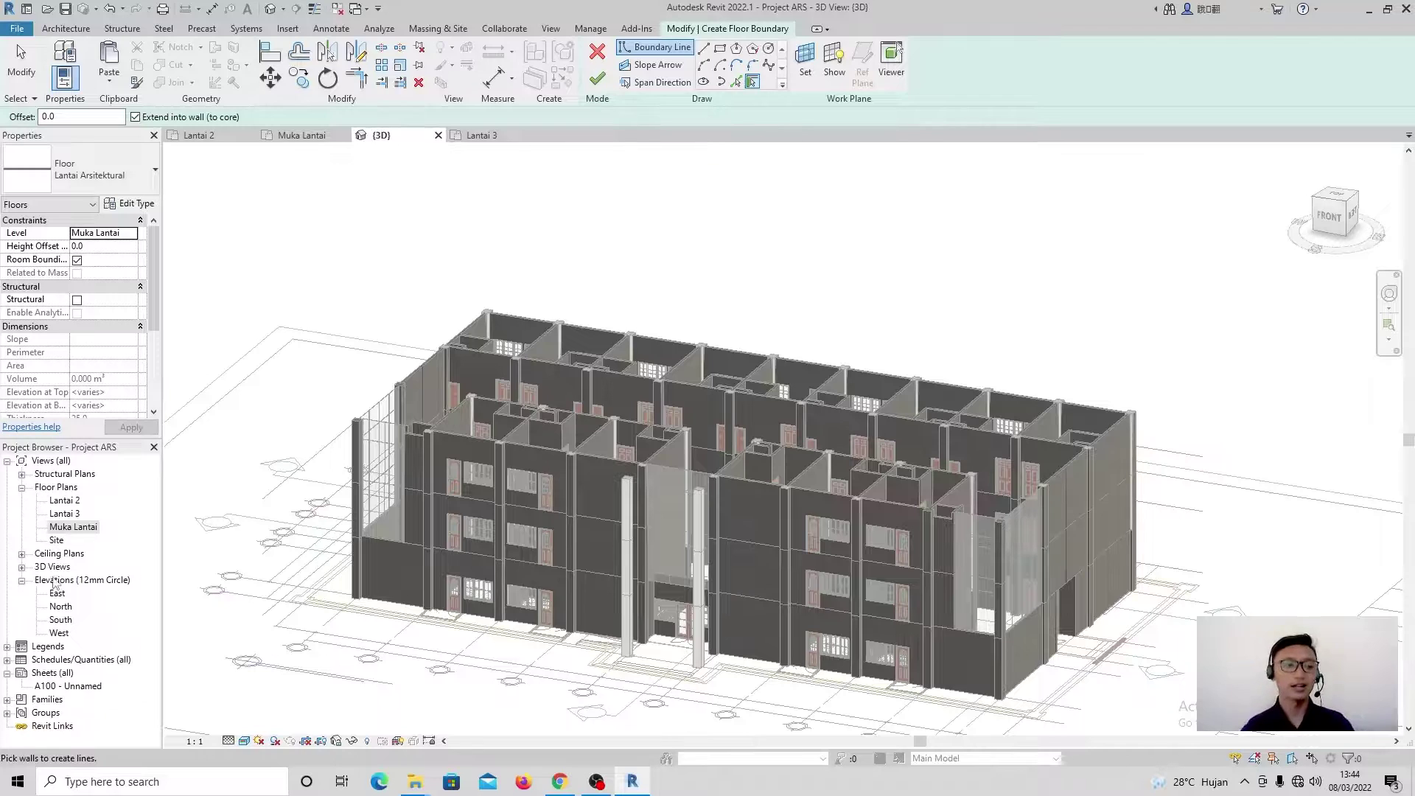
# Step: Open the Muka Lantai floor plan view to prepare for sketching the floor boundary
pyautogui.click(22, 554)
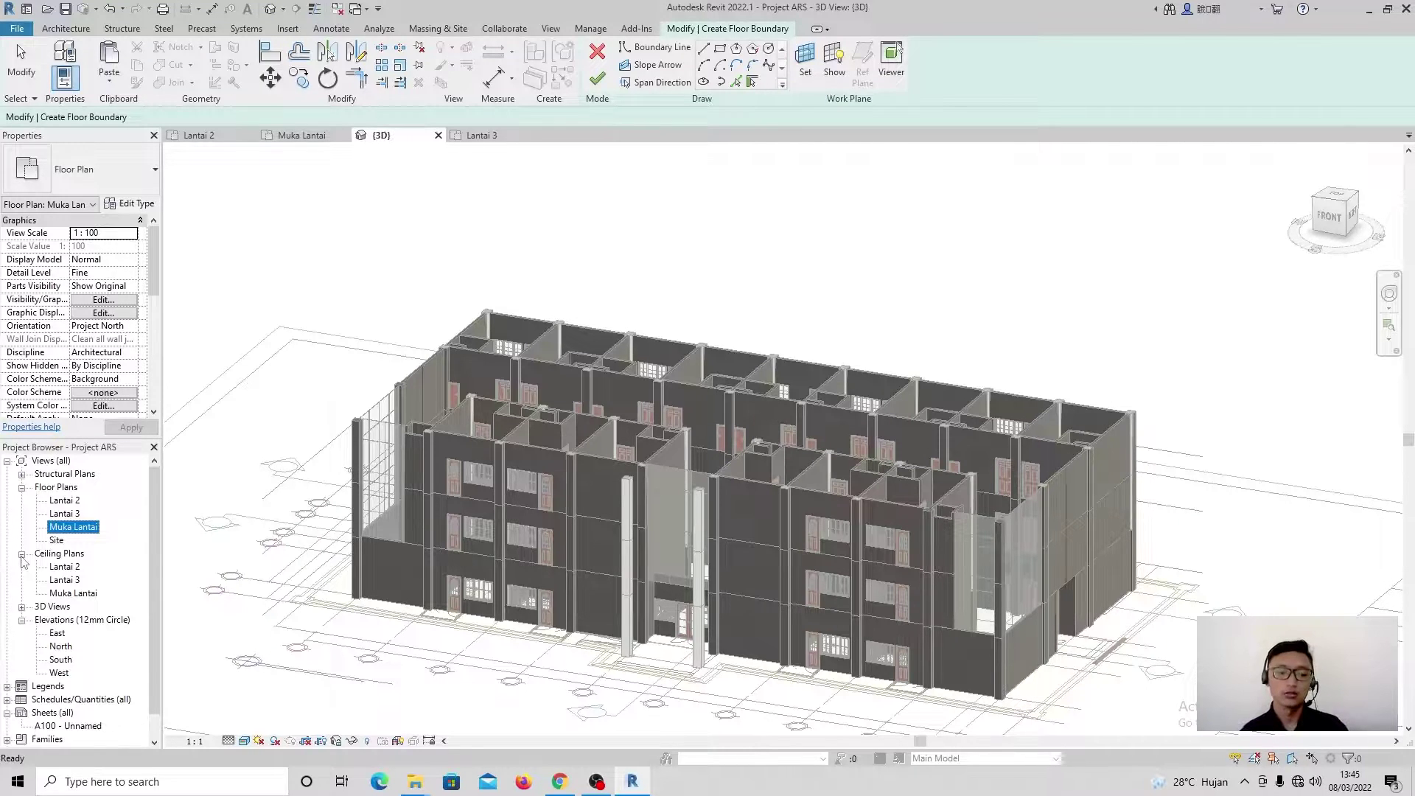
pyautogui.click(21, 553)
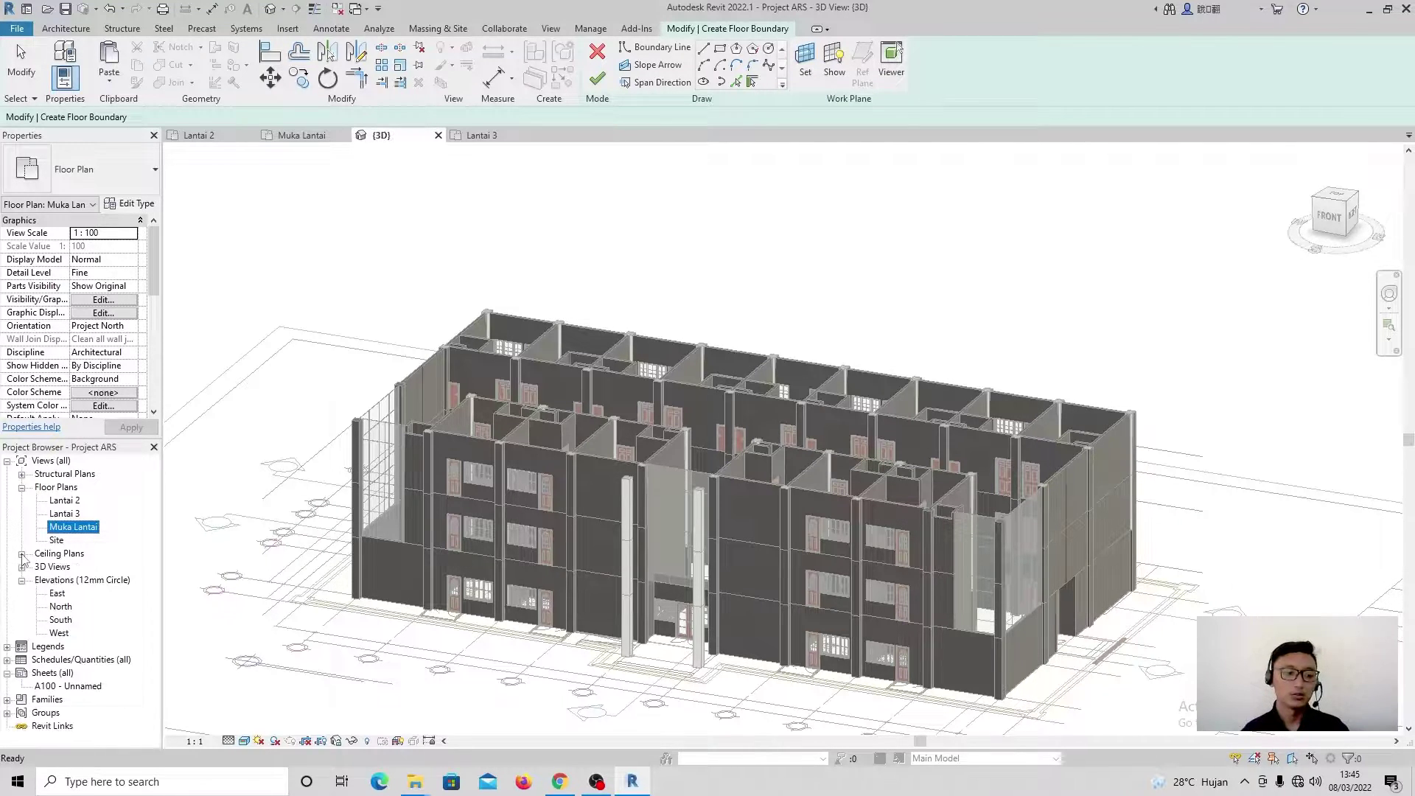
pyautogui.doubleClick(93, 532)
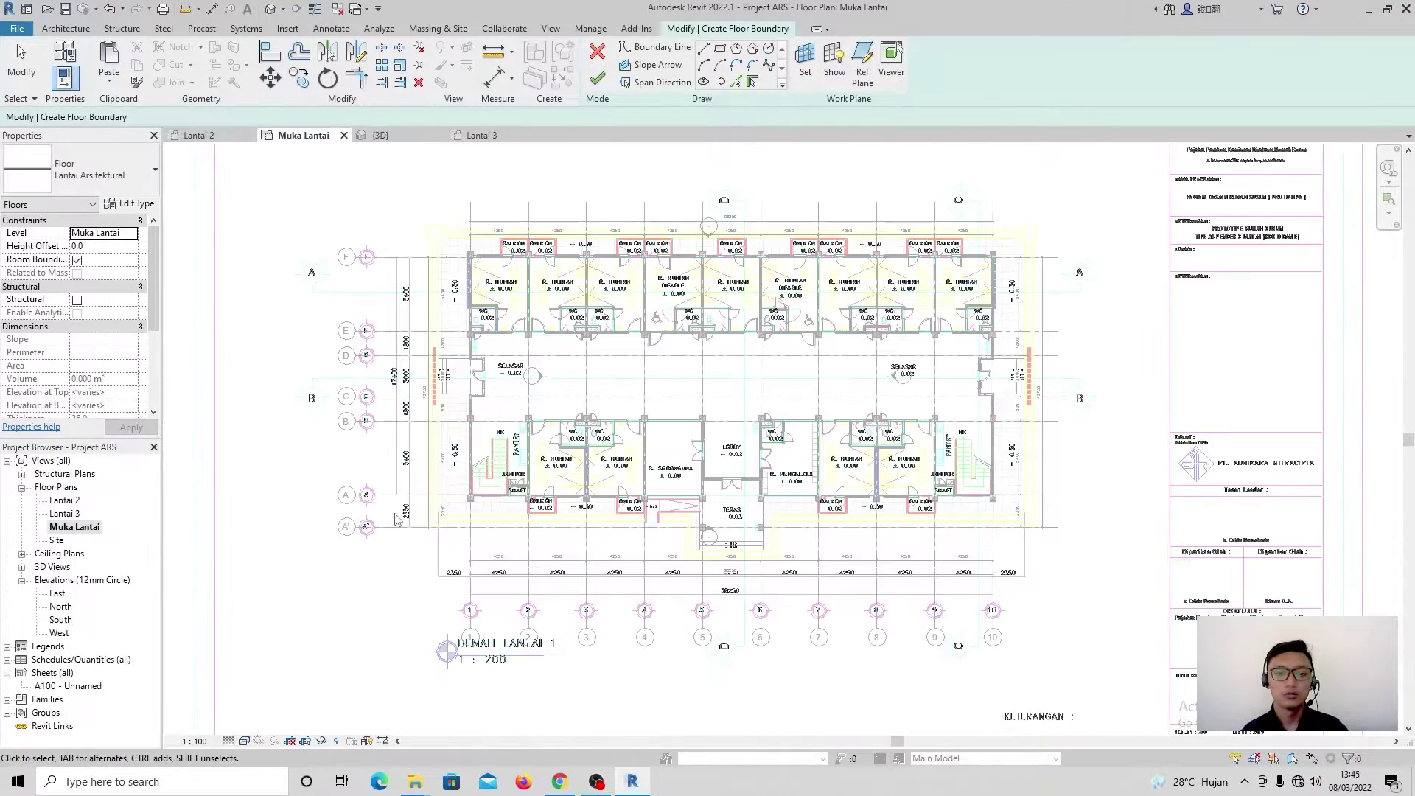
pyautogui.scroll(-5, 718, 440)
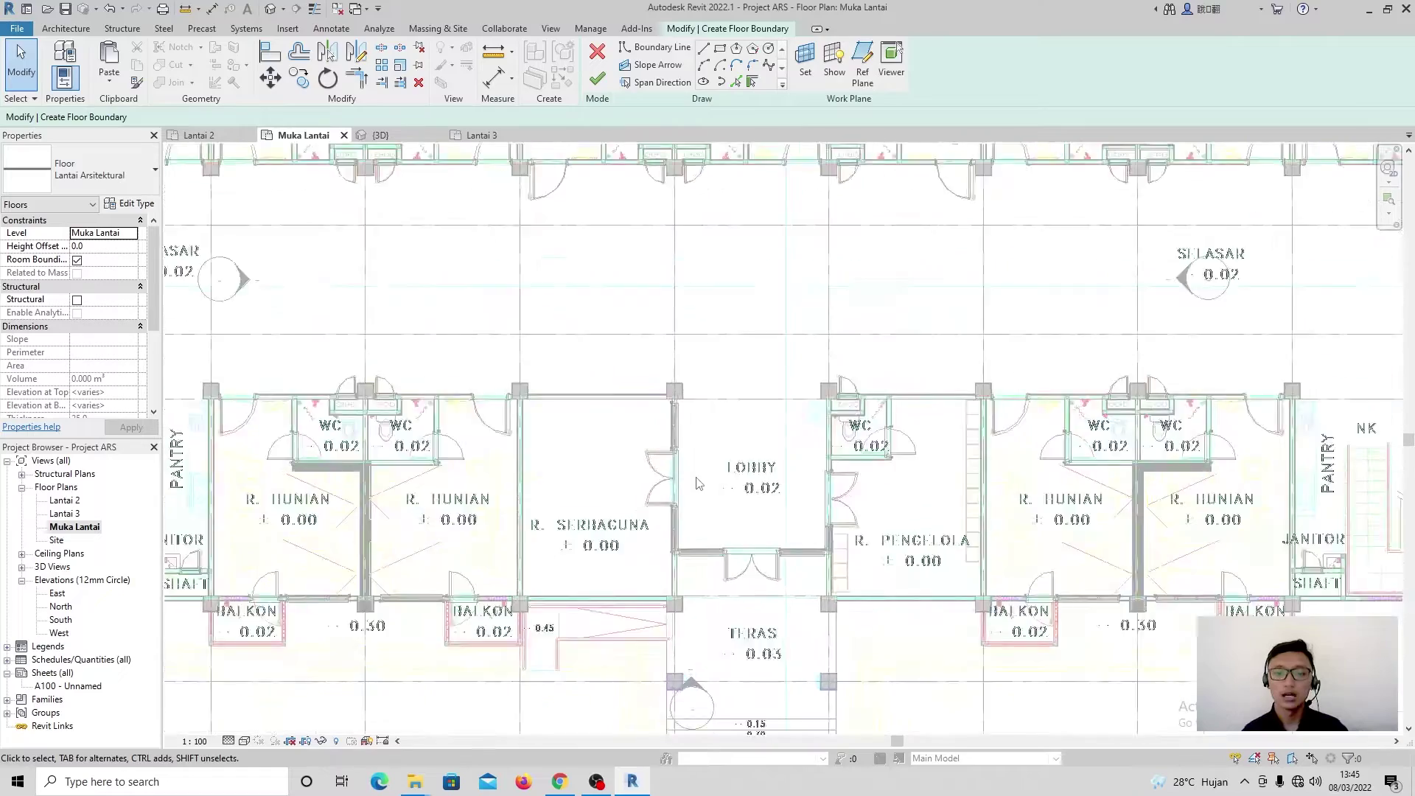
pyautogui.scroll(1, 619, 430)
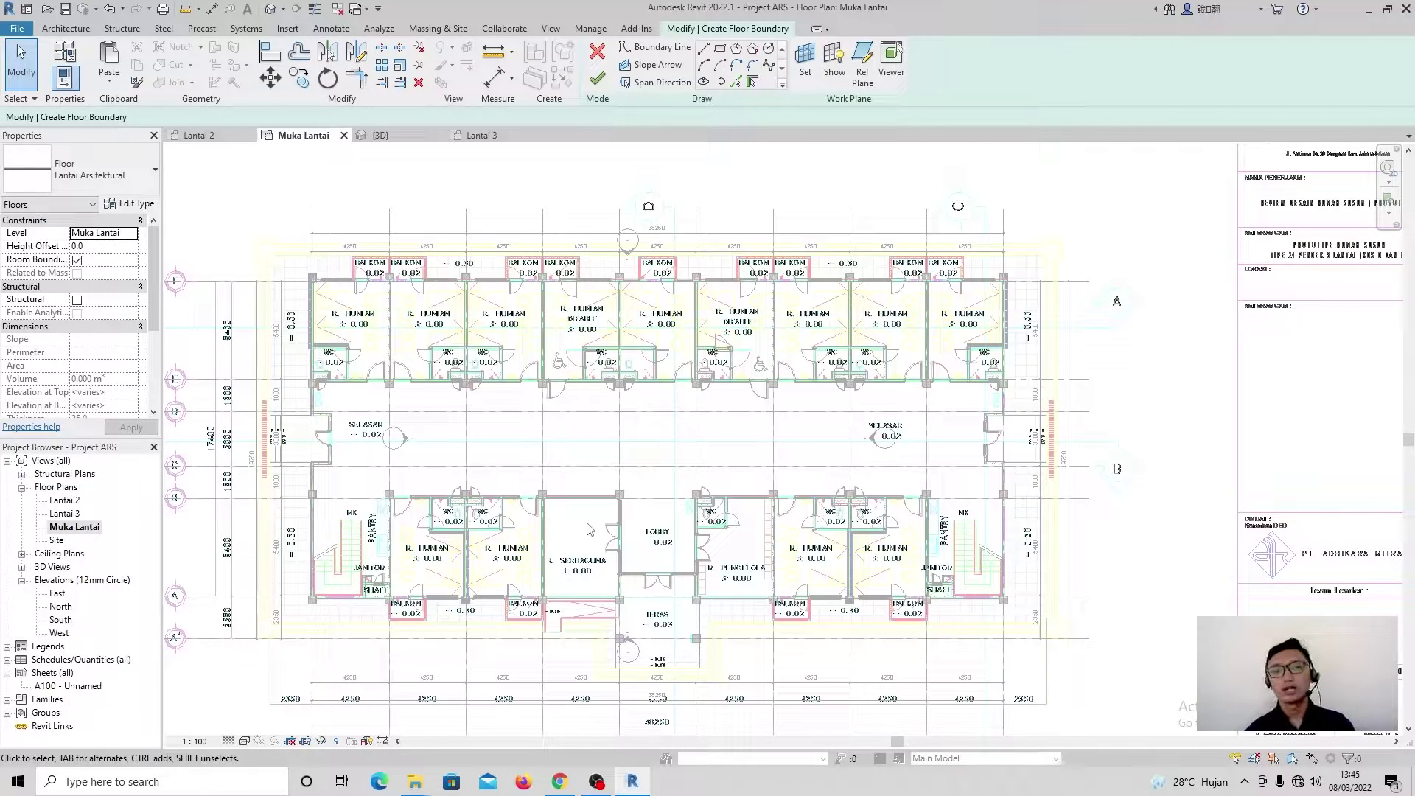
# Step: Draw a straight boundary line about 4100 mm long along the inner face of R. Serbaguna's upper wall between the two columns
pyautogui.click(705, 53)
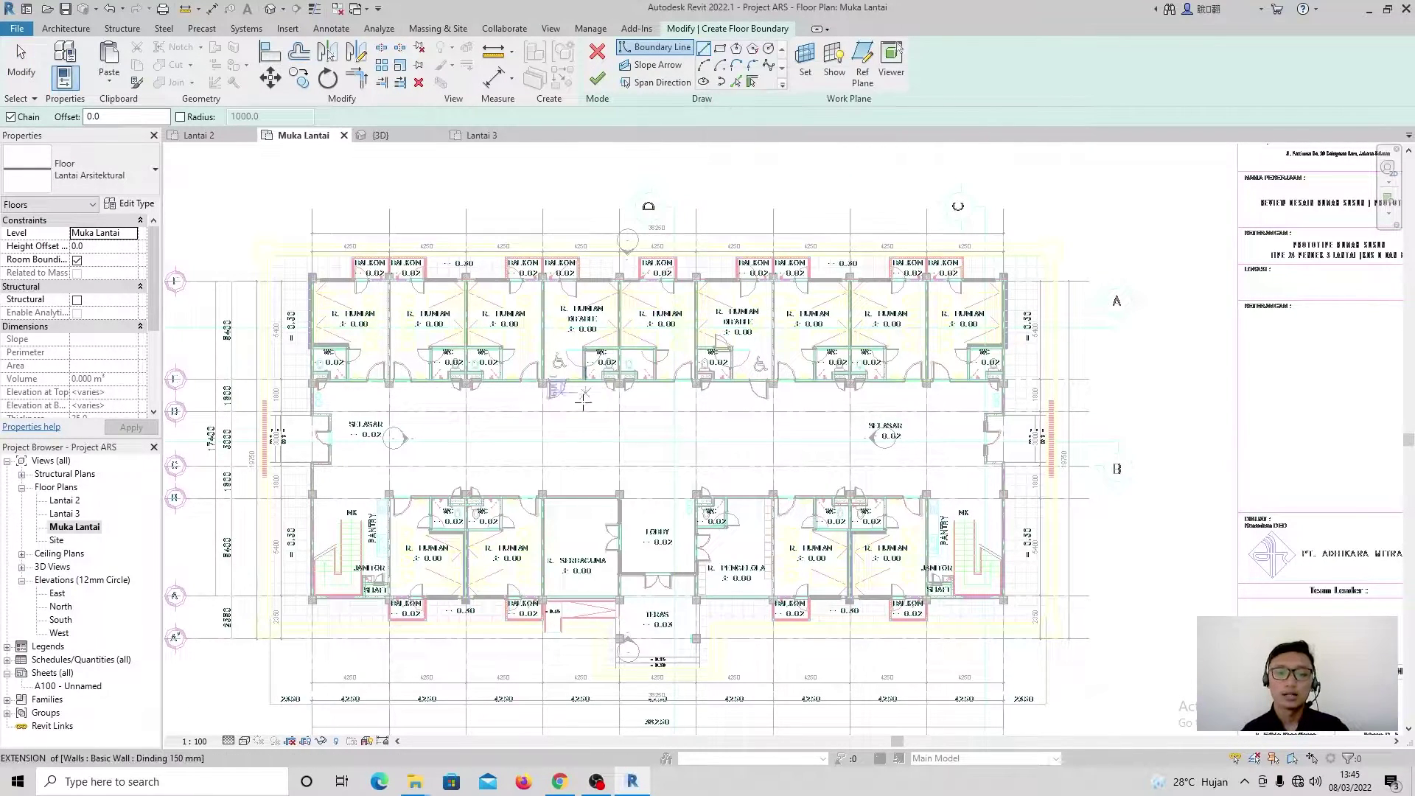
pyautogui.scroll(5, 549, 506)
pyautogui.scroll(3, 549, 505)
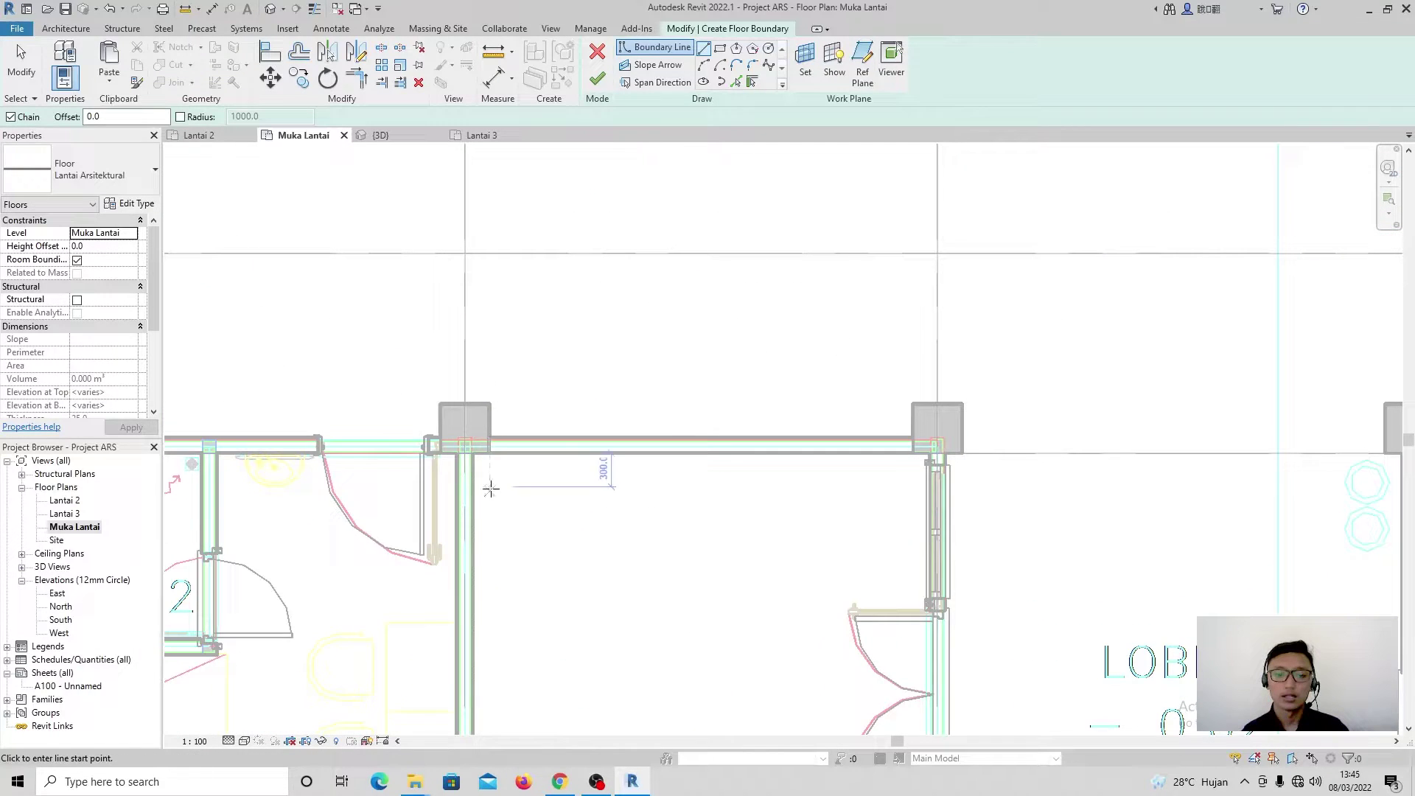
pyautogui.scroll(3, 476, 462)
pyautogui.scroll(1, 477, 463)
pyautogui.click(471, 444)
pyautogui.scroll(-3, 669, 458)
pyautogui.moveTo(669, 459); pyautogui.dragTo(572, 460, button='middle')
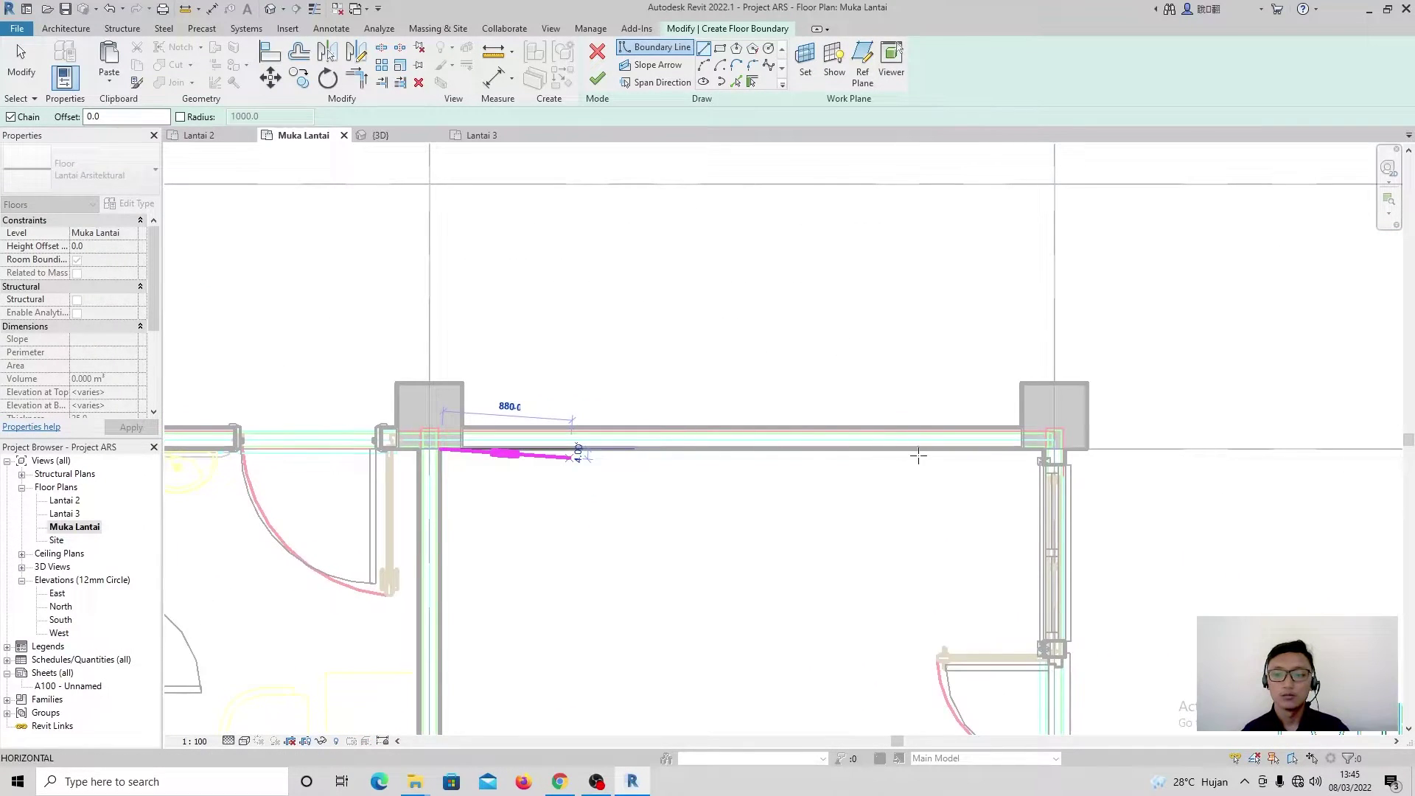
pyautogui.scroll(3, 1045, 450)
pyautogui.click(1045, 449)
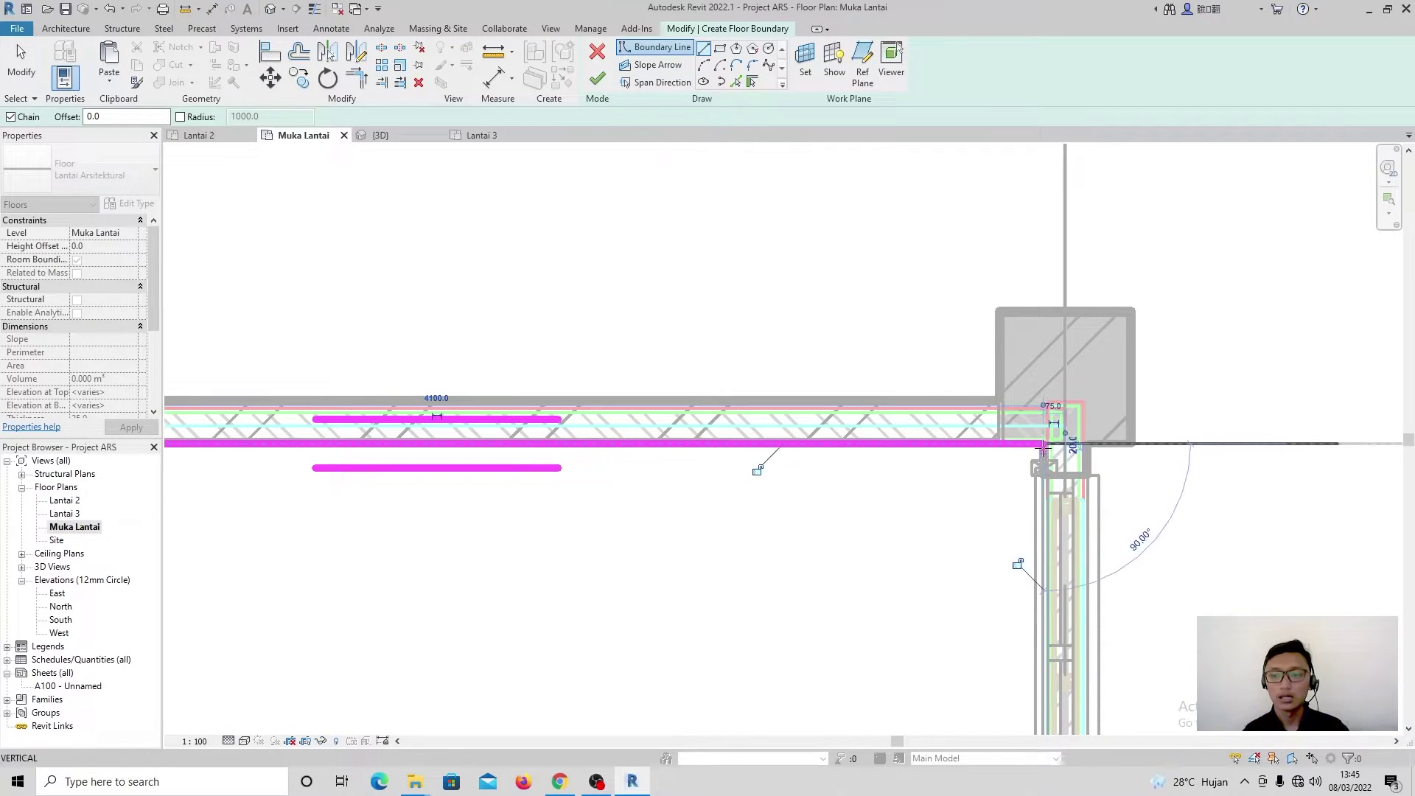
# Step: Continue the boundary down the lobby-side wall of R. Serbaguna and along the inner face of its lower wall
pyautogui.scroll(-3, 1035, 497)
pyautogui.scroll(-3, 1030, 529)
pyautogui.moveTo(1029, 529); pyautogui.dragTo(995, 354, button='middle')
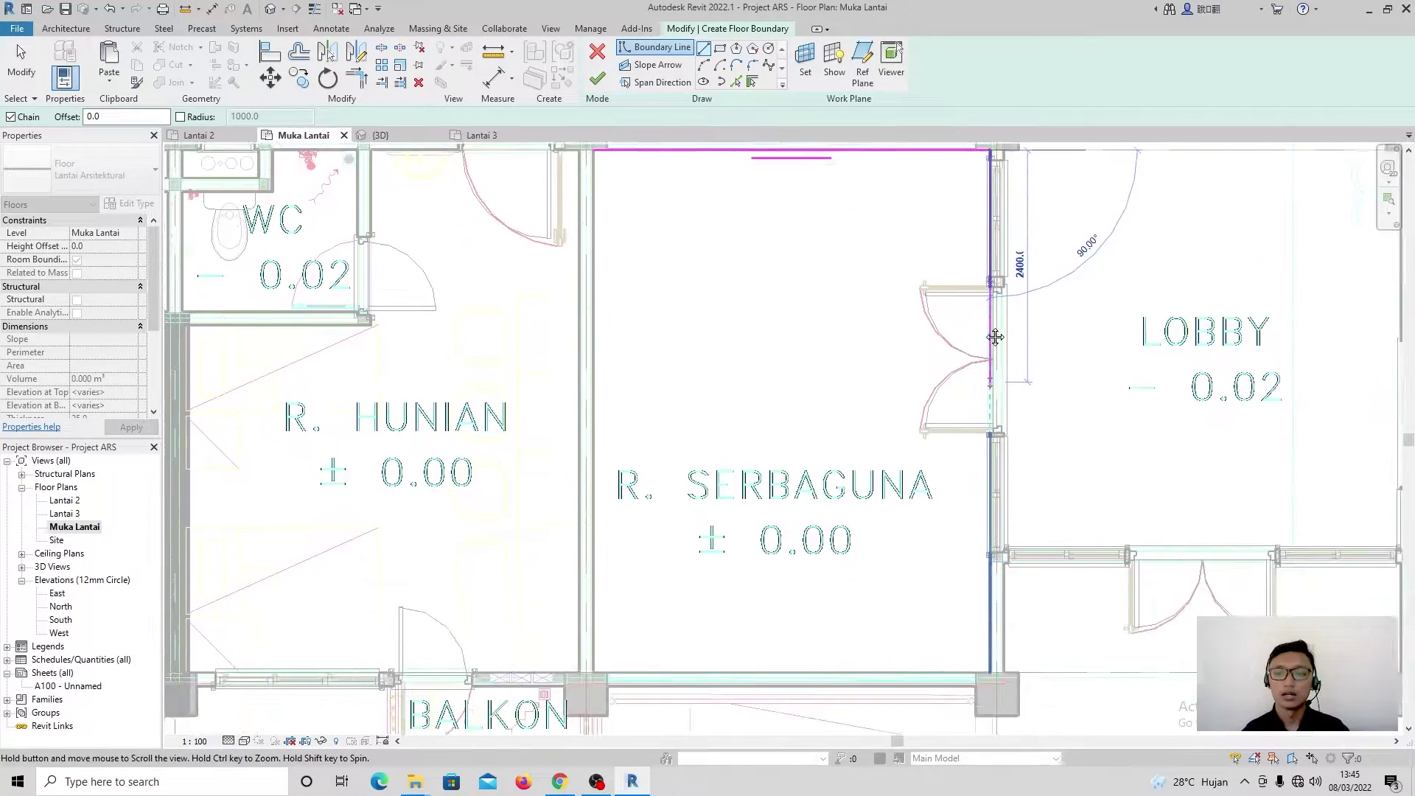
pyautogui.scroll(3, 982, 525)
pyautogui.scroll(2, 983, 525)
pyautogui.scroll(3, 986, 594)
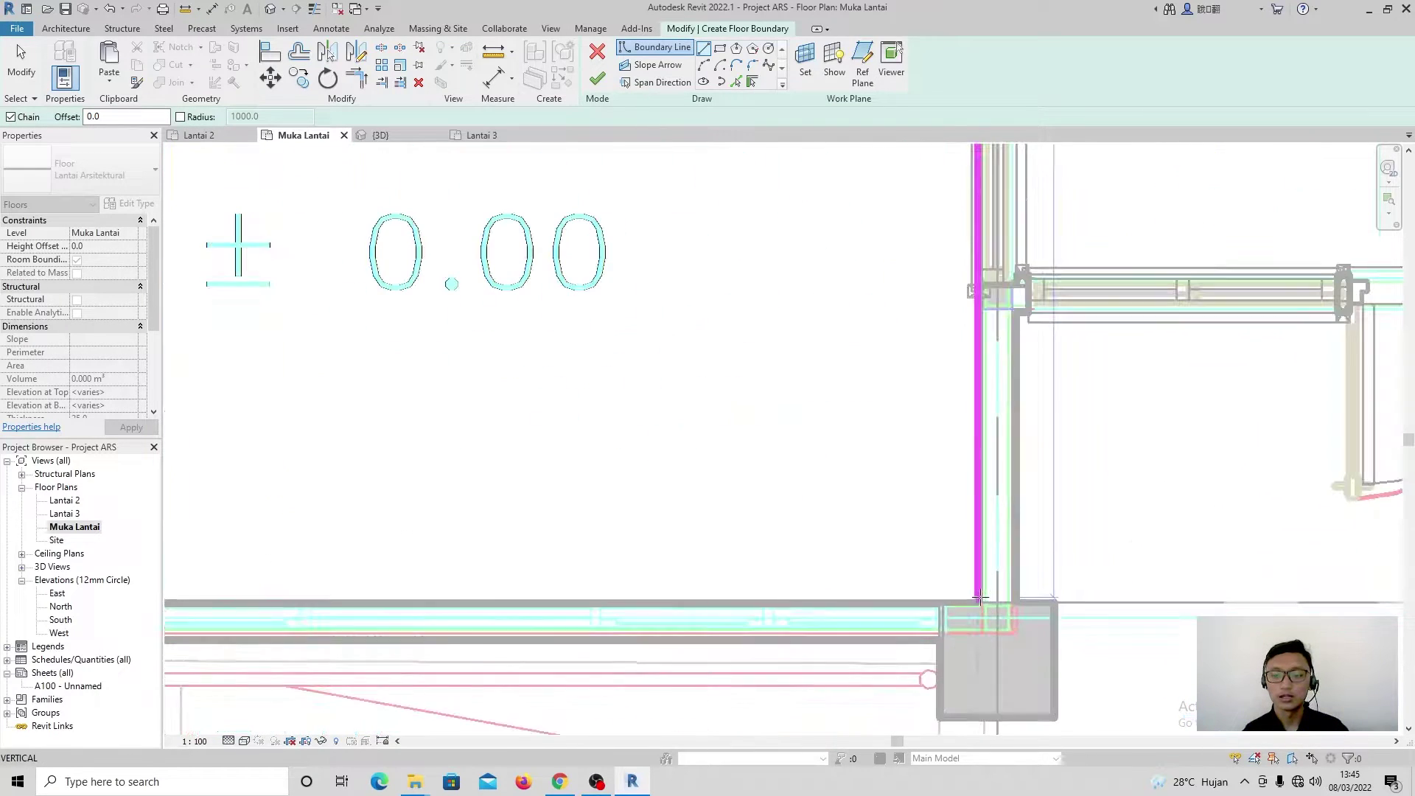
pyautogui.click(977, 603)
pyautogui.scroll(-2, 944, 588)
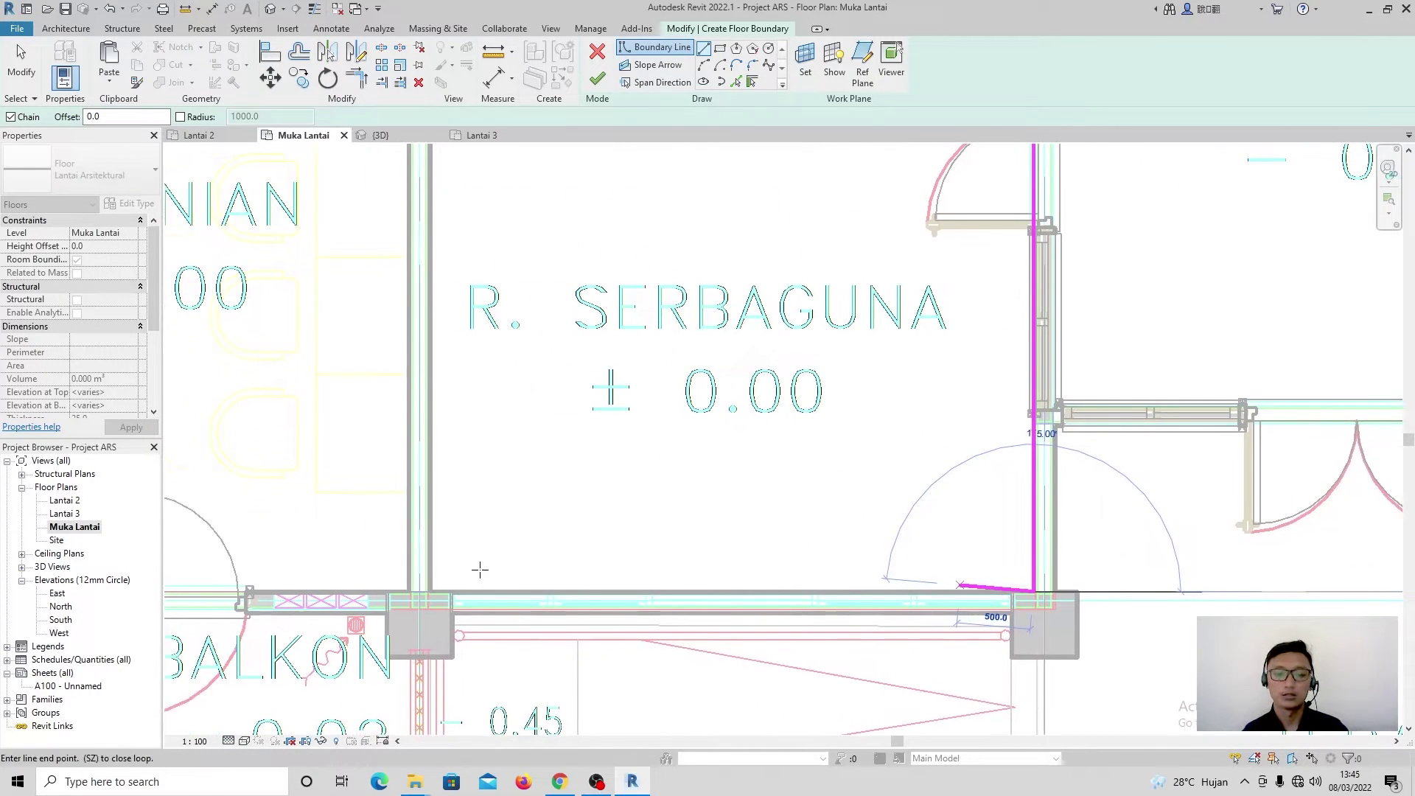
pyautogui.click(427, 590)
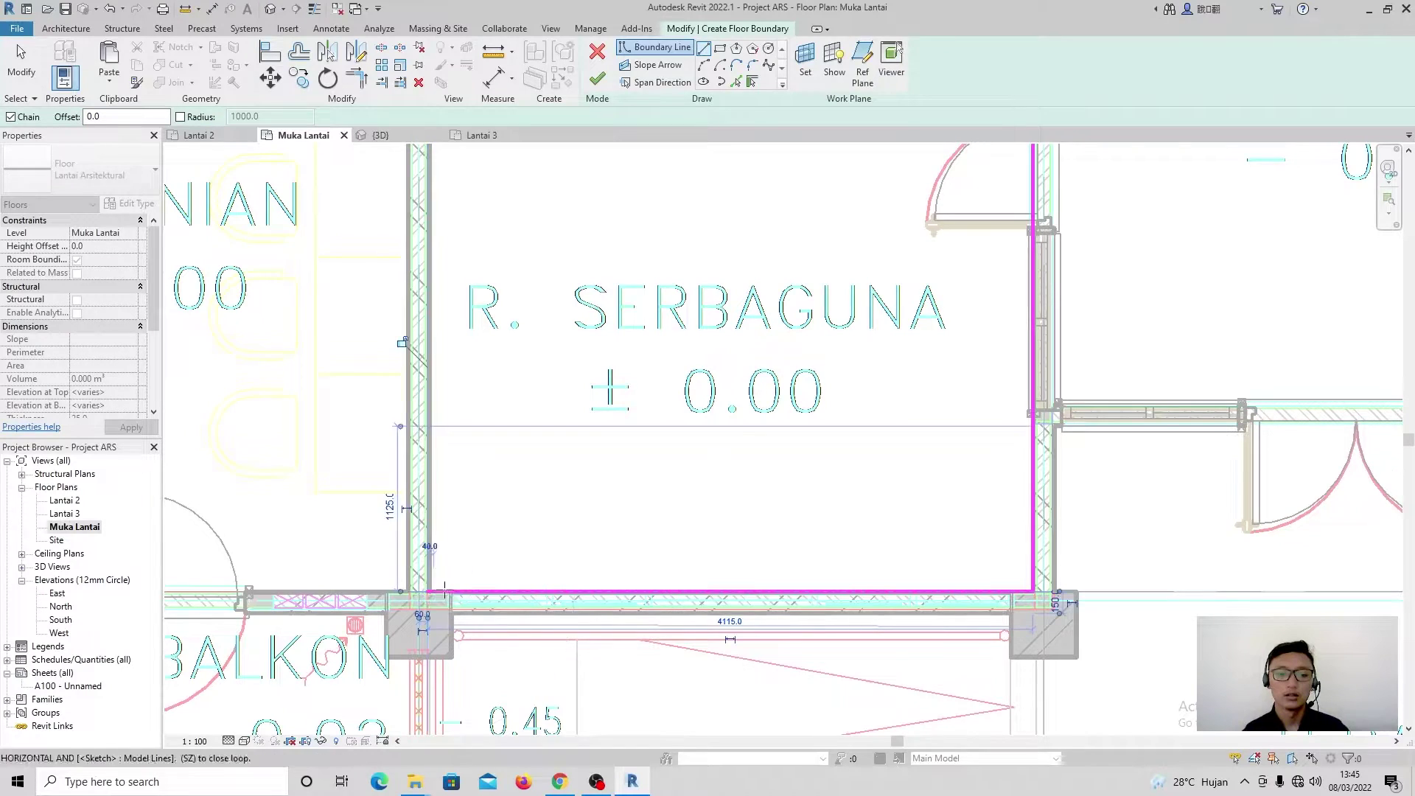
# Step: Close the boundary along the wall shared with R. Hunian and finish the R. Serbaguna floor
pyautogui.scroll(-1, 433, 486)
pyautogui.moveTo(435, 443); pyautogui.dragTo(421, 601, button='middle')
pyautogui.moveTo(418, 179); pyautogui.dragTo(398, 471, button='middle')
pyautogui.scroll(3, 395, 380)
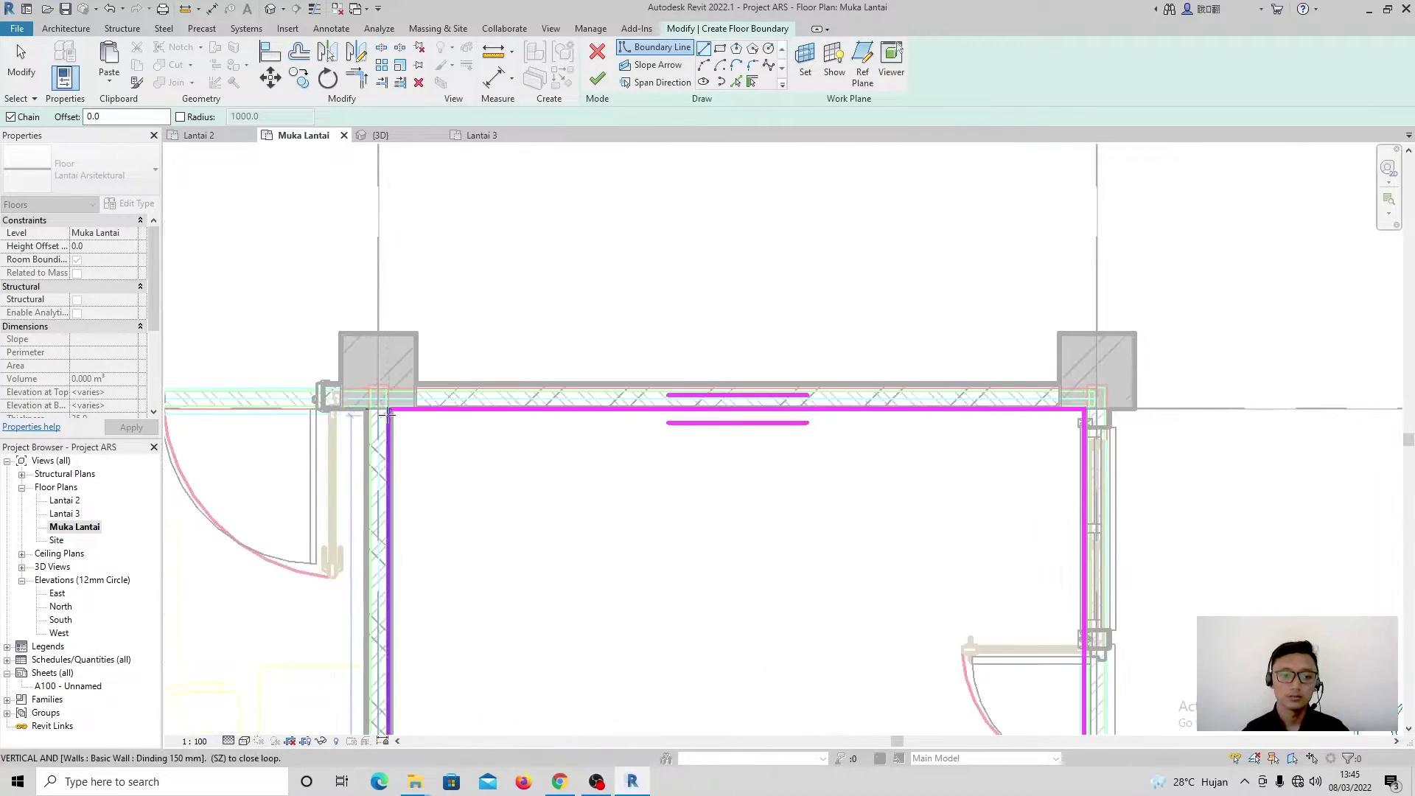
pyautogui.click(388, 408)
pyautogui.scroll(-4, 471, 477)
pyautogui.moveTo(484, 483); pyautogui.dragTo(489, 493, button='middle')
pyautogui.scroll(-4, 490, 493)
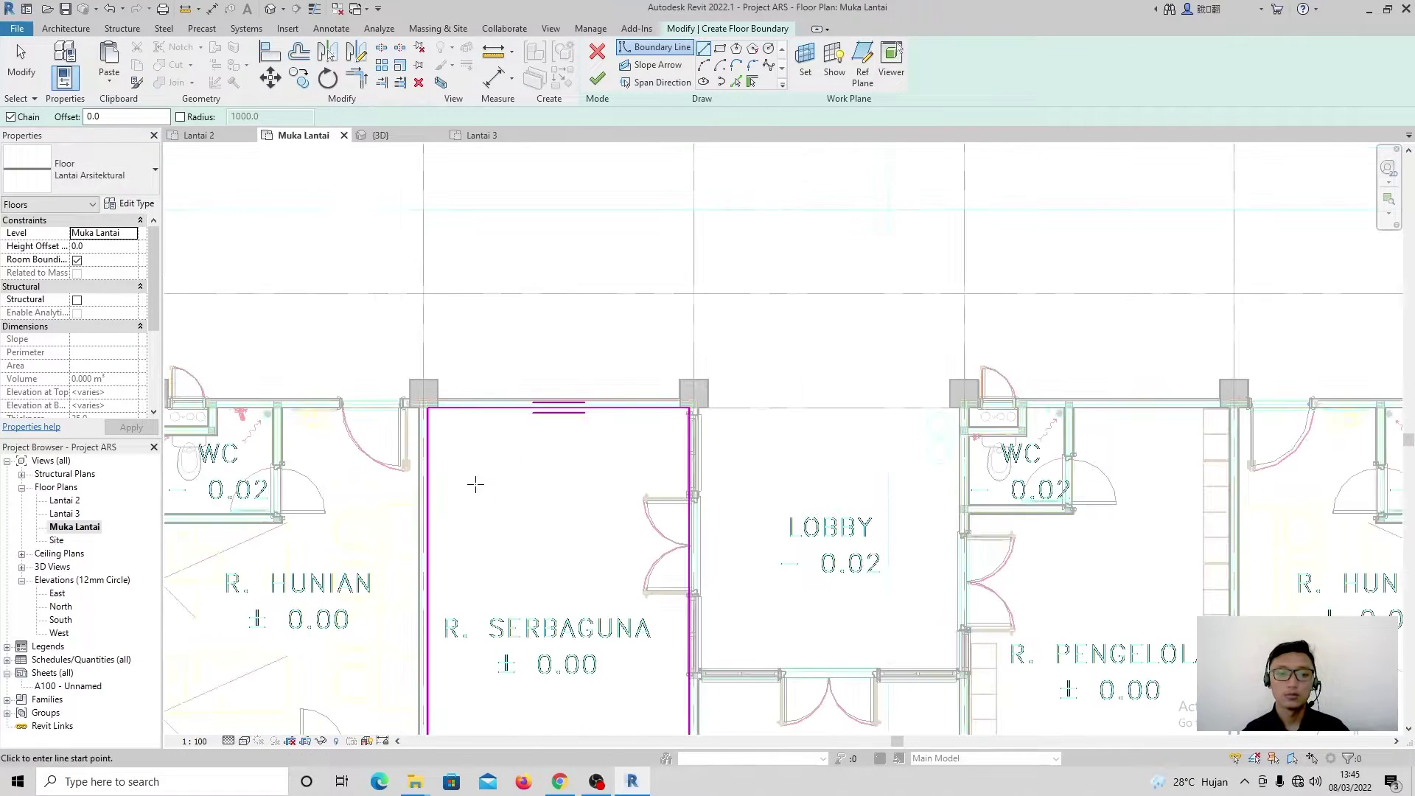
pyautogui.scroll(1, 518, 440)
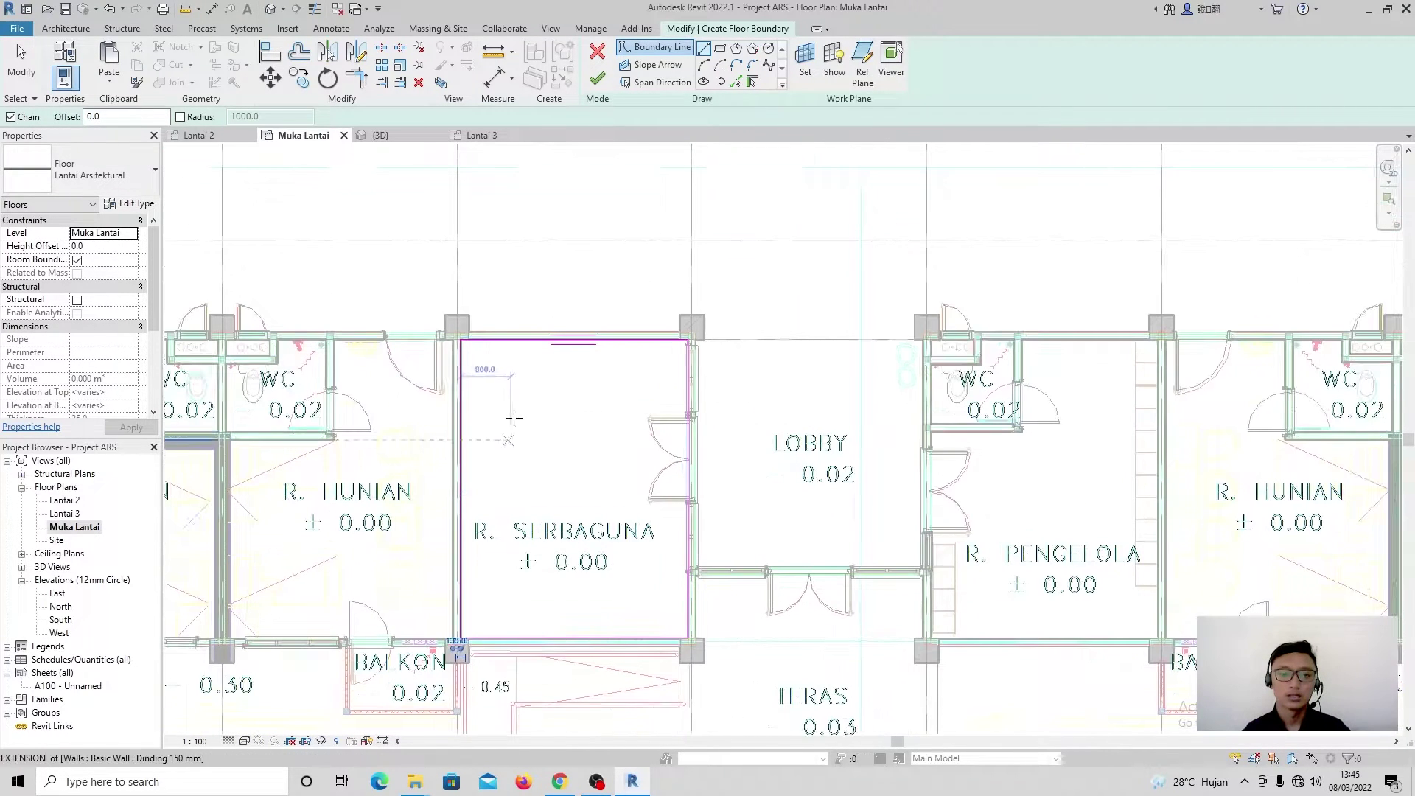
pyautogui.click(599, 78)
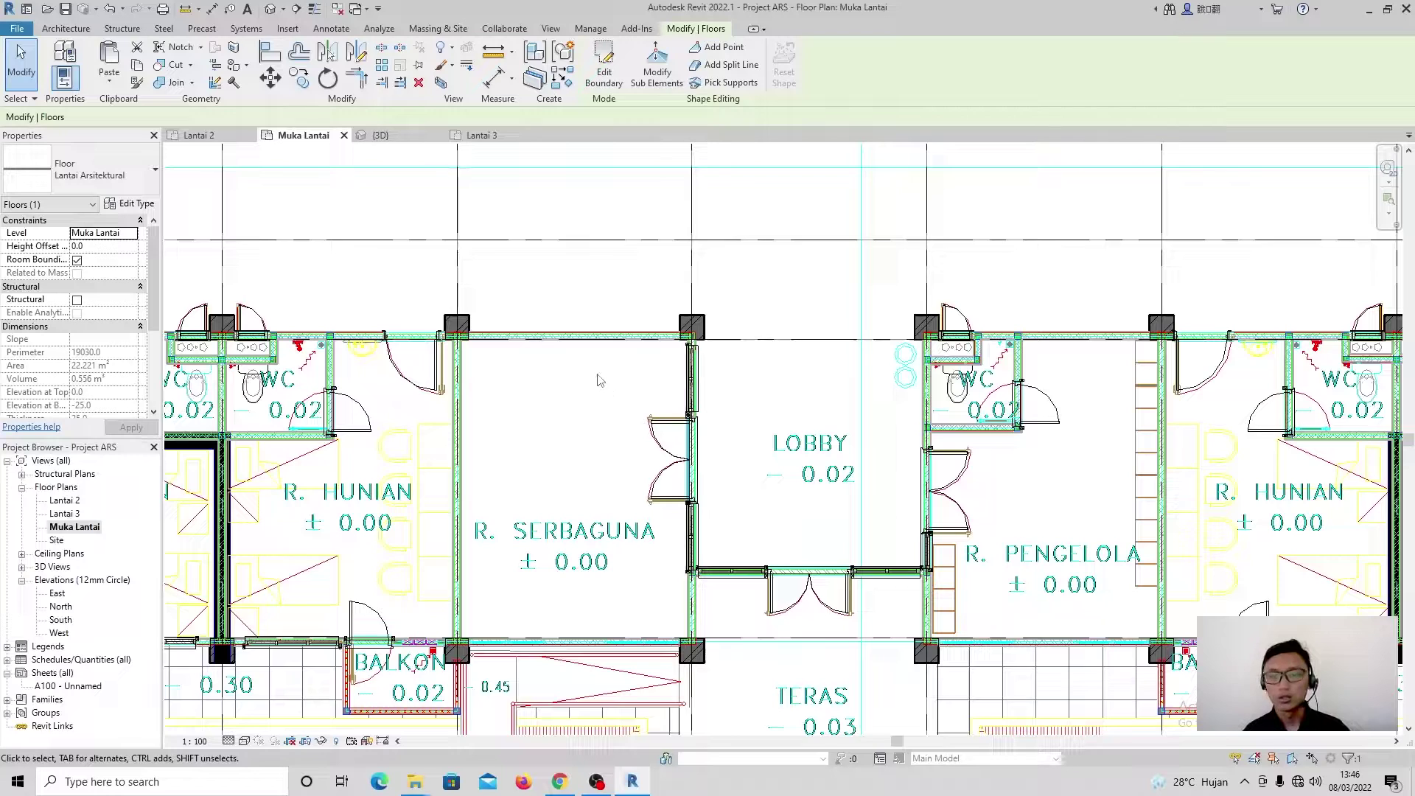
# Step: Examine the R. Serbaguna floor in the 3D view from above, from below and from the front
pyautogui.click(269, 8)
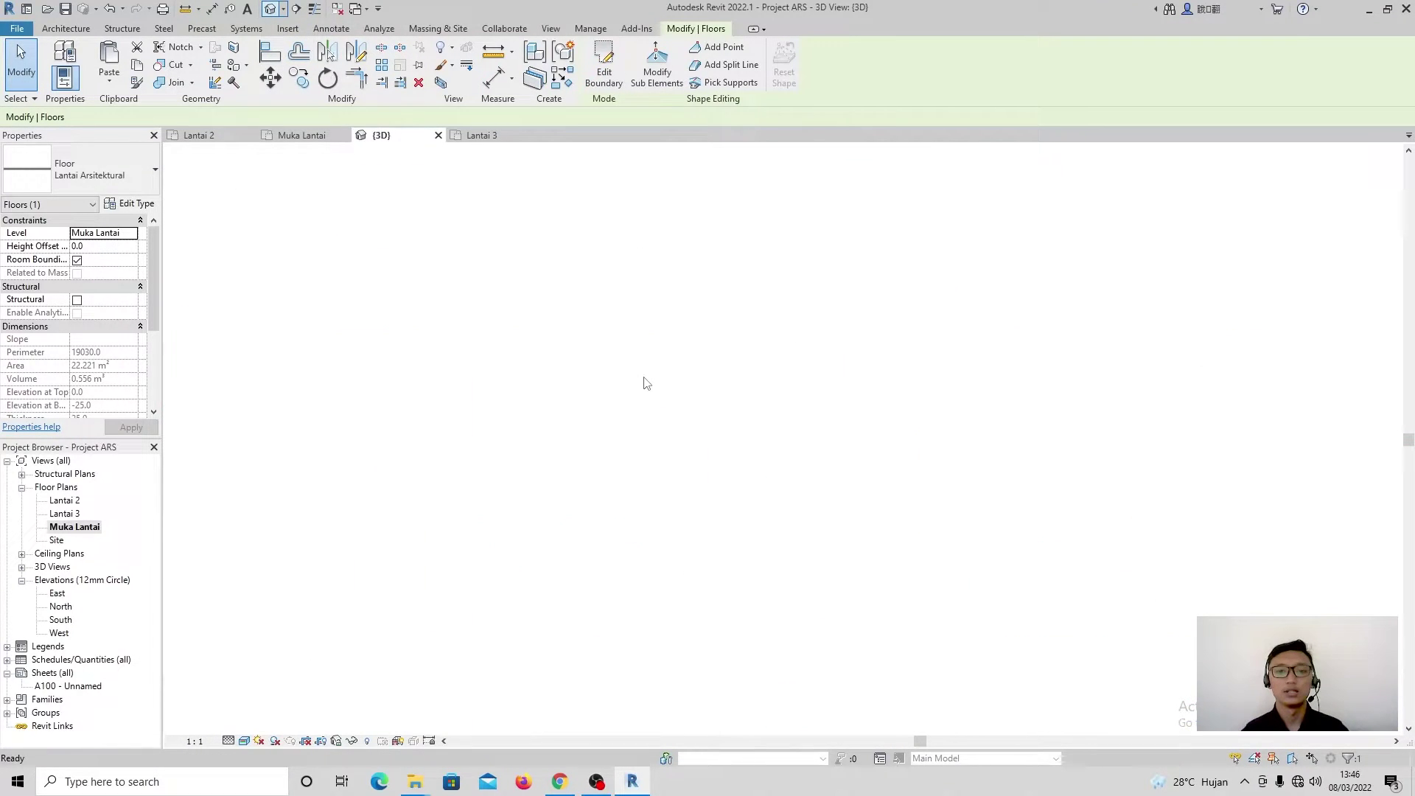
pyautogui.moveTo(619, 508)
pyautogui.keyDown('shift'); pyautogui.mouseDown(button='middle')
pyautogui.moveTo(636, 562)
pyautogui.moveTo(596, 579)
pyautogui.moveTo(628, 675)
pyautogui.moveTo(610, 626)
pyautogui.mouseUp(button='middle'); pyautogui.keyUp('shift')
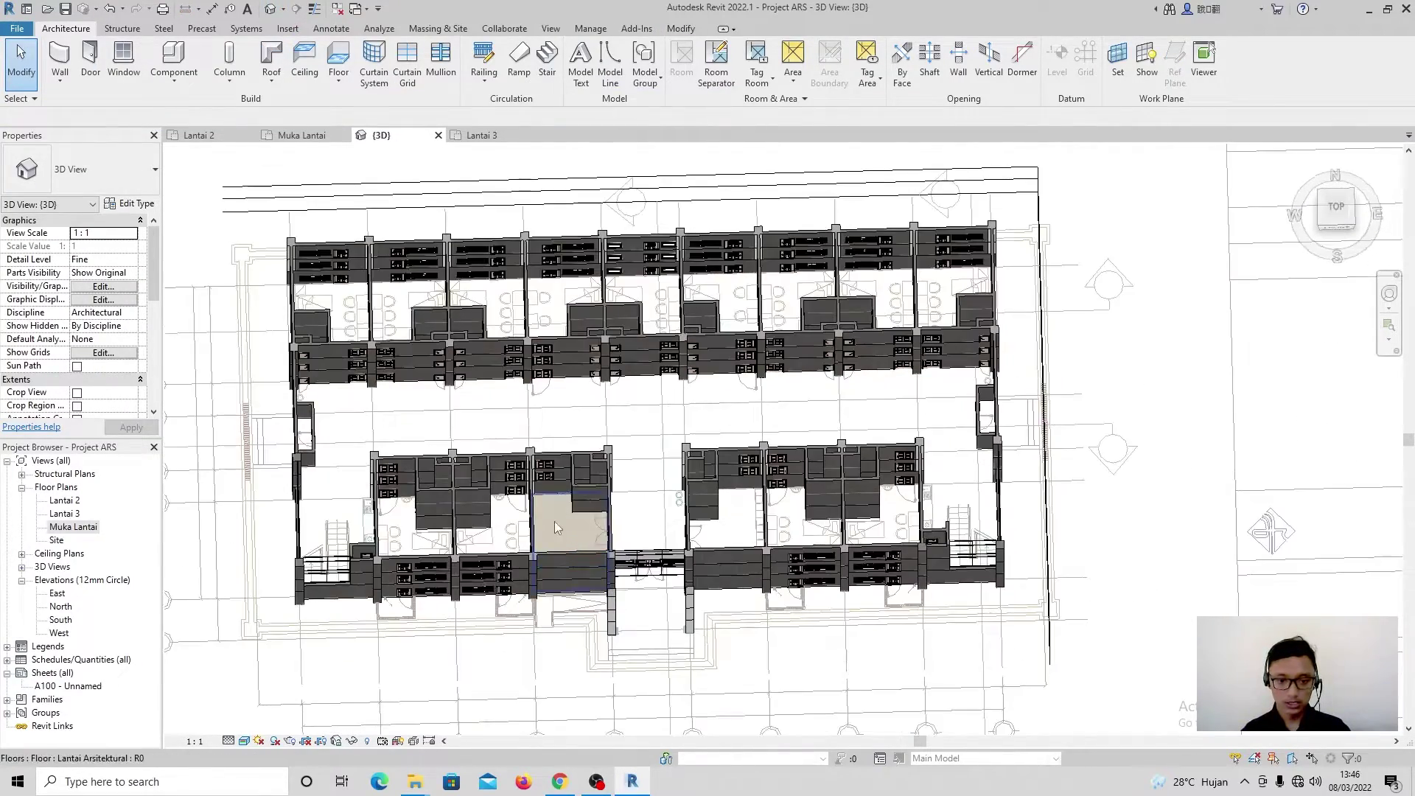
pyautogui.click(550, 515)
pyautogui.scroll(5, 550, 521)
pyautogui.keyDown('shift'); pyautogui.moveTo(543, 543); pyautogui.dragTo(590, 306, button='middle'); pyautogui.keyUp('shift')
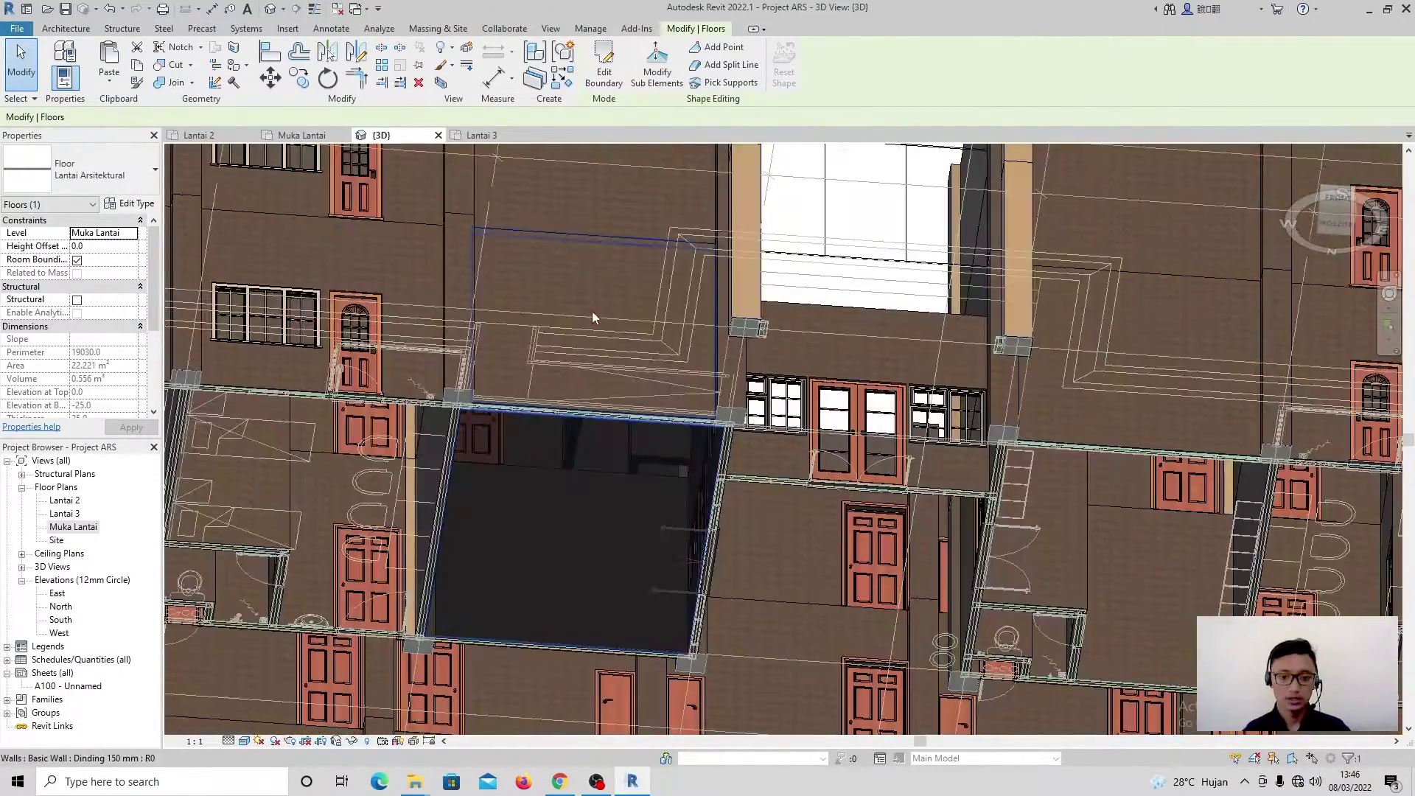
pyautogui.click(861, 259)
pyautogui.keyDown('shift'); pyautogui.moveTo(861, 259); pyautogui.dragTo(640, 538, button='middle'); pyautogui.keyUp('shift')
pyautogui.scroll(-1, 658, 407)
pyautogui.moveTo(640, 613); pyautogui.dragTo(631, 731, button='middle')
pyautogui.keyDown('shift'); pyautogui.moveTo(631, 403); pyautogui.dragTo(642, 506, button='middle'); pyautogui.keyUp('shift')
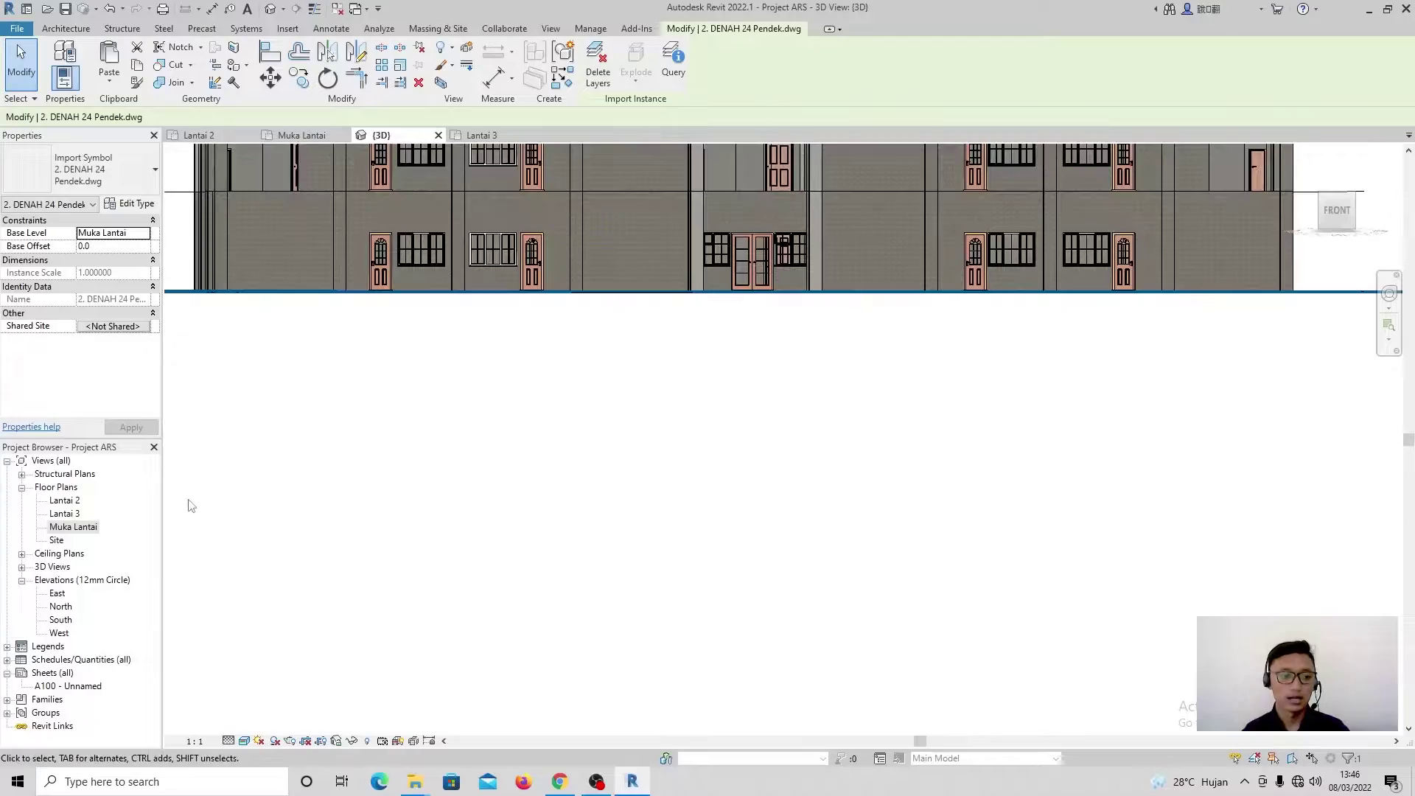
# Step: Return to the Muka Lantai floor plan and deselect the imported drawing
pyautogui.doubleClick(84, 528)
pyautogui.scroll(-5, 641, 540)
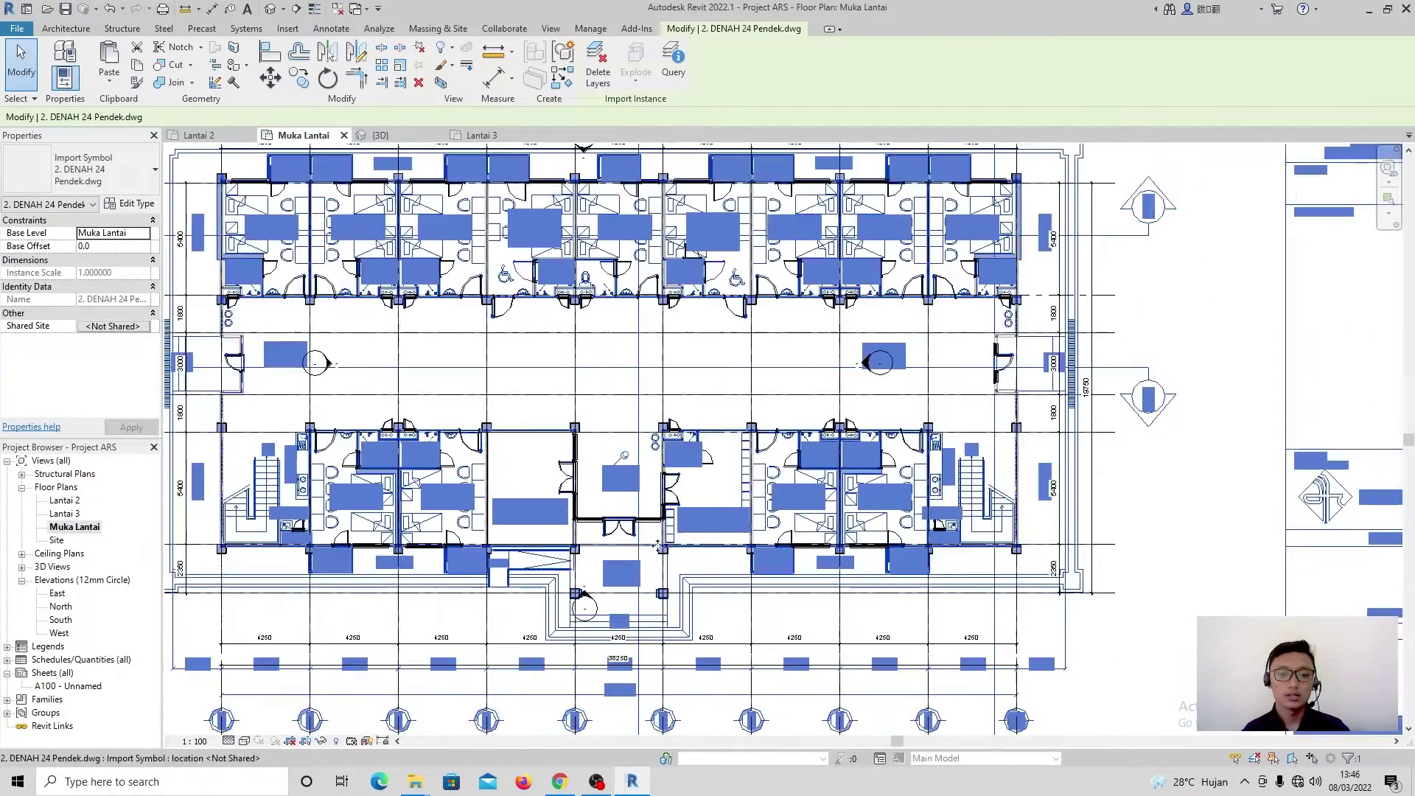
pyautogui.press('Escape')
pyautogui.scroll(3, 486, 479)
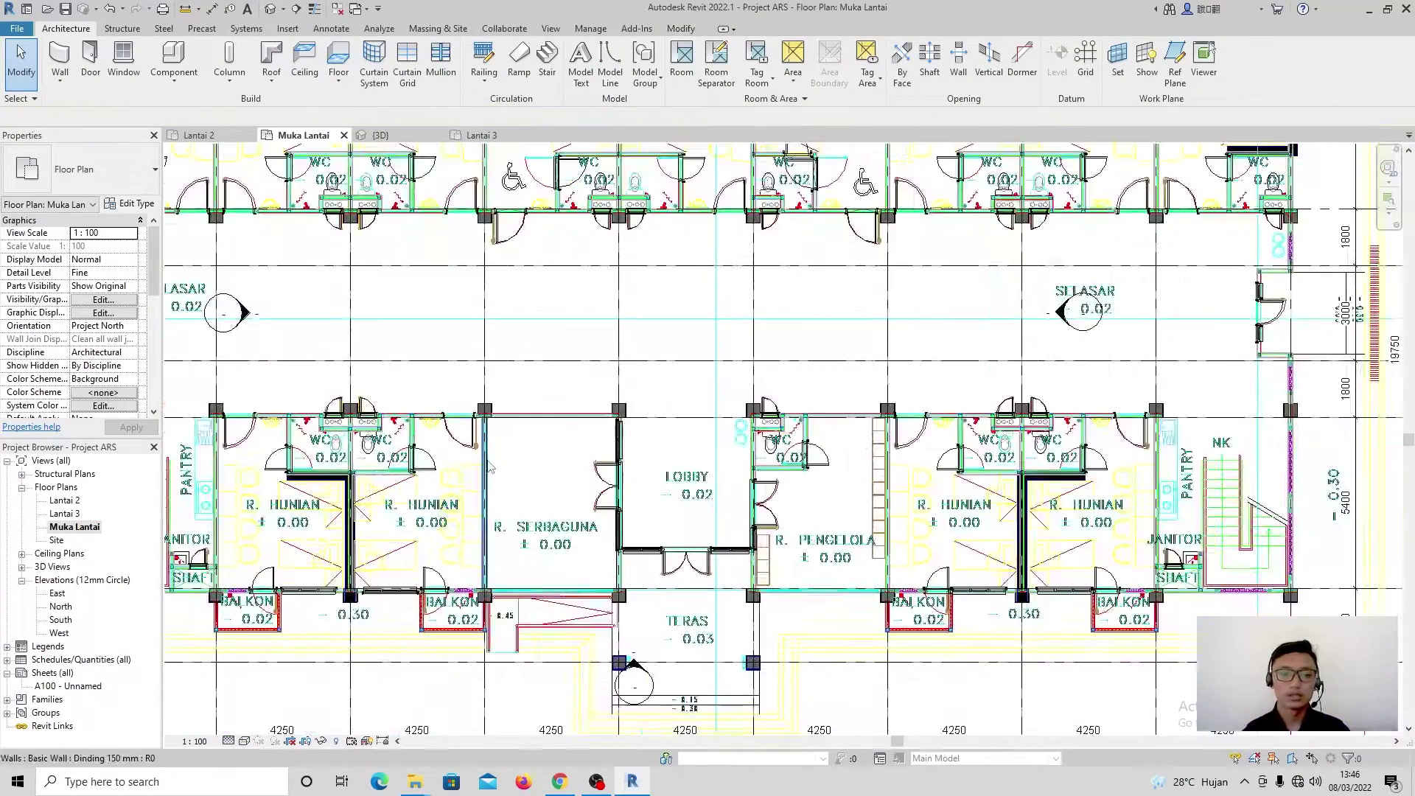
pyautogui.scroll(1, 487, 479)
pyautogui.scroll(2, 483, 442)
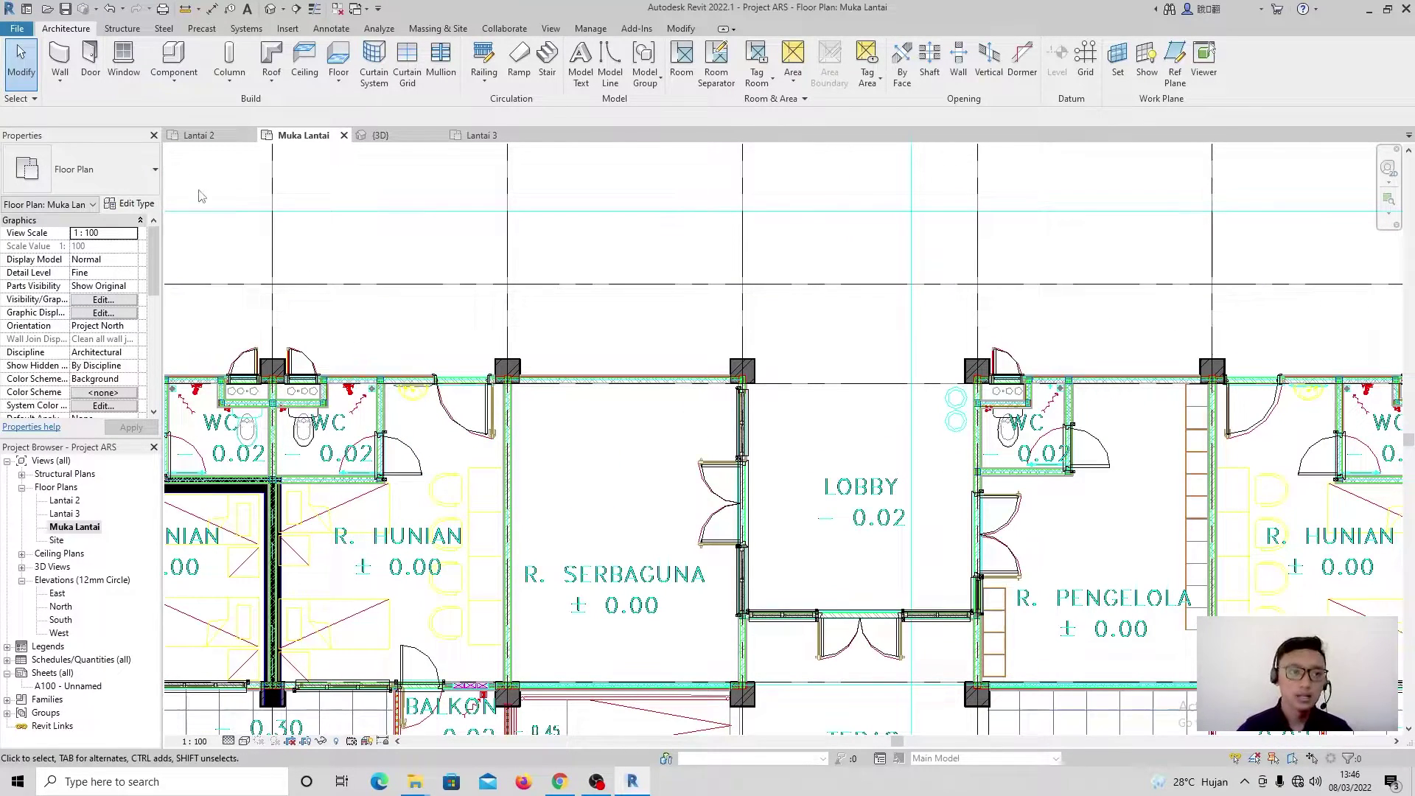
# Step: Start a new architectural floor with Pick Lines and pick the wall shared with R. Serbaguna and the upper wall of the adjacent R. Hunian
pyautogui.click(338, 76)
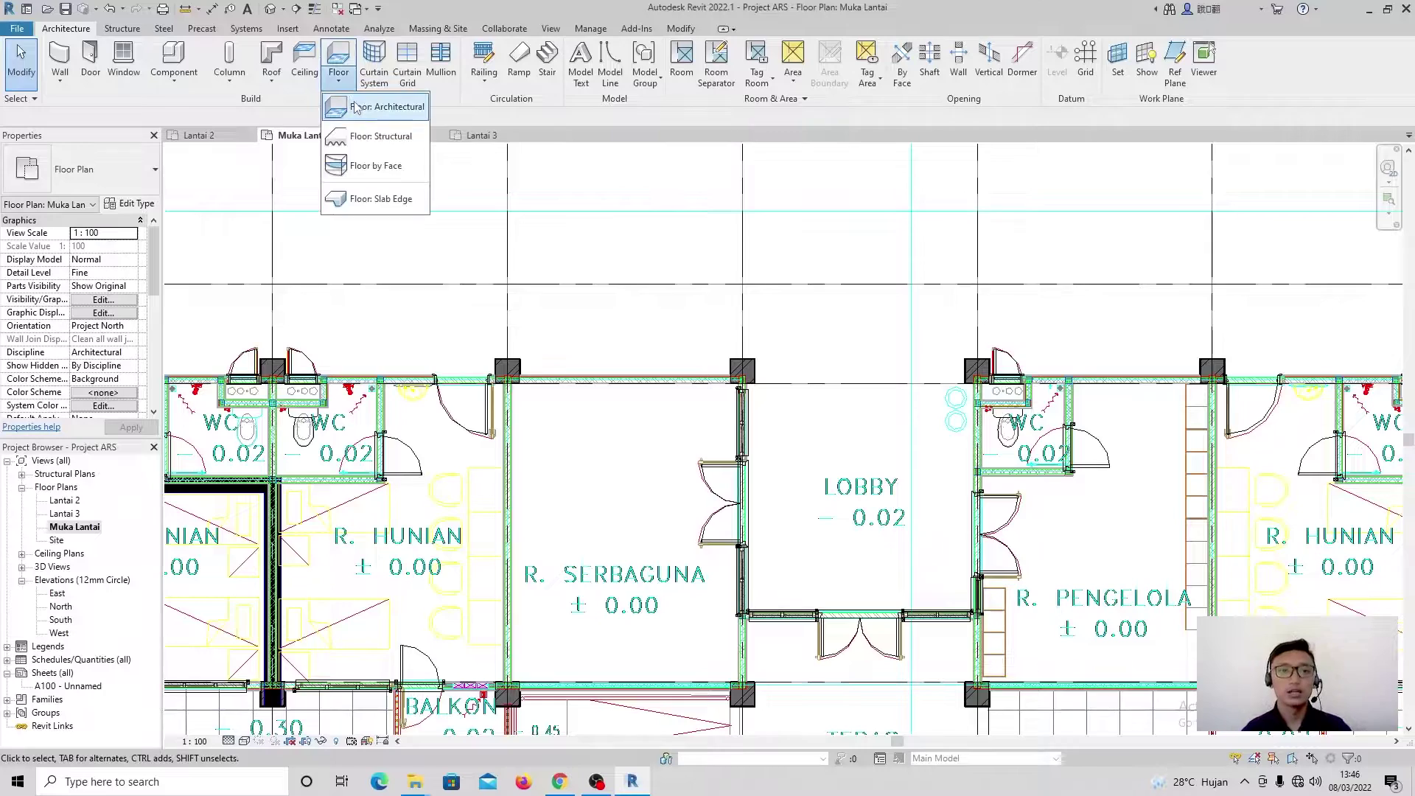
pyautogui.click(368, 104)
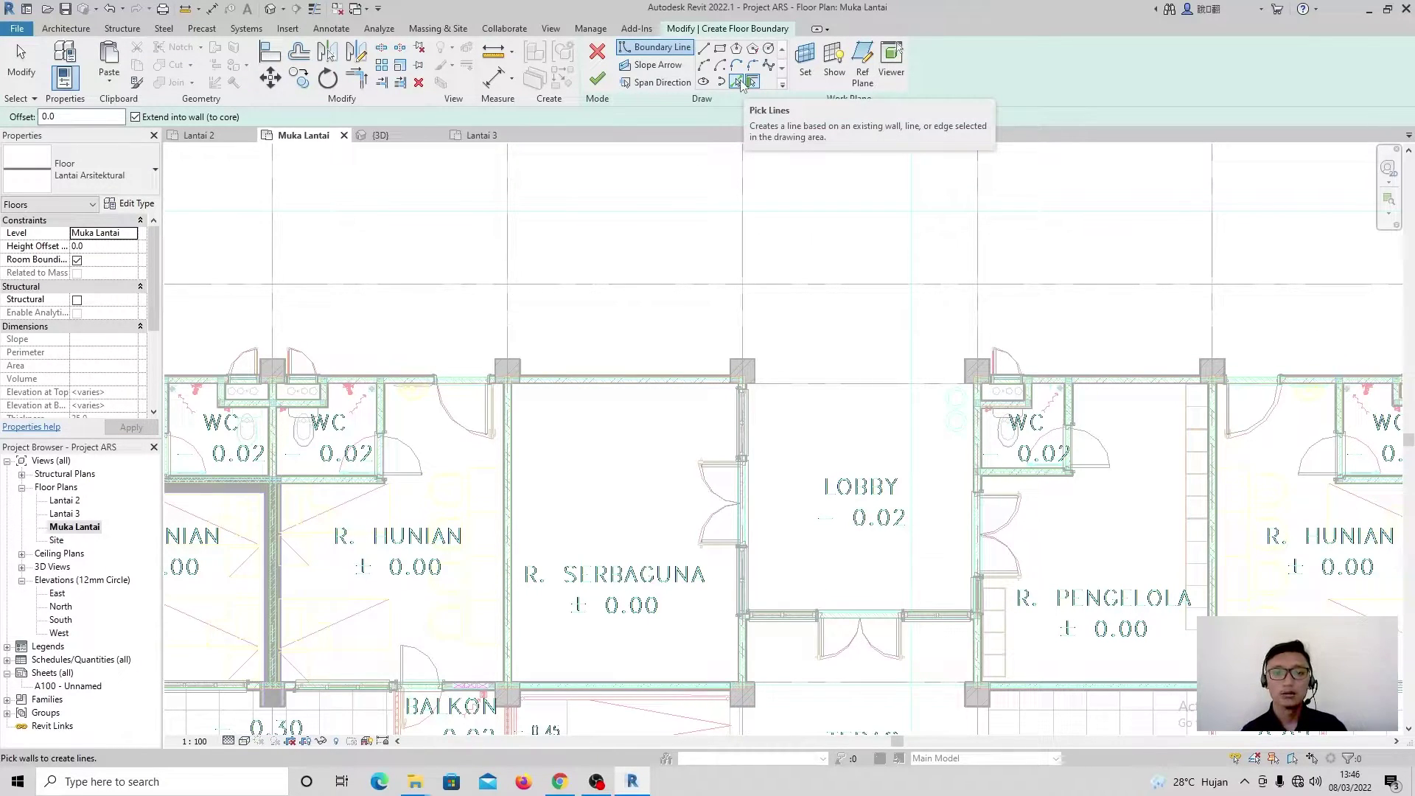
pyautogui.click(738, 82)
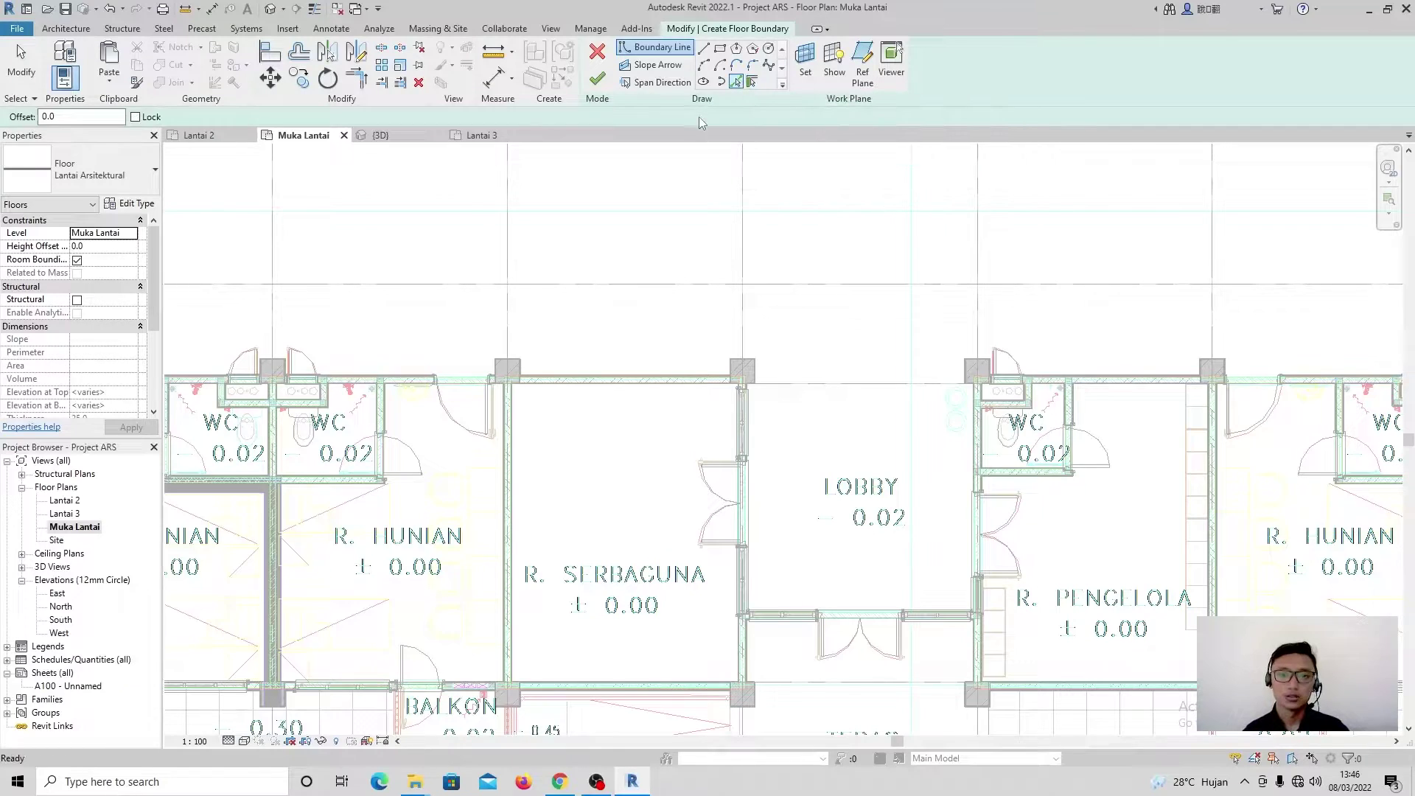
pyautogui.scroll(3, 516, 398)
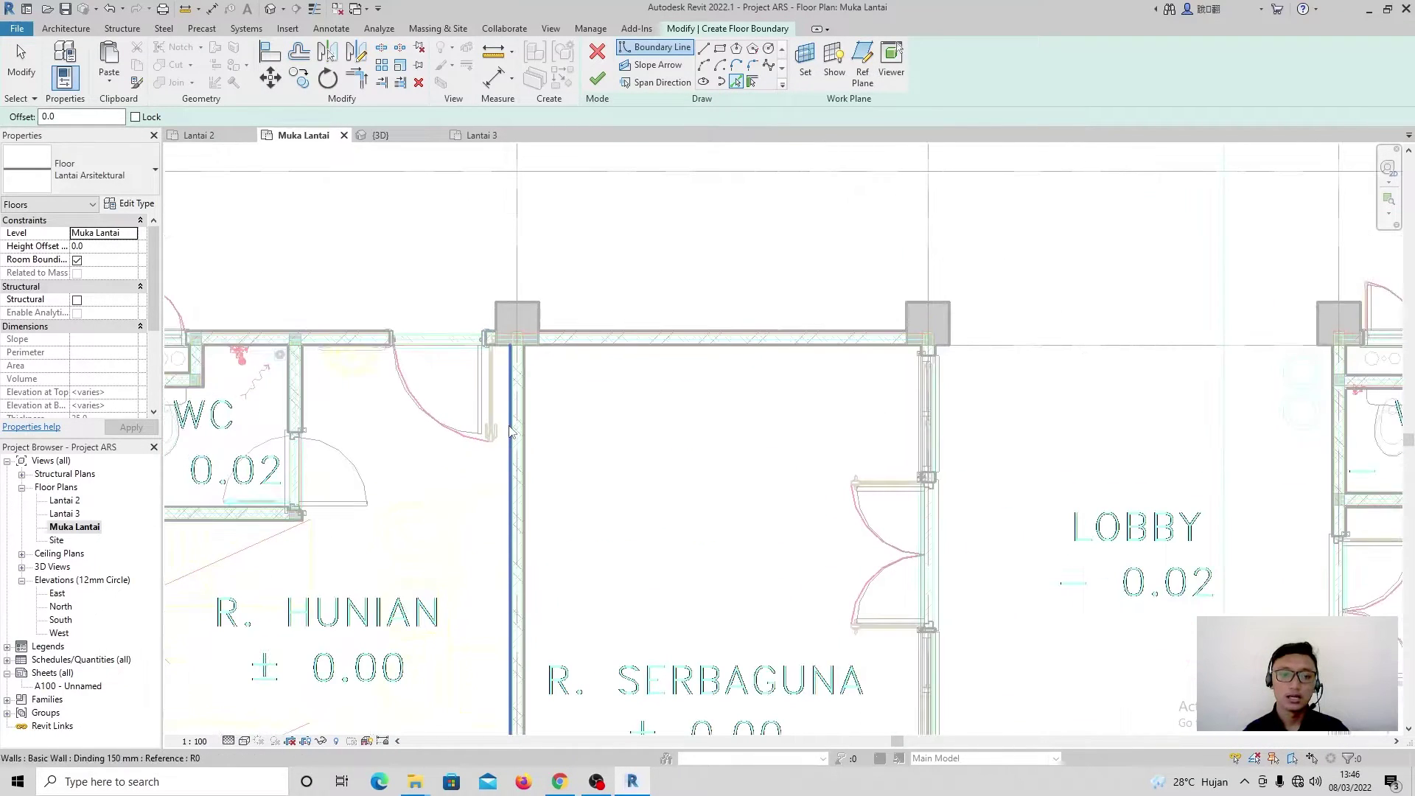
pyautogui.scroll(-2, 518, 379)
pyautogui.scroll(2, 519, 387)
pyautogui.click(518, 398)
pyautogui.scroll(3, 398, 331)
pyautogui.click(361, 293)
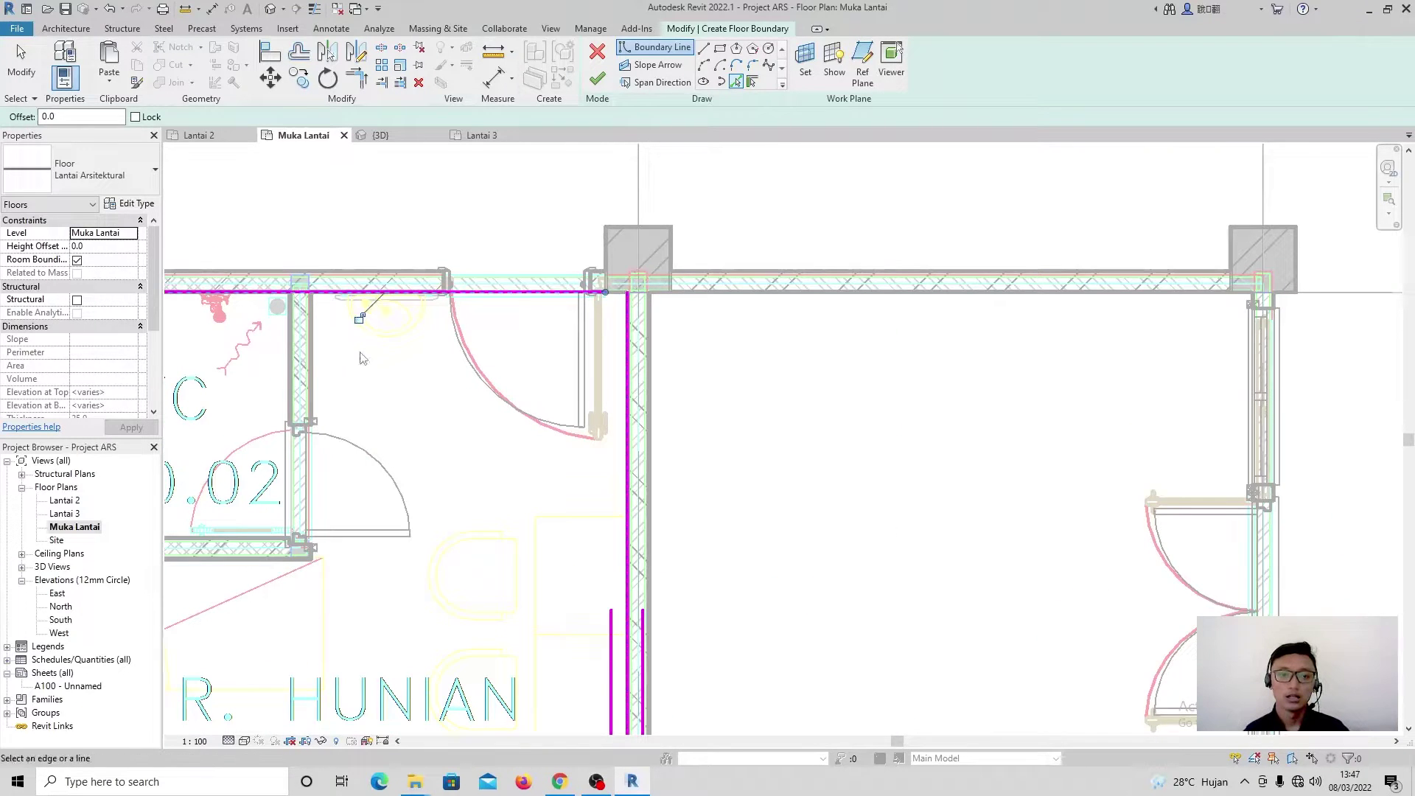
# Step: Pick boundary lines along the two WC wall faces that border R. Hunian
pyautogui.moveTo(360, 351); pyautogui.dragTo(459, 350, button='middle')
pyautogui.click(414, 367)
pyautogui.scroll(-1, 421, 421)
pyautogui.moveTo(400, 476); pyautogui.dragTo(524, 463, button='middle')
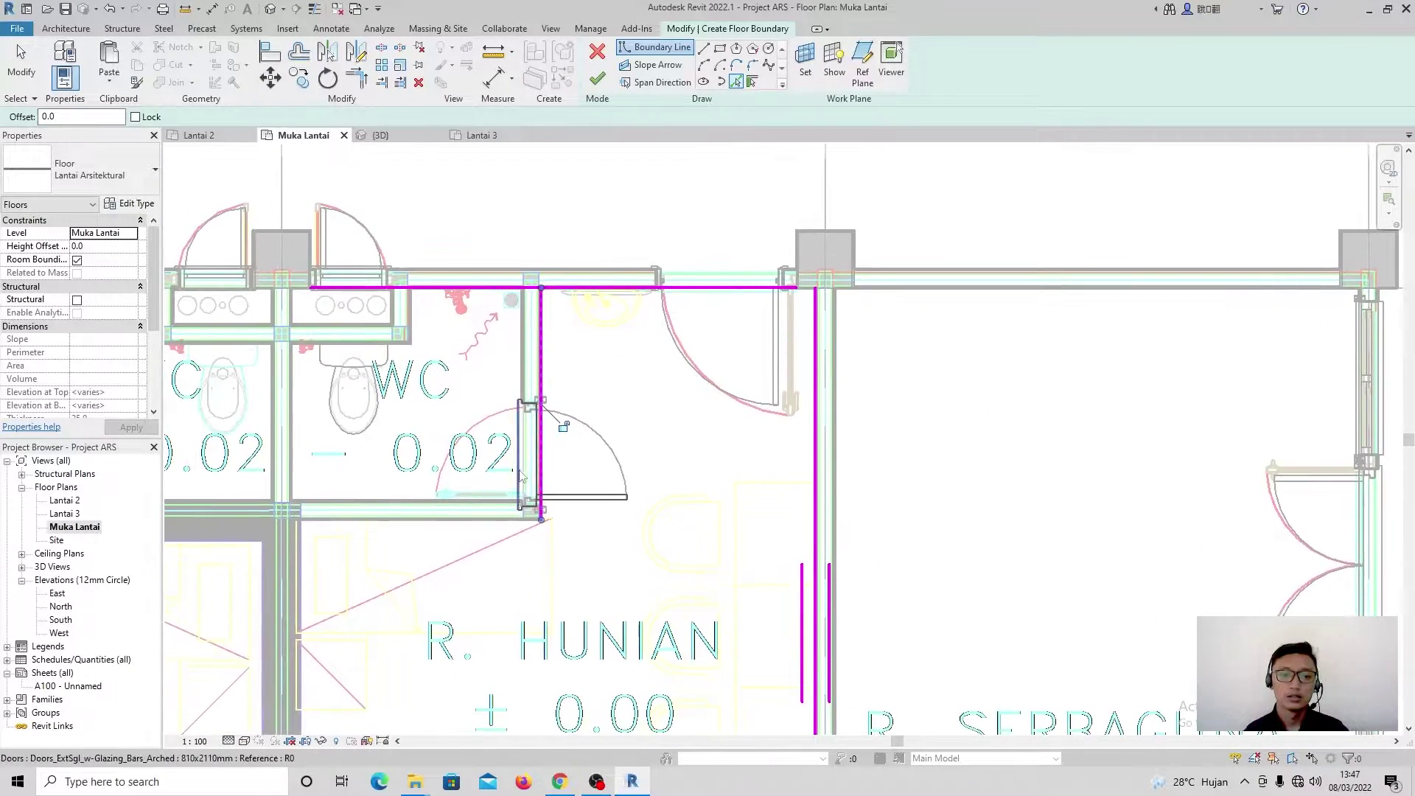
pyautogui.click(514, 518)
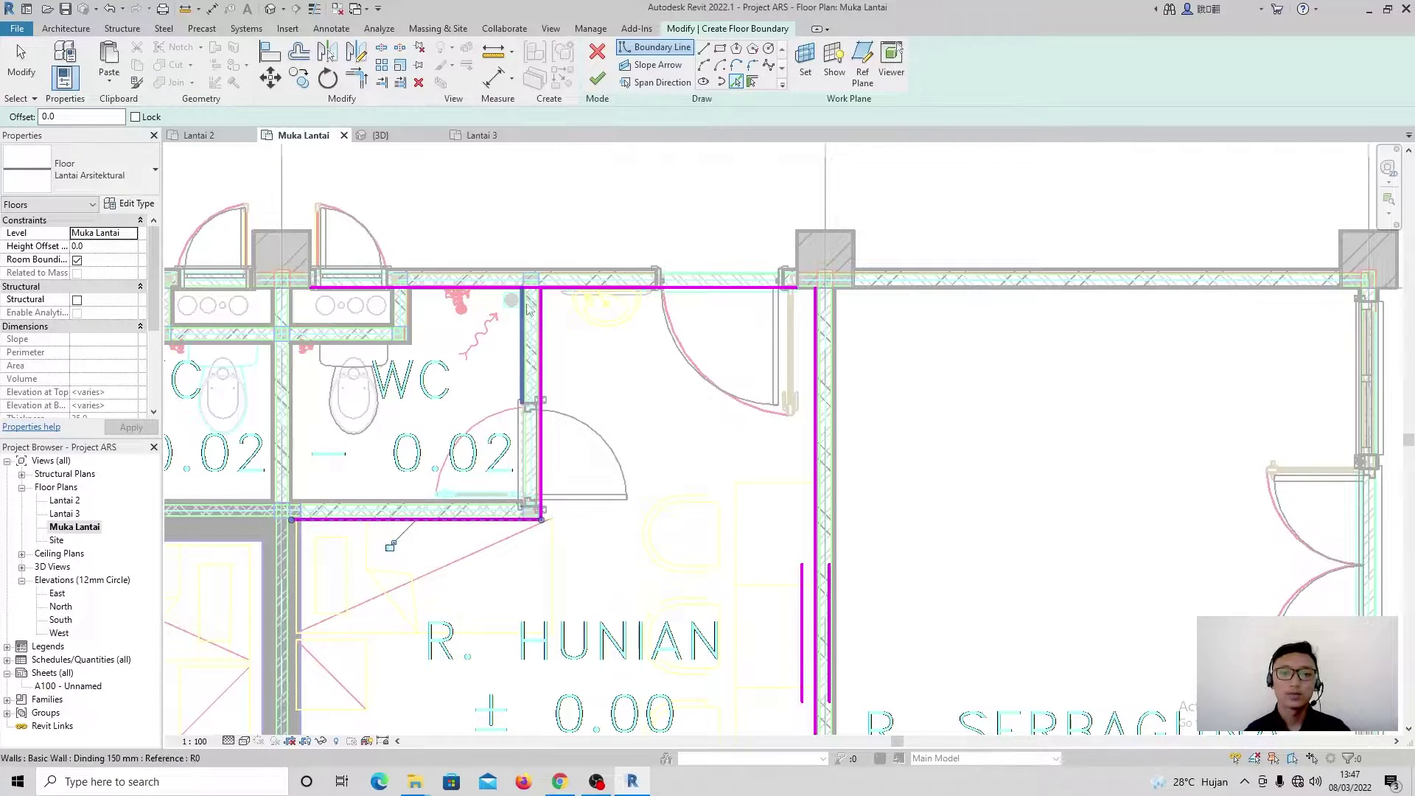
# Step: Pick boundary lines along the wall between the two R. Hunian rooms and along the balcony-side wall
pyautogui.moveTo(347, 610); pyautogui.dragTo(346, 433, button='middle')
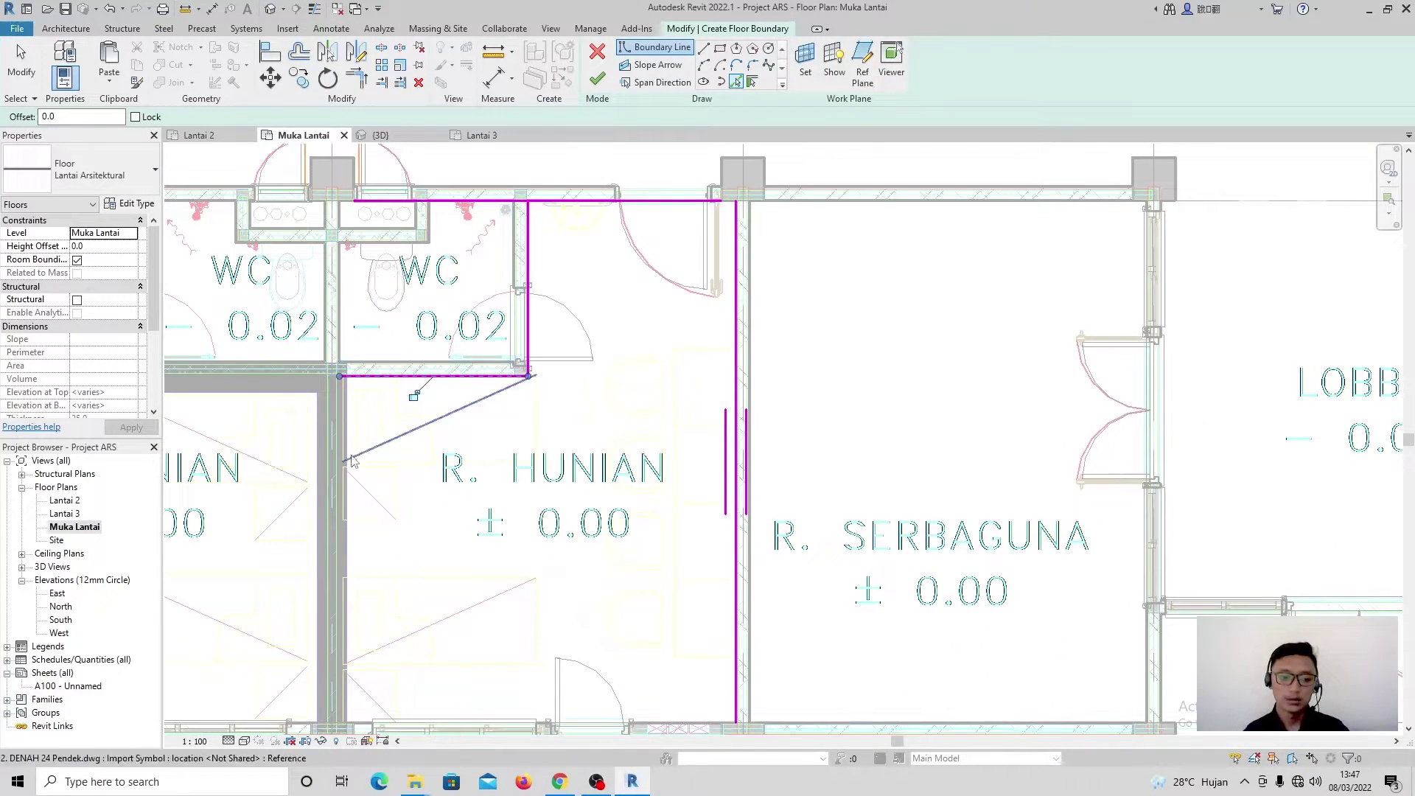
pyautogui.scroll(3, 346, 434)
pyautogui.scroll(-2, 395, 363)
pyautogui.scroll(2, 496, 584)
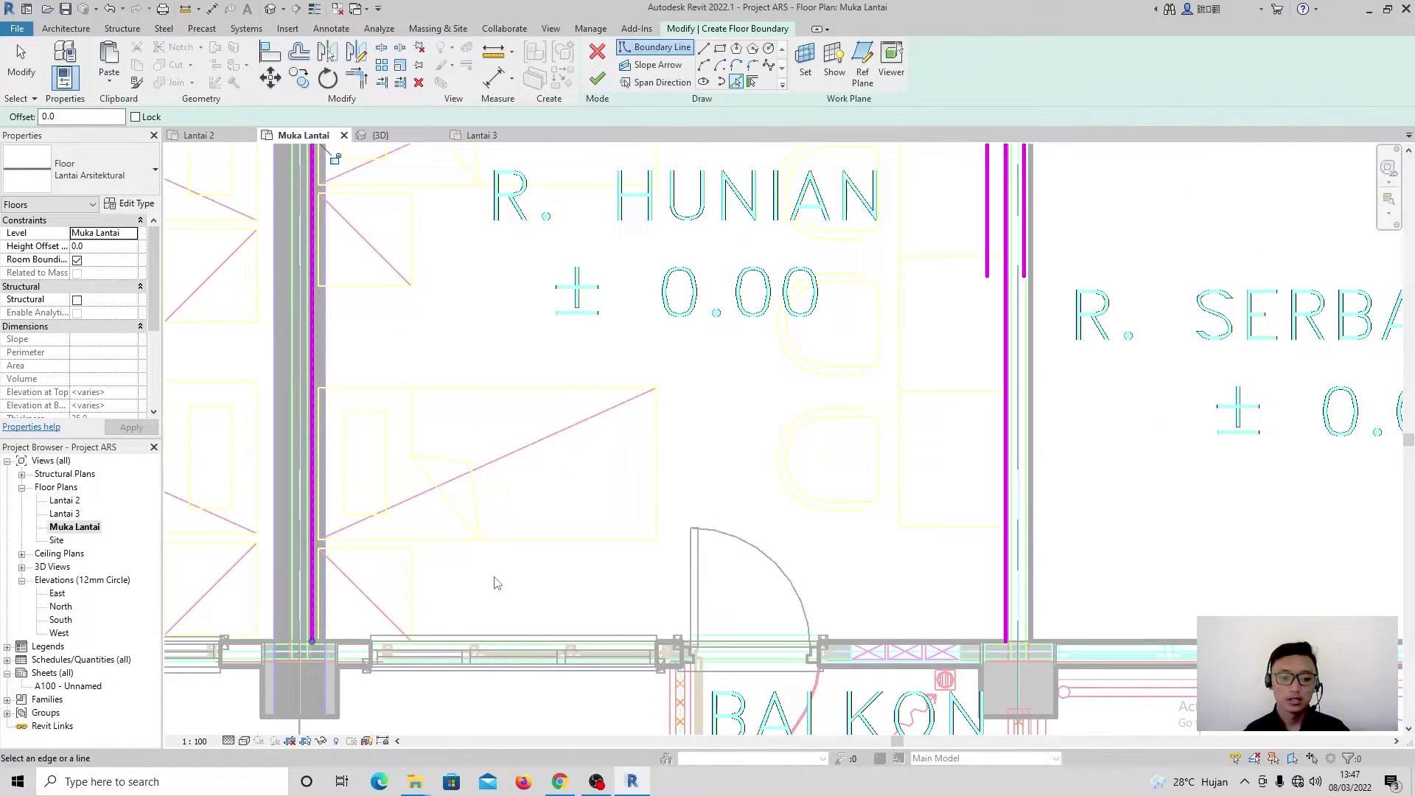
pyautogui.click(351, 647)
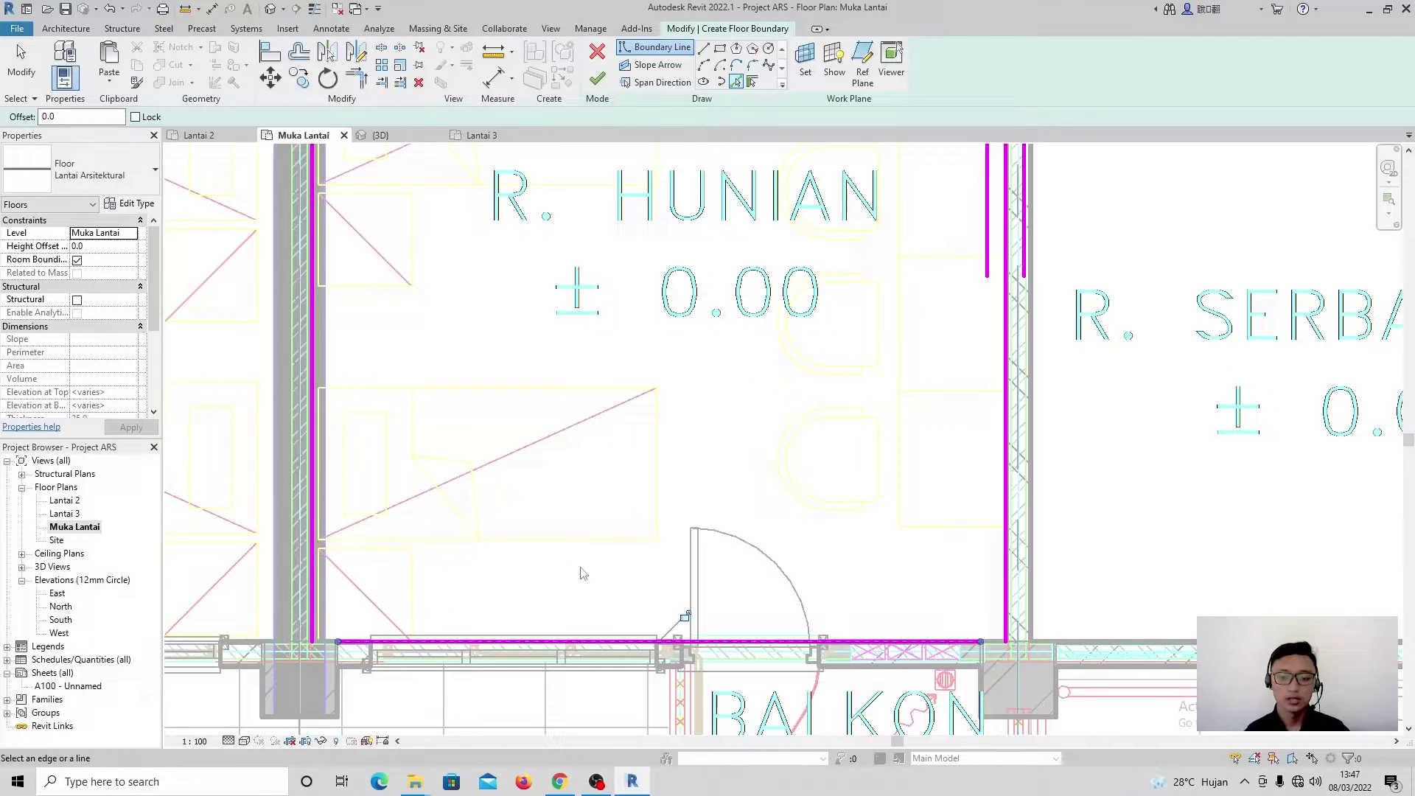
pyautogui.scroll(-3, 578, 572)
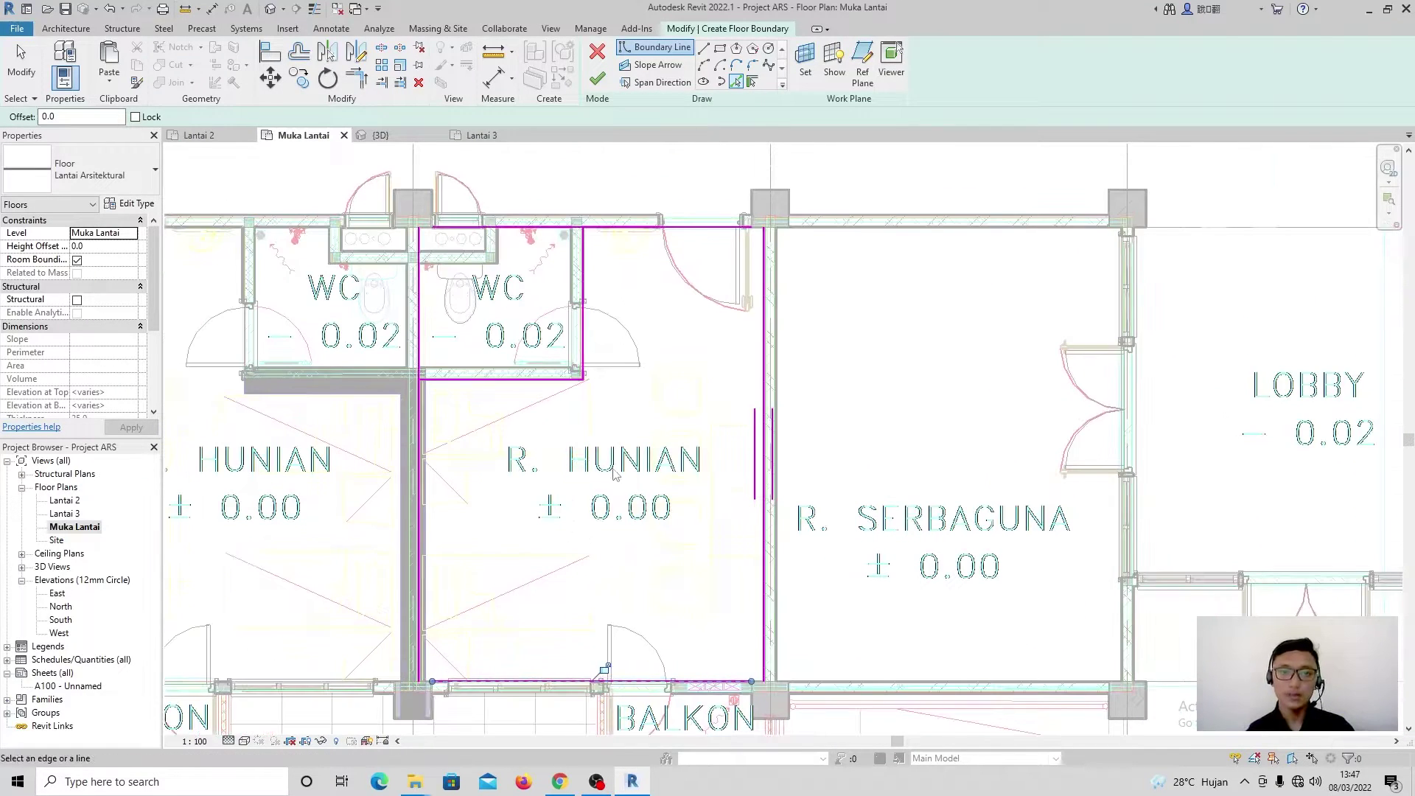
# Step: Trim the picked lines to corners to form a closed loop around R. Hunian without the WC, and finish the floor
pyautogui.click(360, 79)
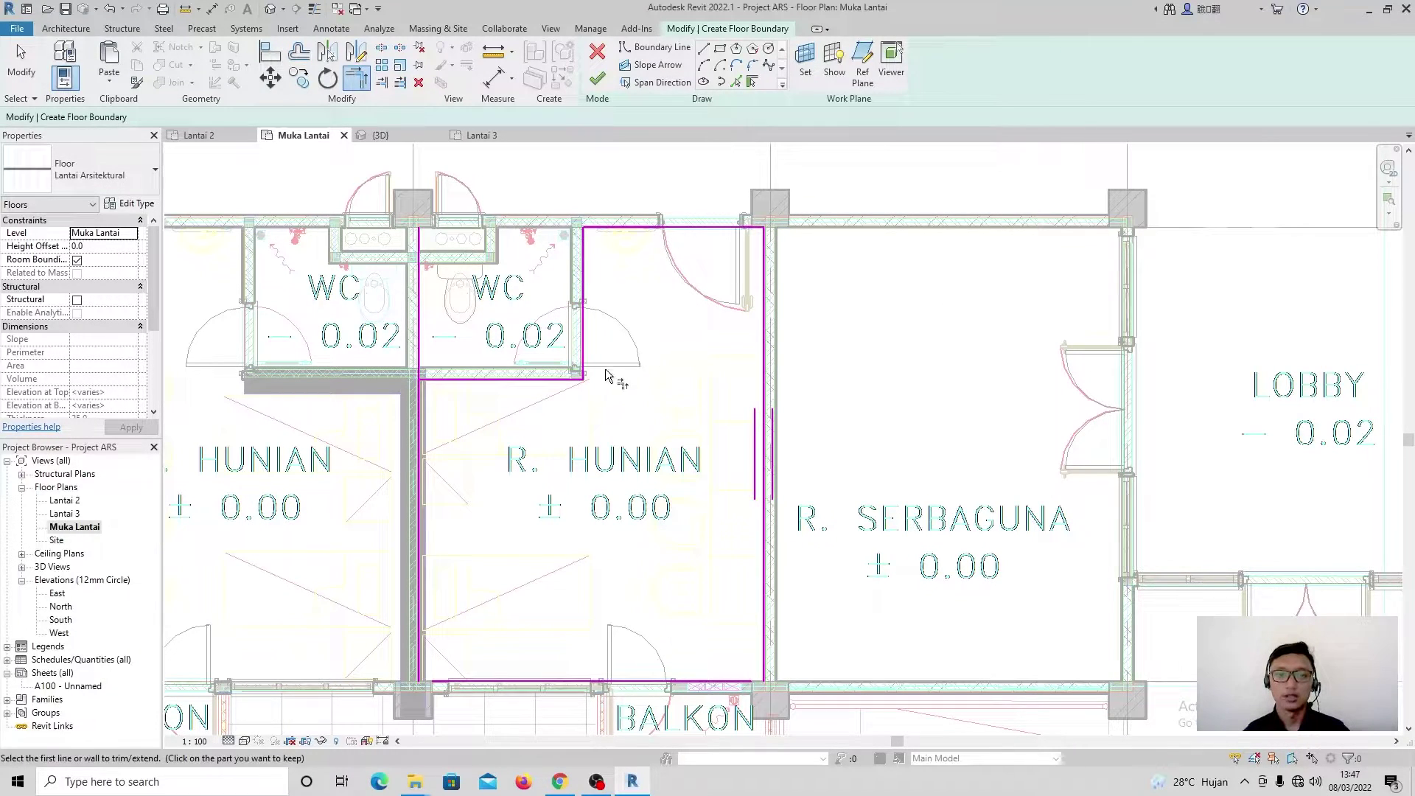
pyautogui.click(479, 381)
pyautogui.click(420, 394)
pyautogui.scroll(-1, 608, 427)
pyautogui.moveTo(607, 427); pyautogui.dragTo(593, 350, button='middle')
pyautogui.click(430, 482)
pyautogui.click(497, 571)
pyautogui.click(678, 572)
pyautogui.click(729, 561)
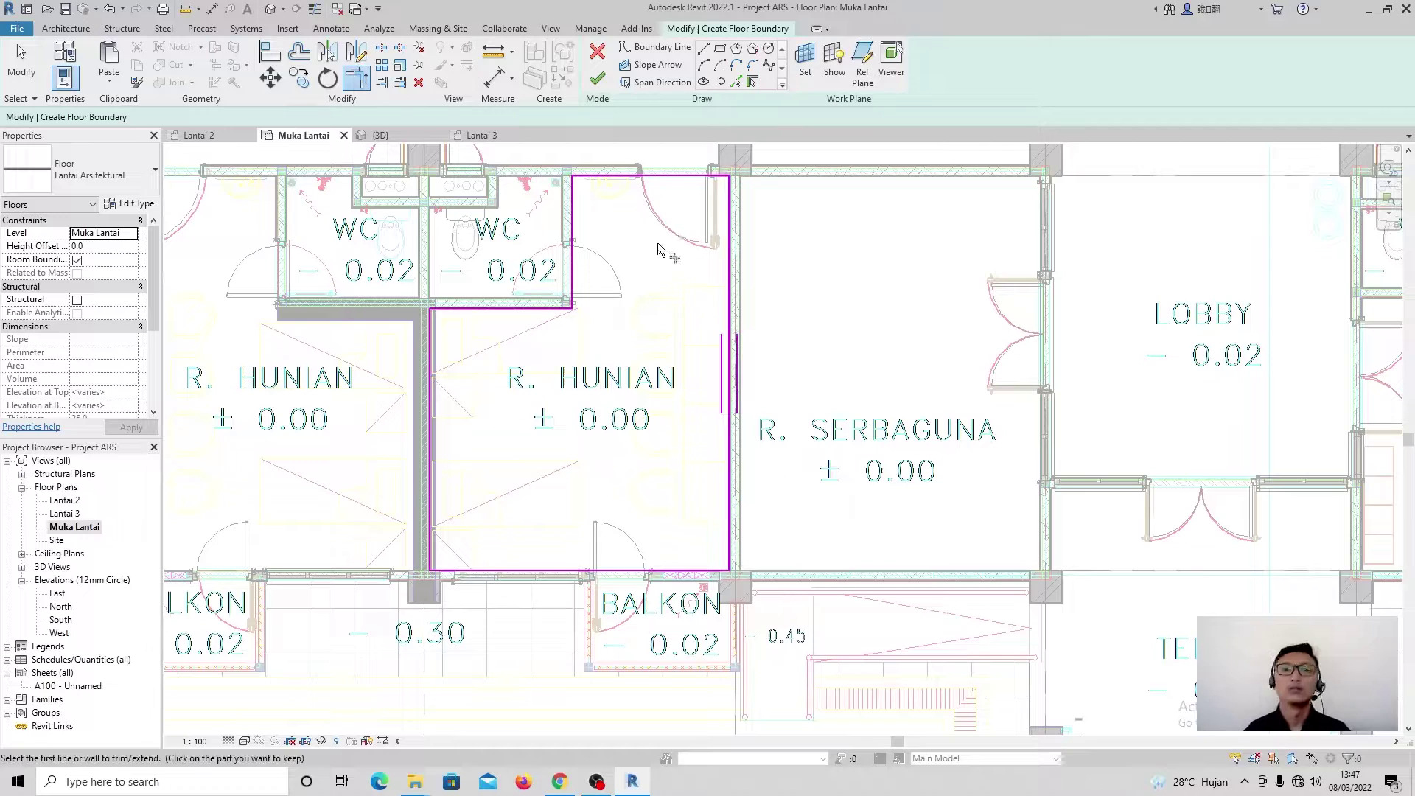
pyautogui.click(597, 83)
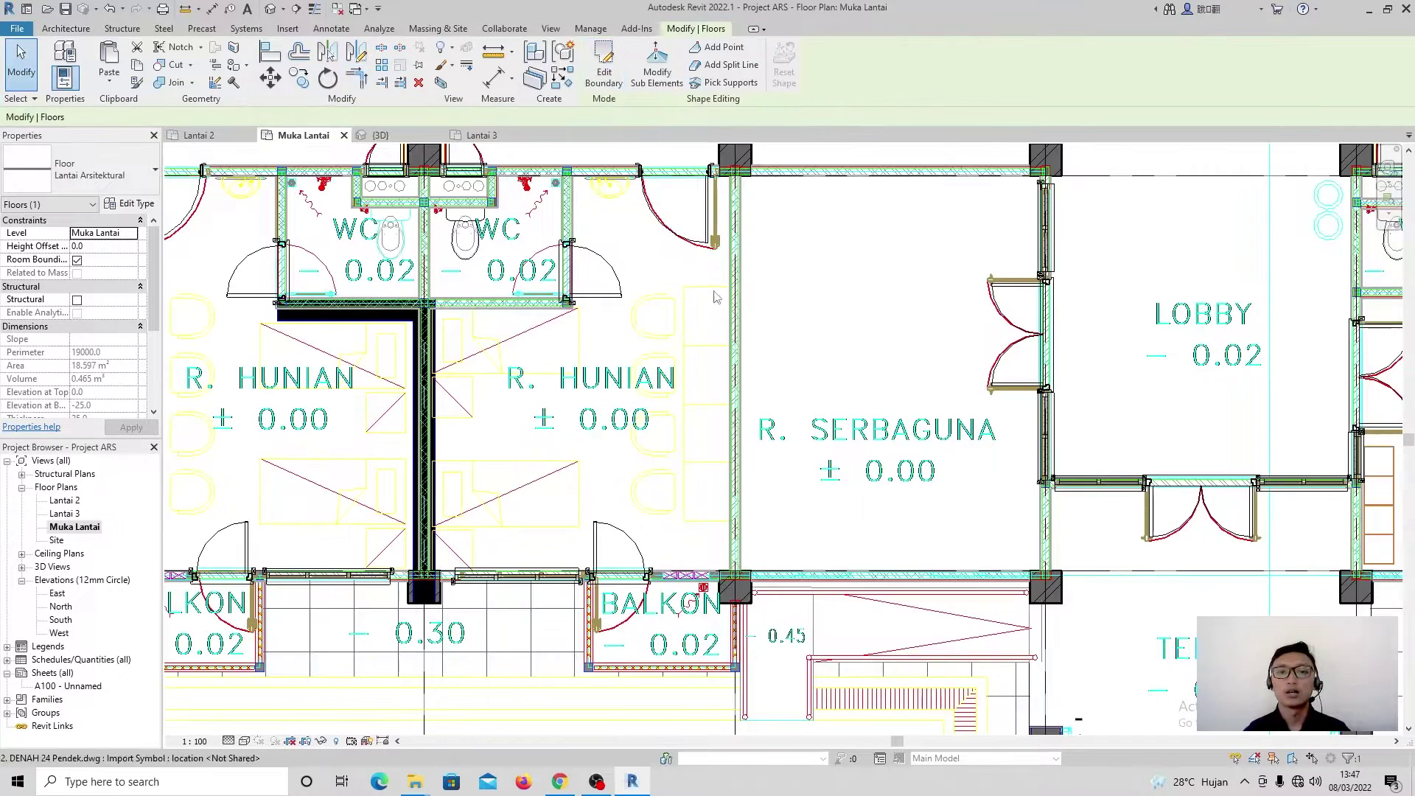
# Step: Examine the R. Hunian floor beside the R. Serbaguna floor in the 3D view from below
pyautogui.click(272, 11)
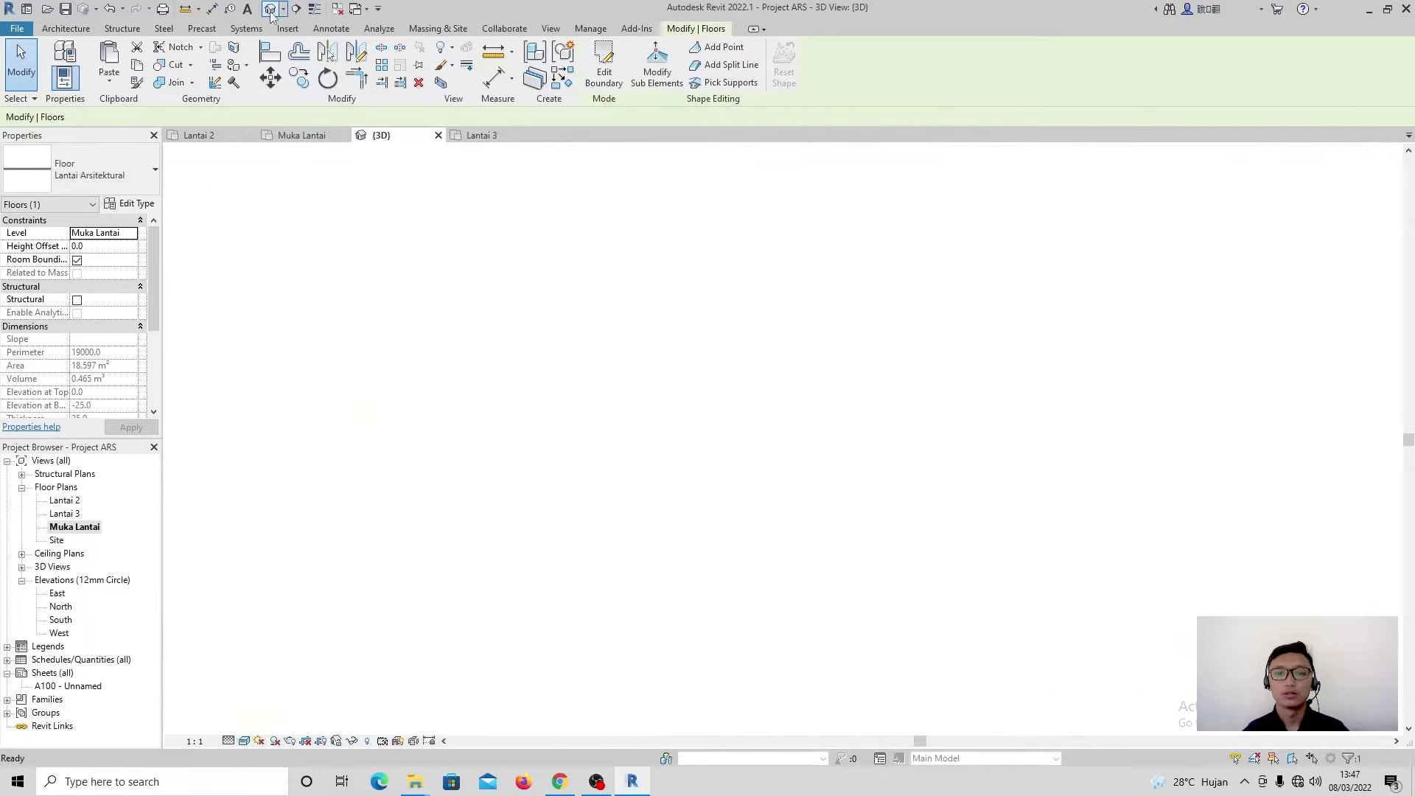
pyautogui.keyDown('shift'); pyautogui.moveTo(575, 382); pyautogui.dragTo(561, 280, button='middle'); pyautogui.keyUp('shift')
pyautogui.scroll(3, 638, 554)
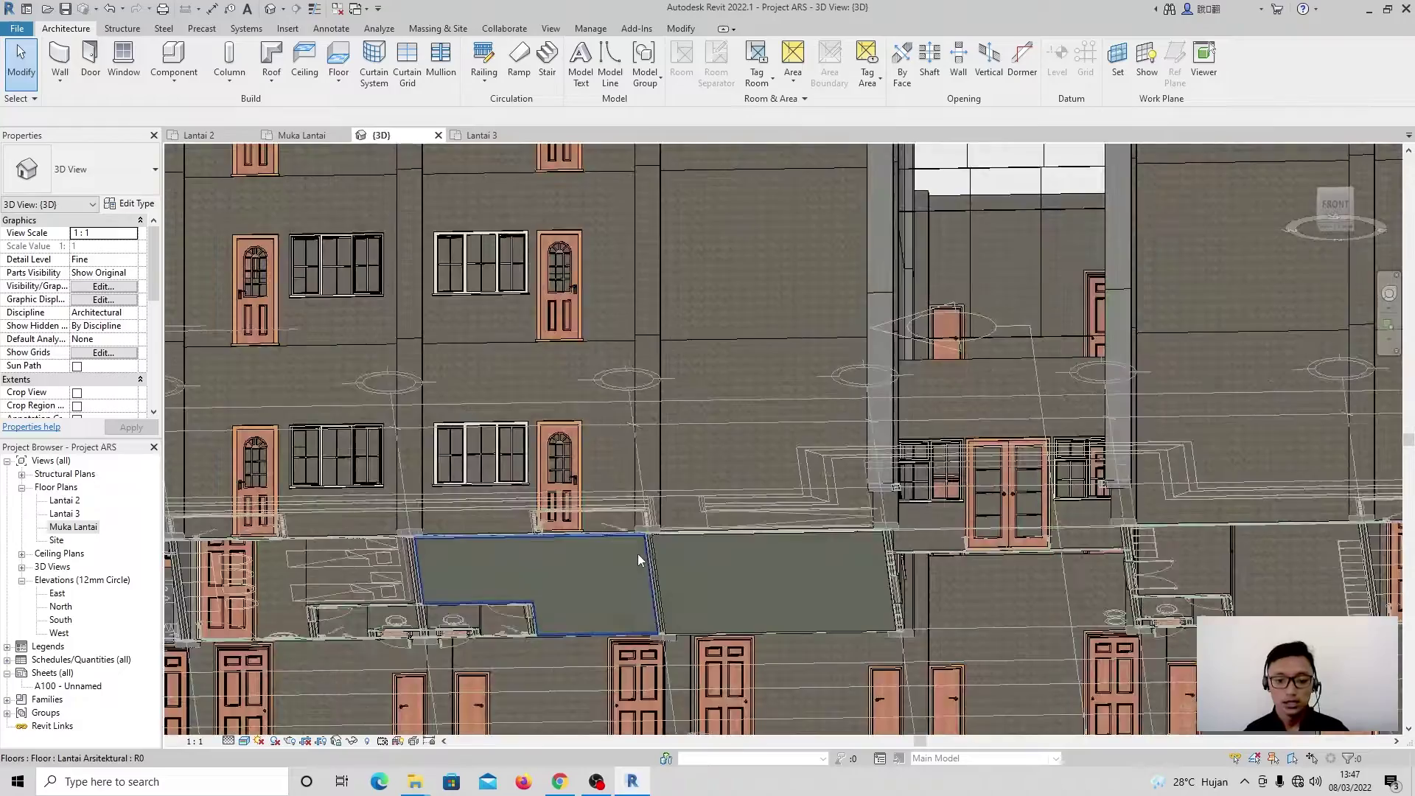
# Step: Check the selected R. Hunian floor in the 3D view and return to the Muka Lantai plan around the WCs
pyautogui.click(638, 555)
pyautogui.keyDown('shift'); pyautogui.moveTo(639, 554); pyautogui.dragTo(656, 507, button='middle'); pyautogui.keyUp('shift')
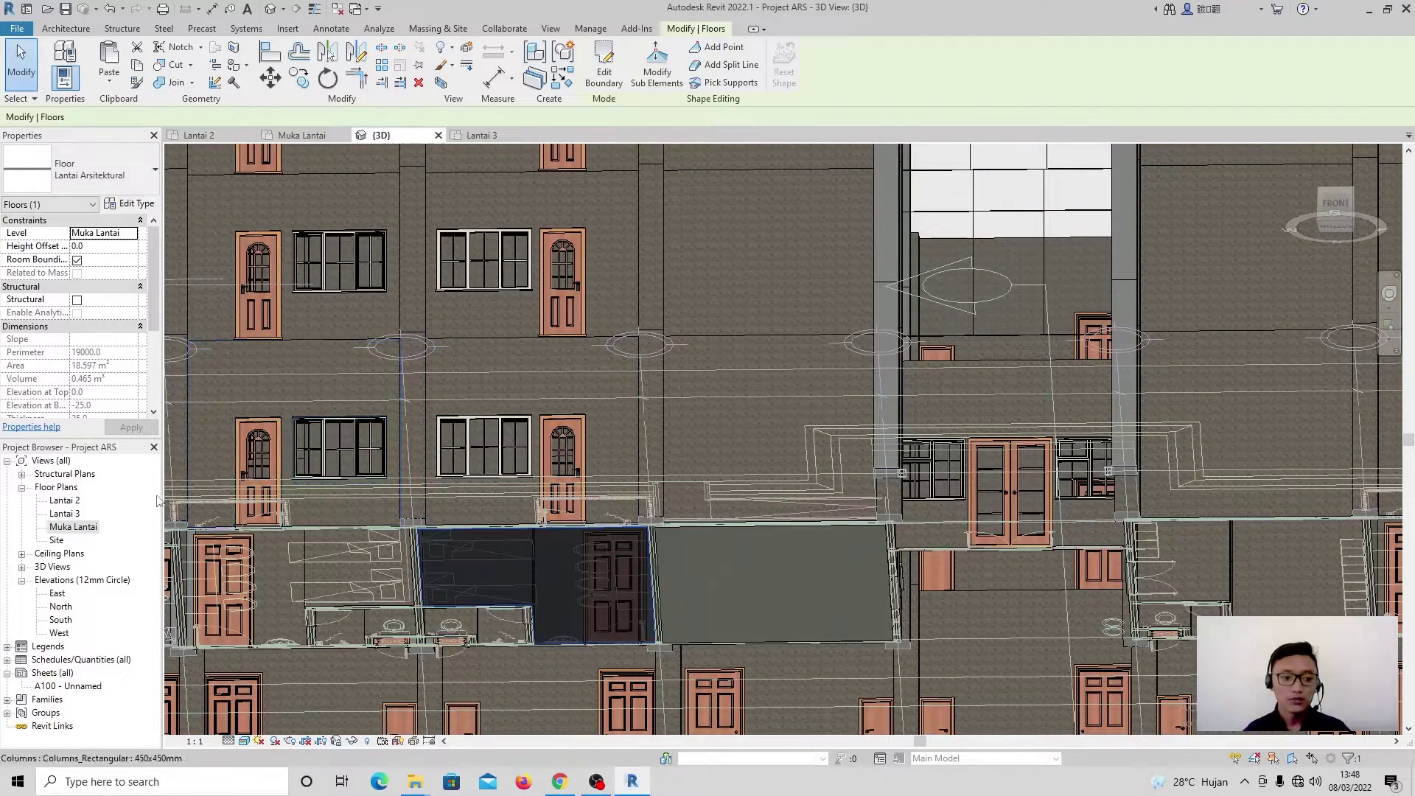
pyautogui.doubleClick(74, 526)
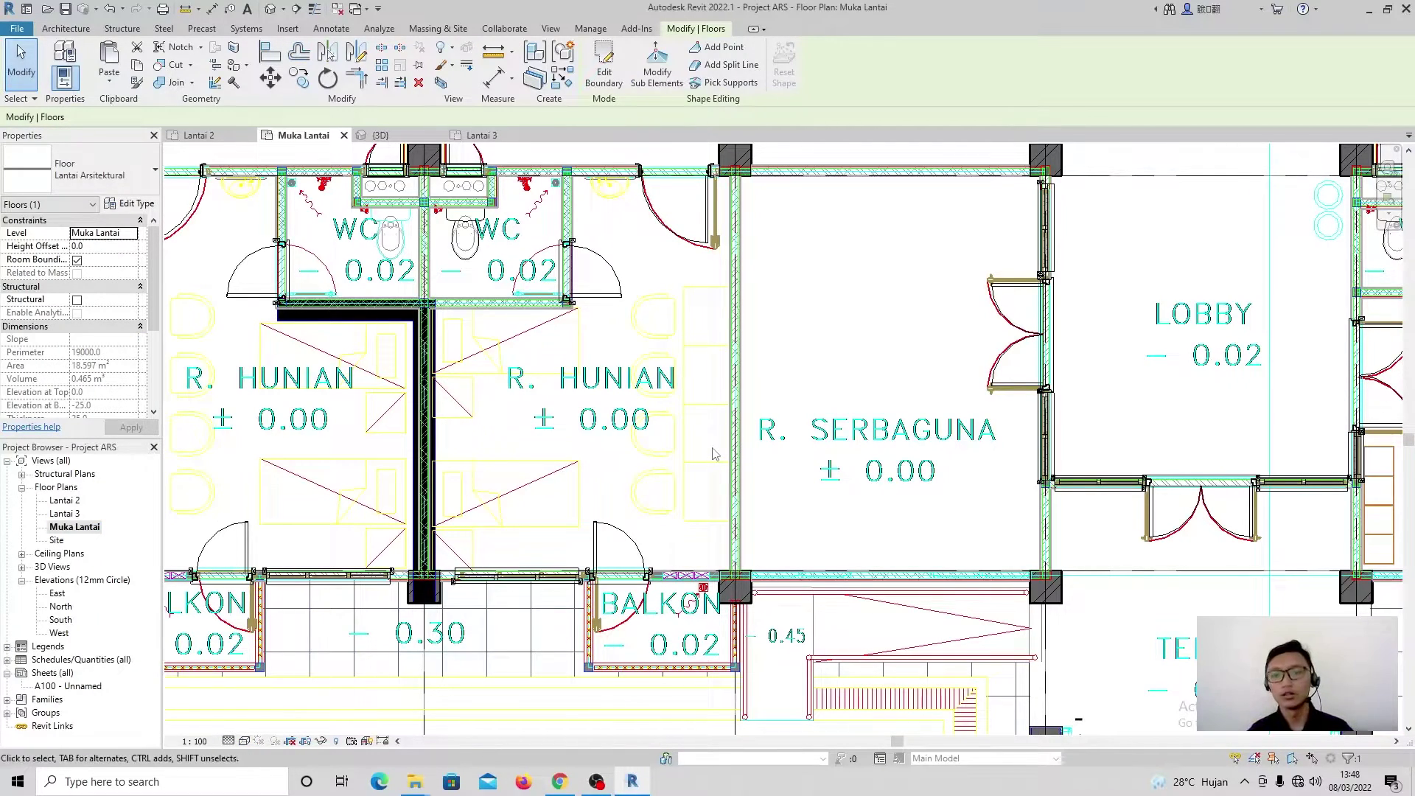
pyautogui.scroll(-1, 681, 417)
pyautogui.moveTo(639, 393); pyautogui.dragTo(668, 431, button='middle')
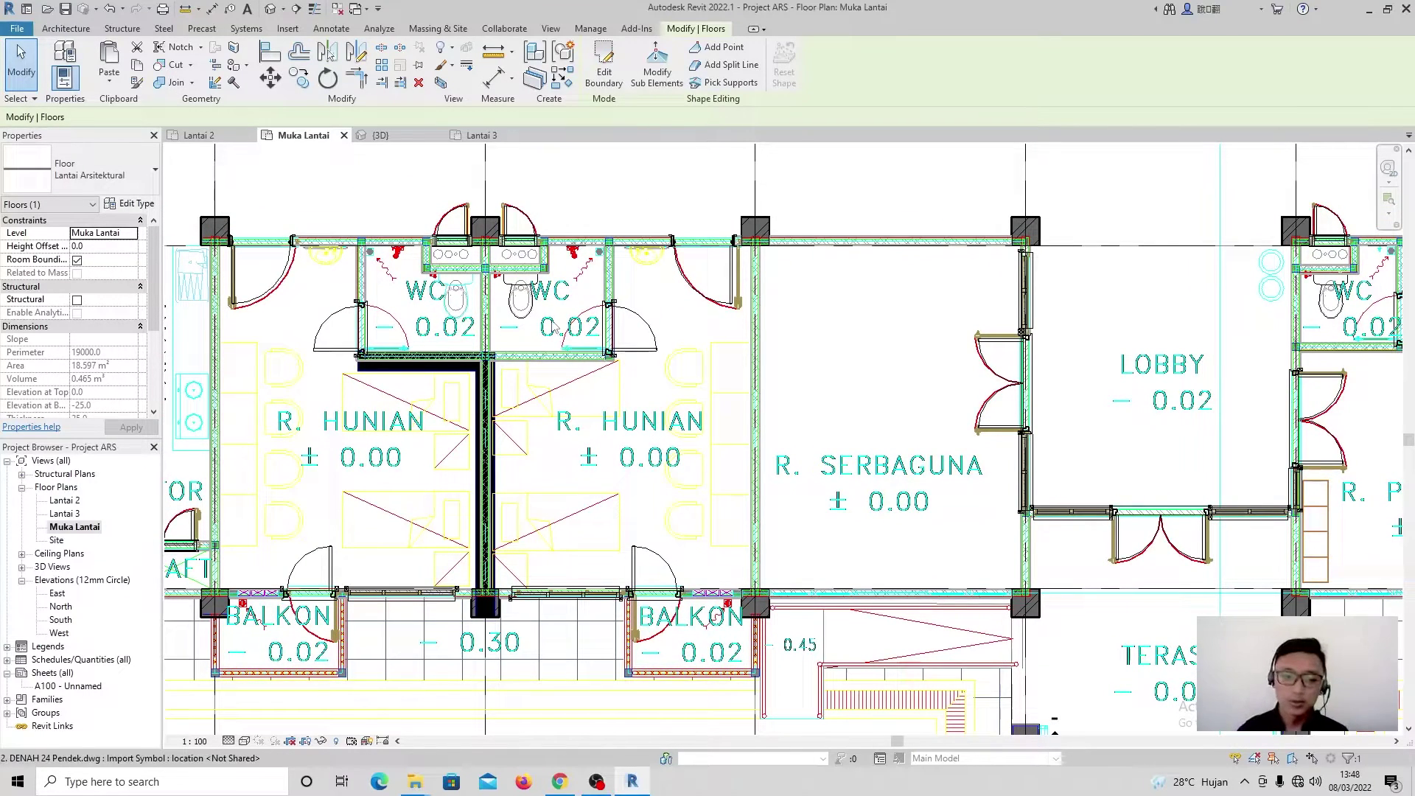
pyautogui.scroll(1, 555, 327)
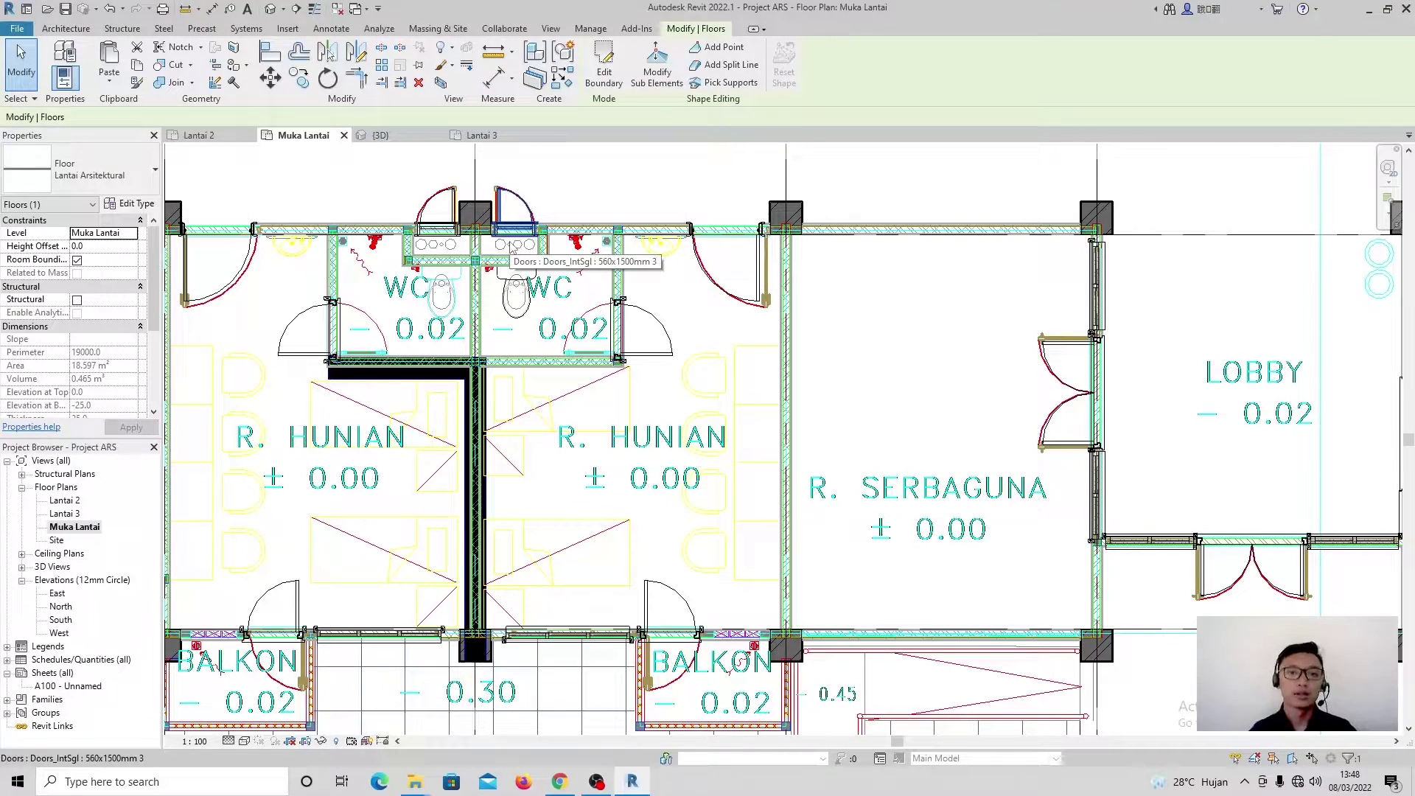
# Step: Start an architectural floor and draw a closed straight-line boundary along the inner wall faces of the WC nearest R. Serbaguna, around the shaft corner
pyautogui.click(65, 28)
pyautogui.click(338, 74)
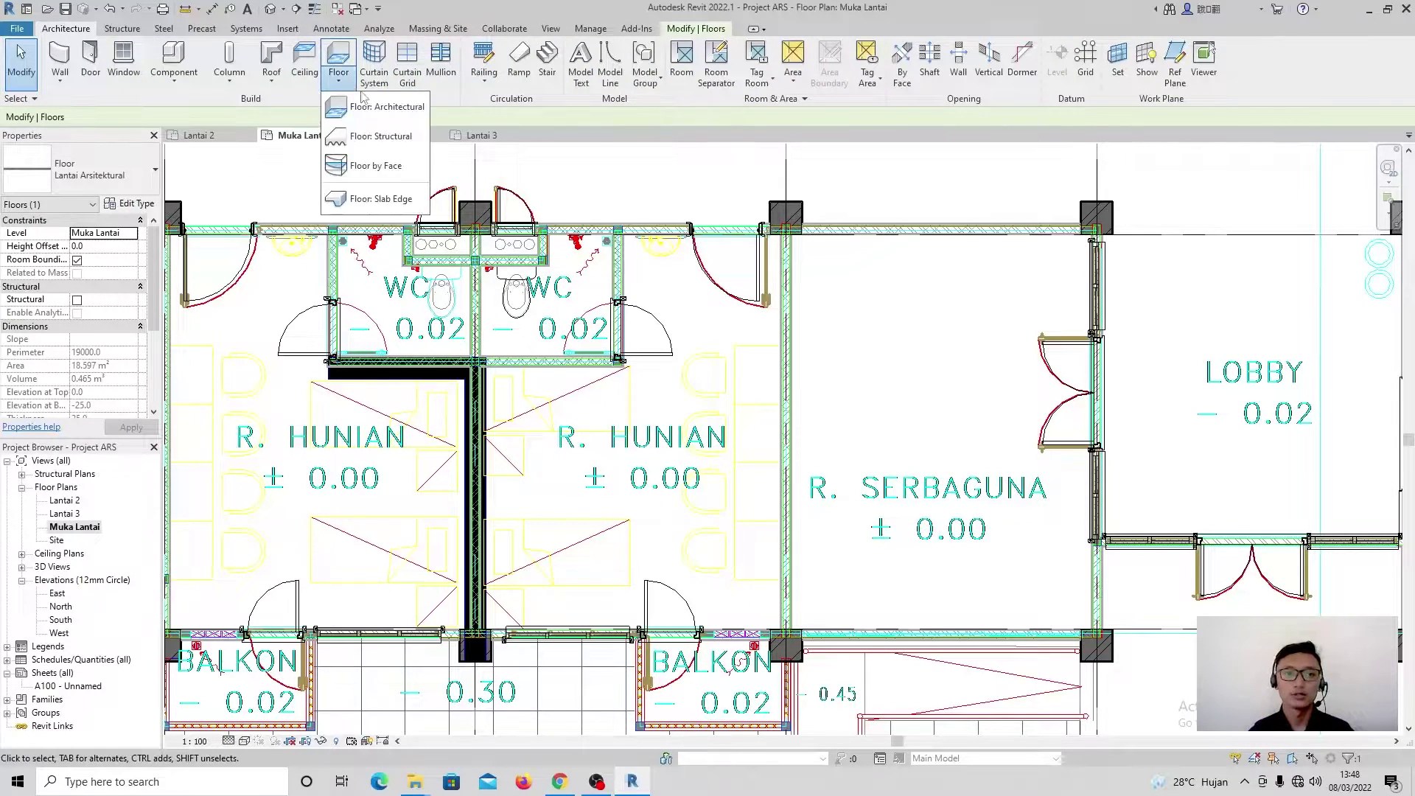
pyautogui.click(366, 112)
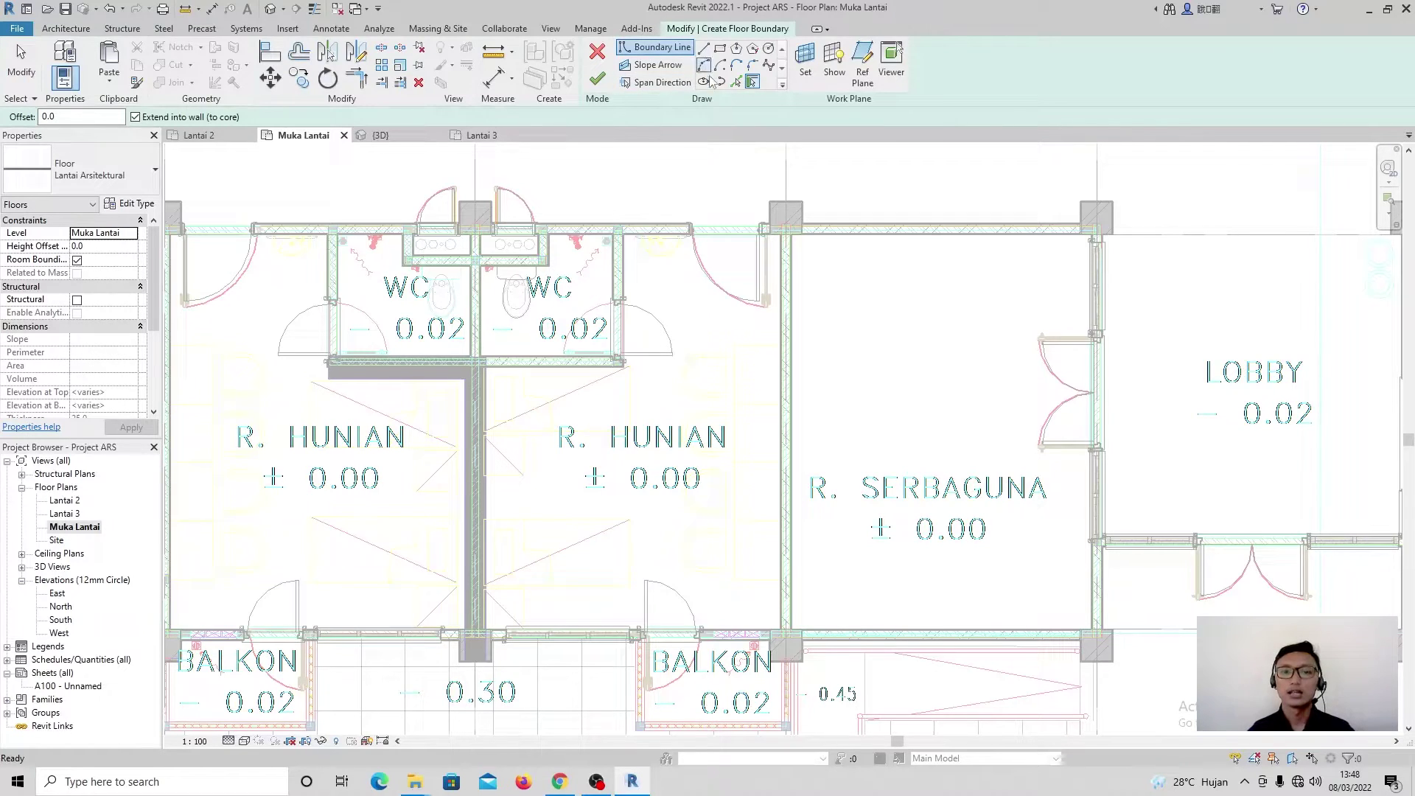
pyautogui.click(703, 49)
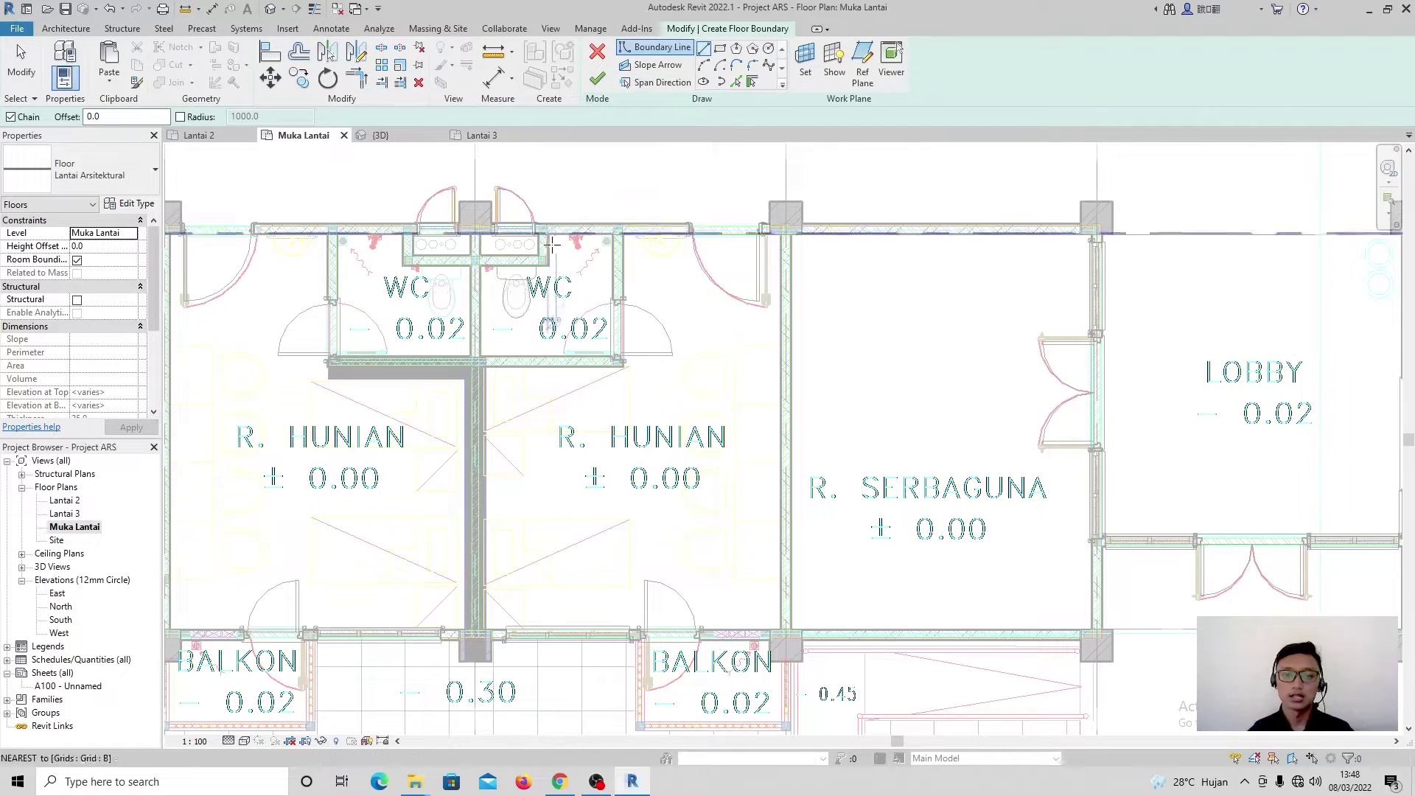
pyautogui.scroll(3, 551, 257)
pyautogui.scroll(2, 549, 254)
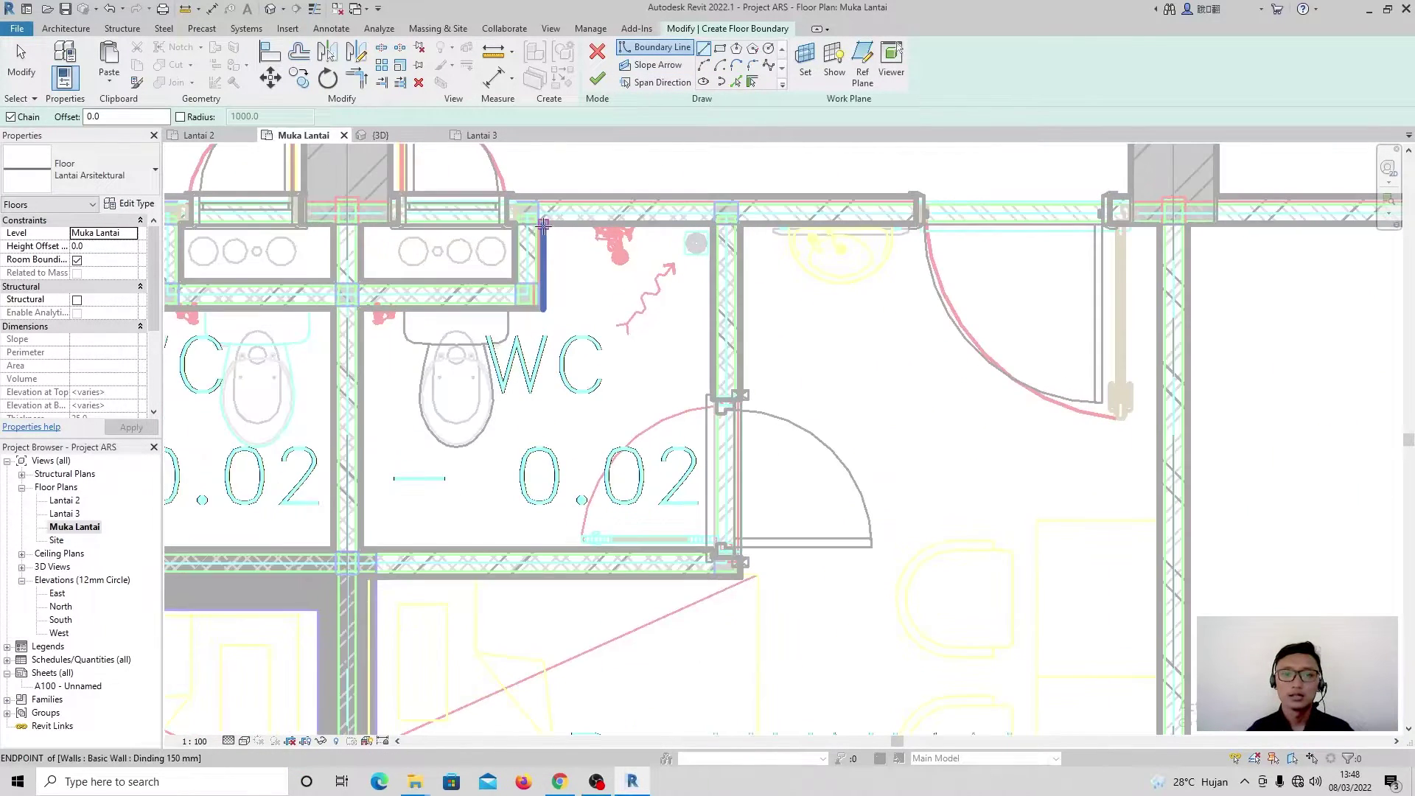
pyautogui.click(543, 223)
pyautogui.click(712, 223)
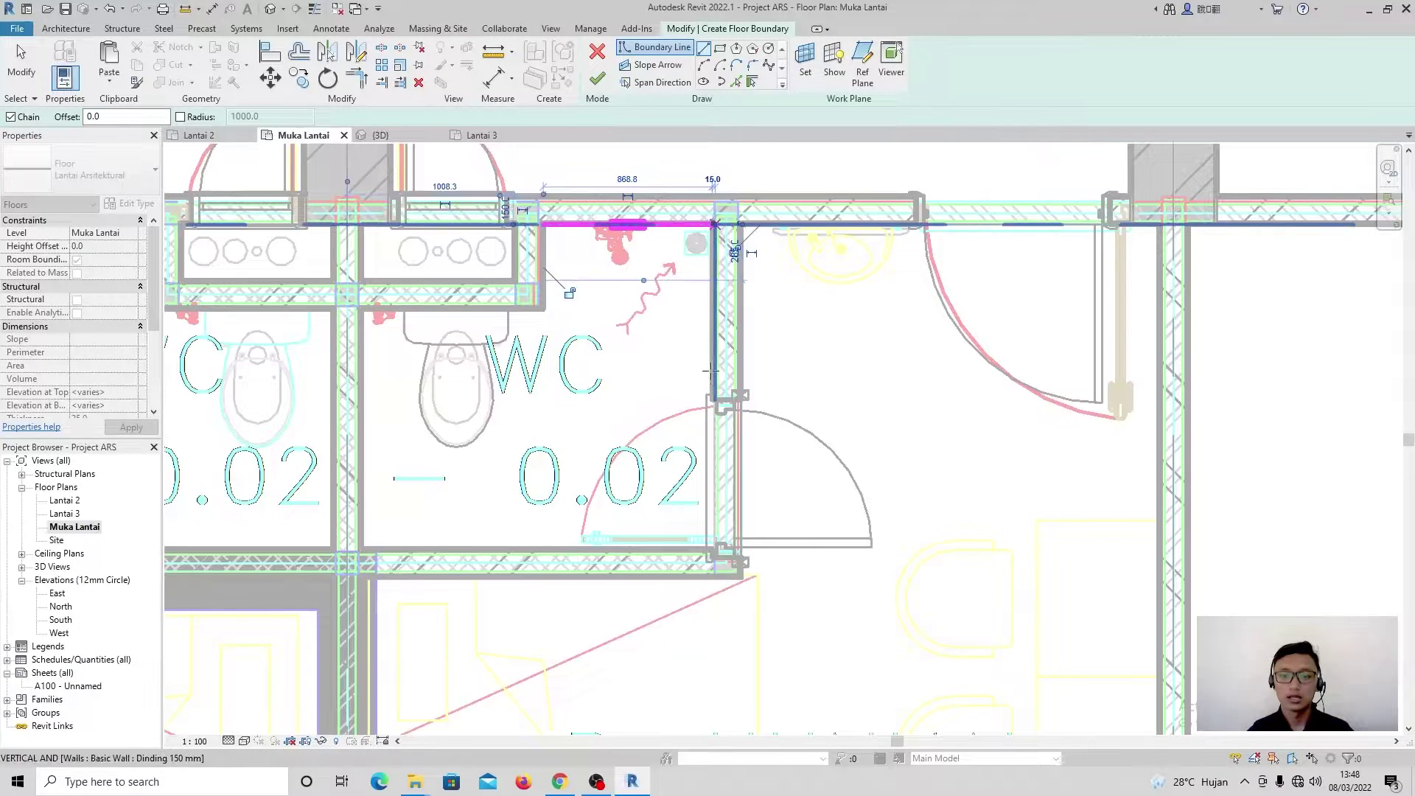
pyautogui.click(712, 549)
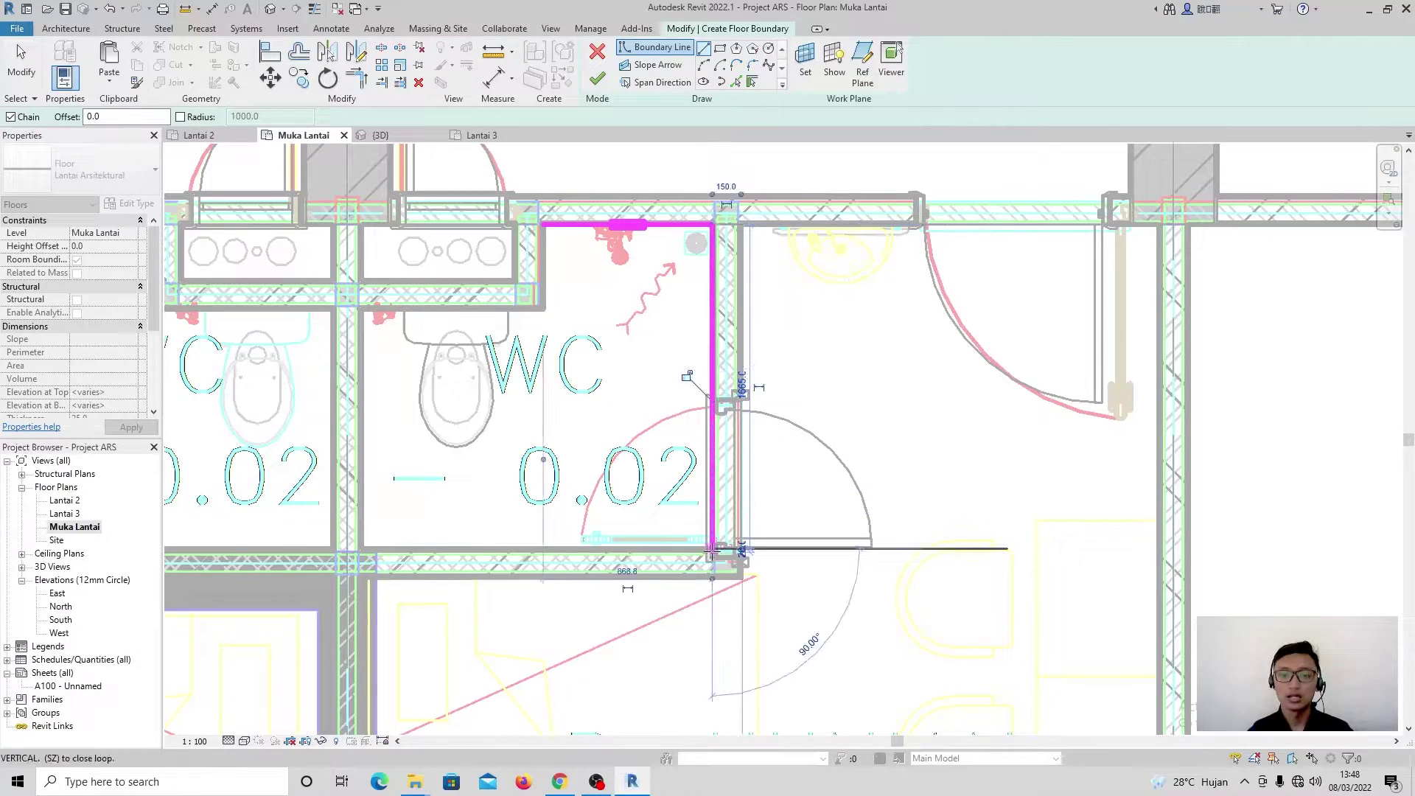
pyautogui.click(363, 549)
pyautogui.click(361, 312)
pyautogui.click(543, 309)
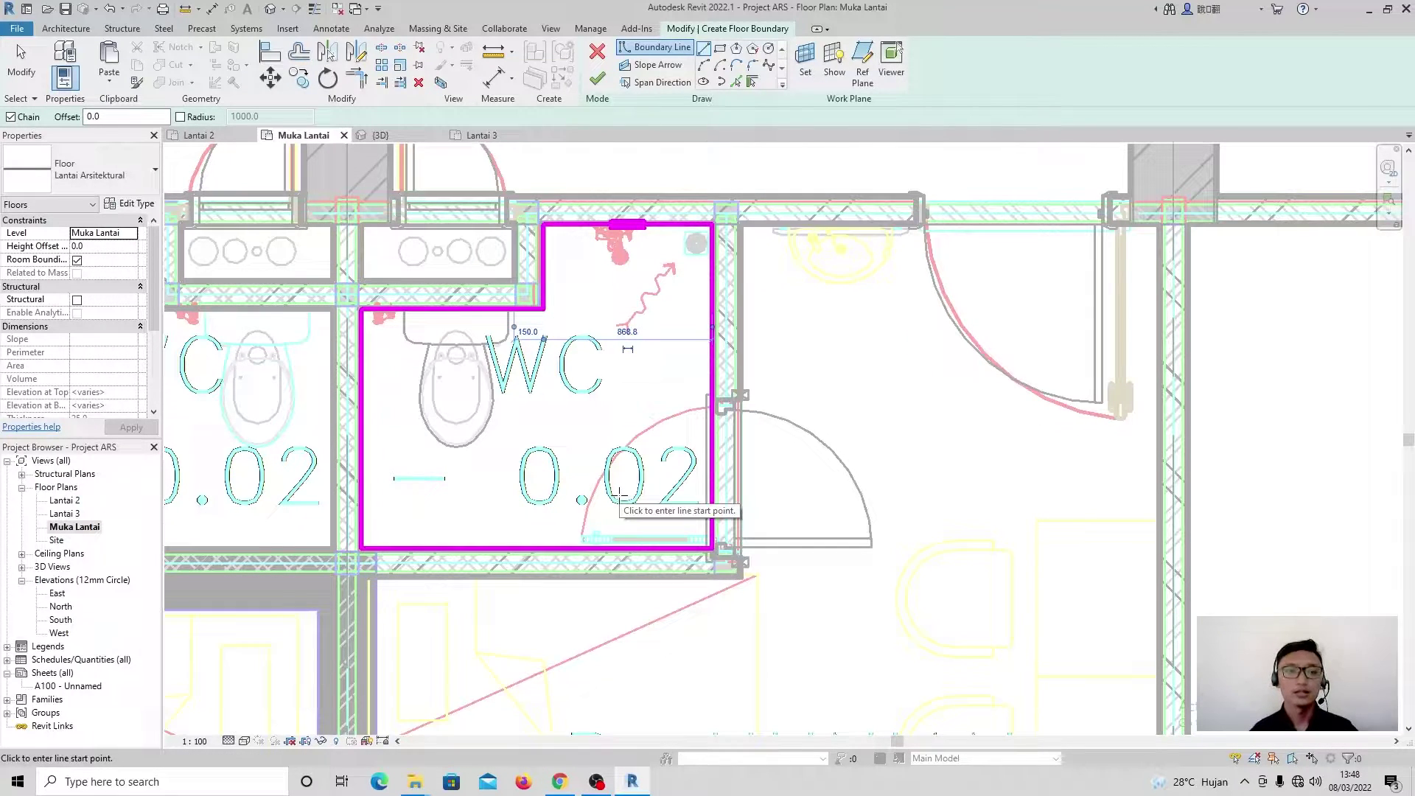
# Step: Set the WC floor's height offset from level to -20 and finish the floor sketch
pyautogui.click(111, 245)
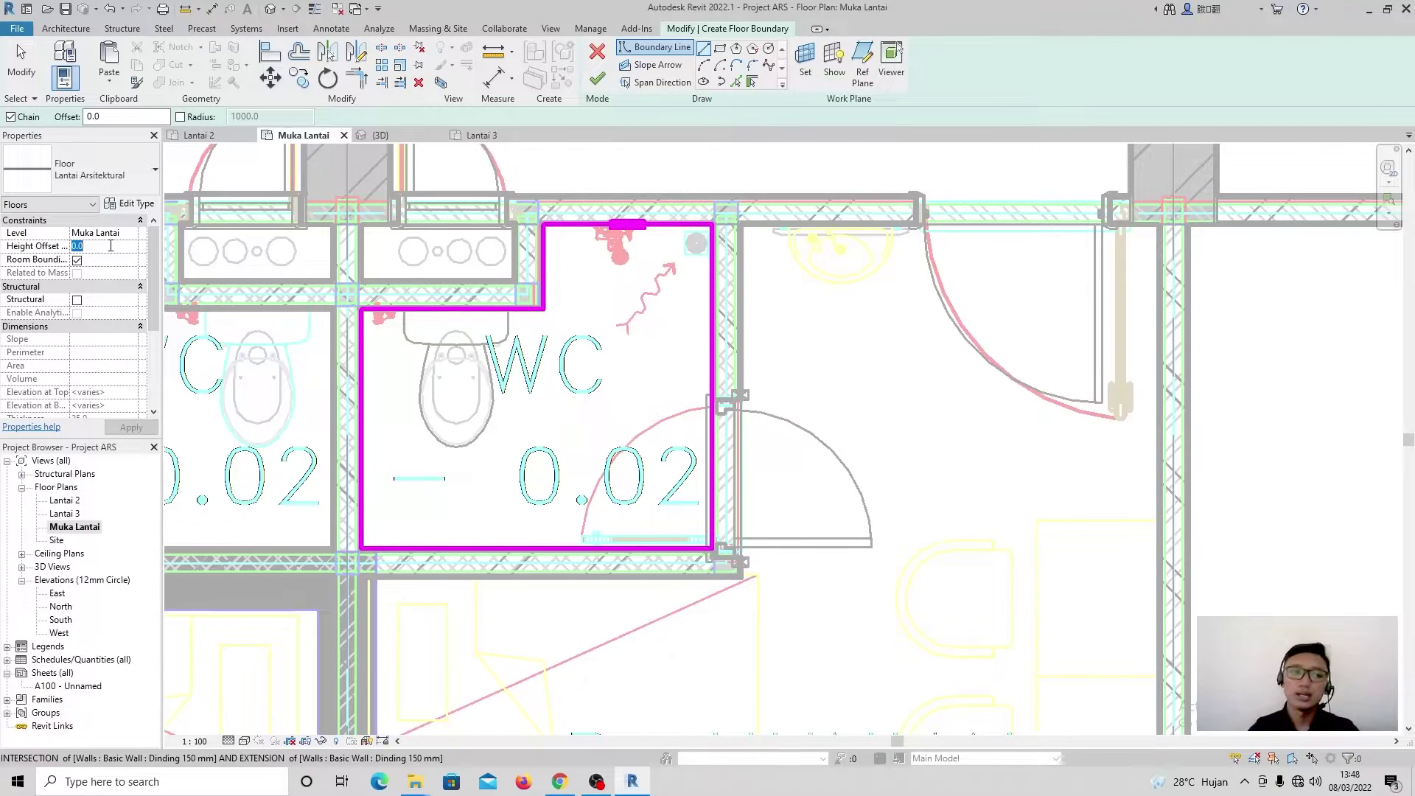
pyautogui.write('-')
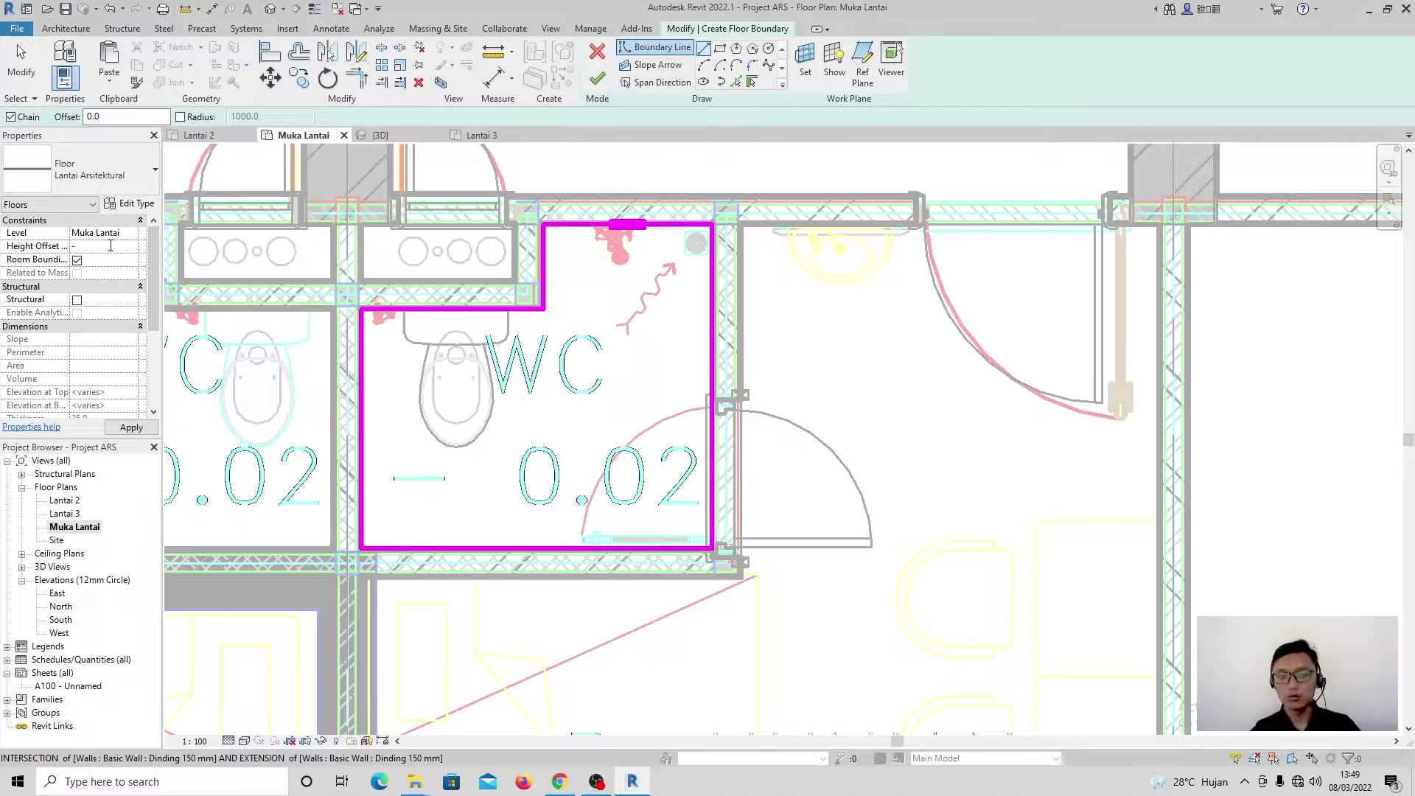
pyautogui.write('20')
pyautogui.click(131, 428)
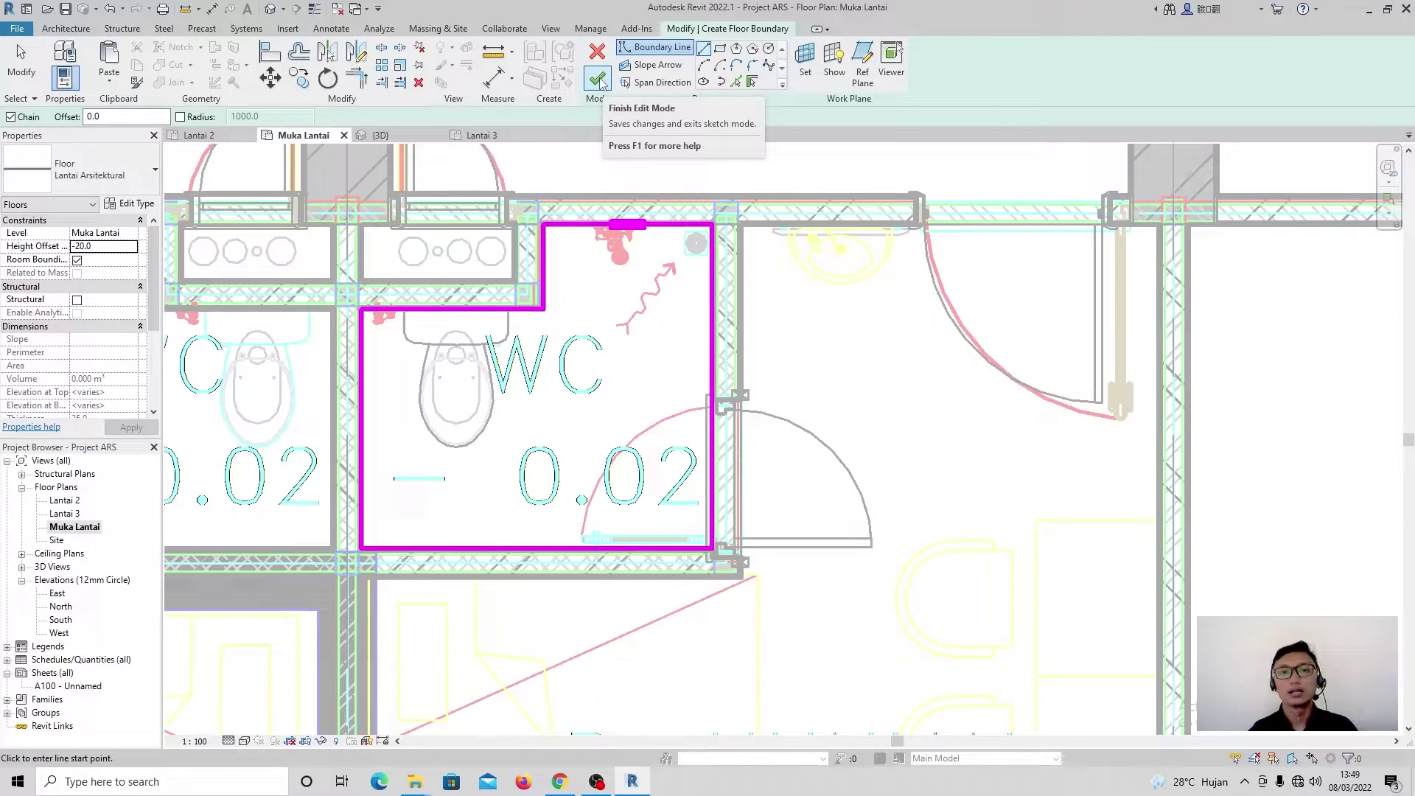
pyautogui.click(597, 78)
# Step: Place a horizontal building section from the left R. Hunian WC through R. Serbaguna into the Lobby
pyautogui.scroll(-3, 589, 300)
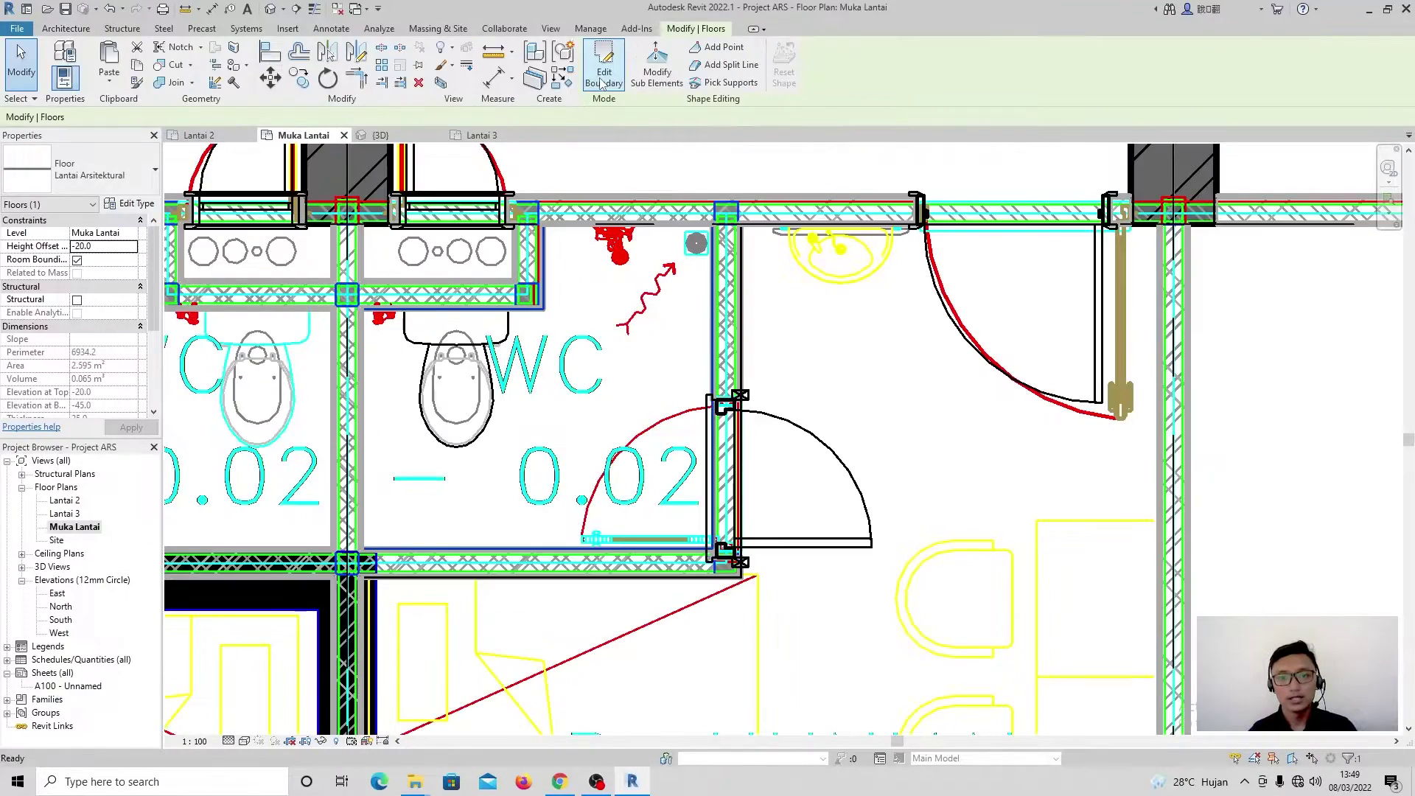
pyautogui.scroll(-5, 588, 300)
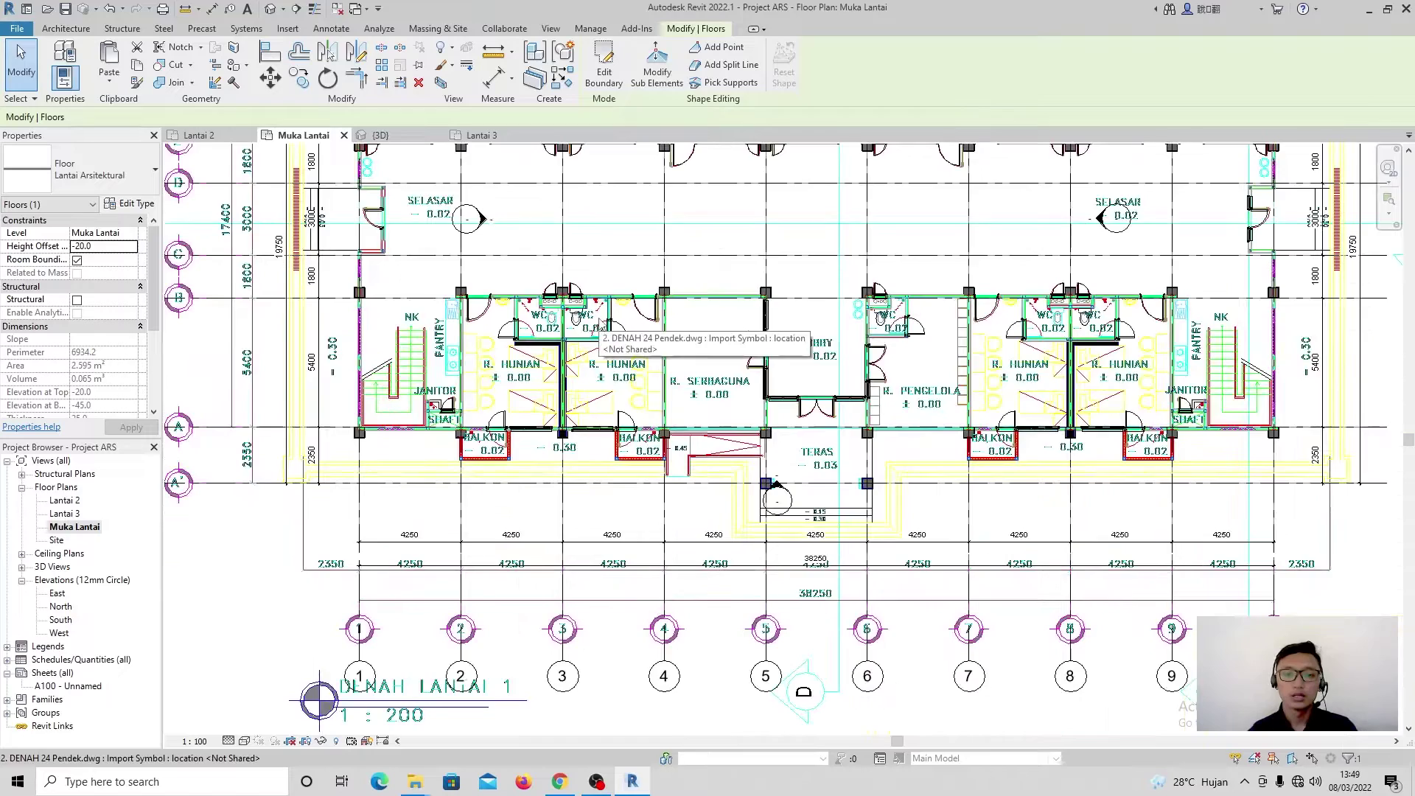
pyautogui.scroll(2, 575, 328)
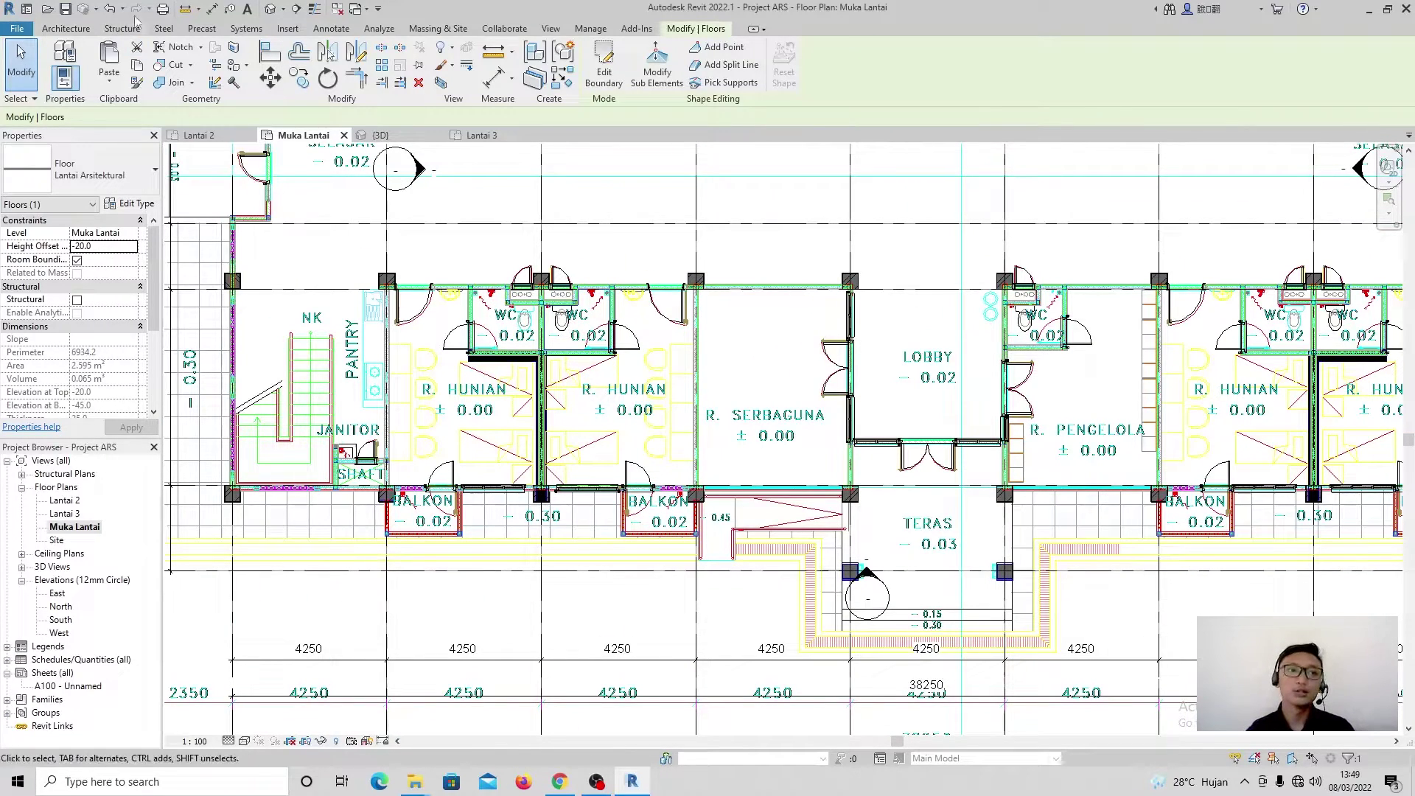
pyautogui.click(296, 9)
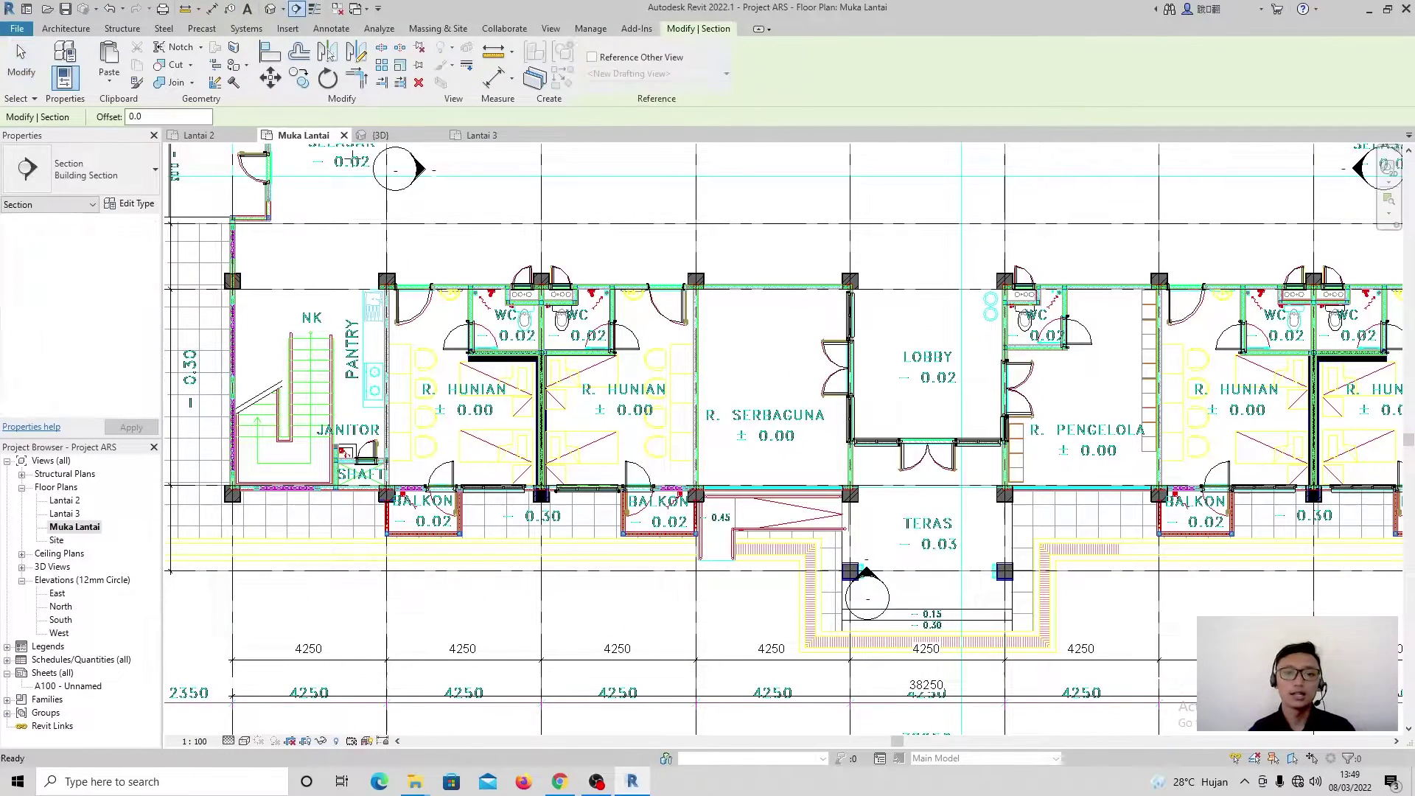
pyautogui.click(486, 318)
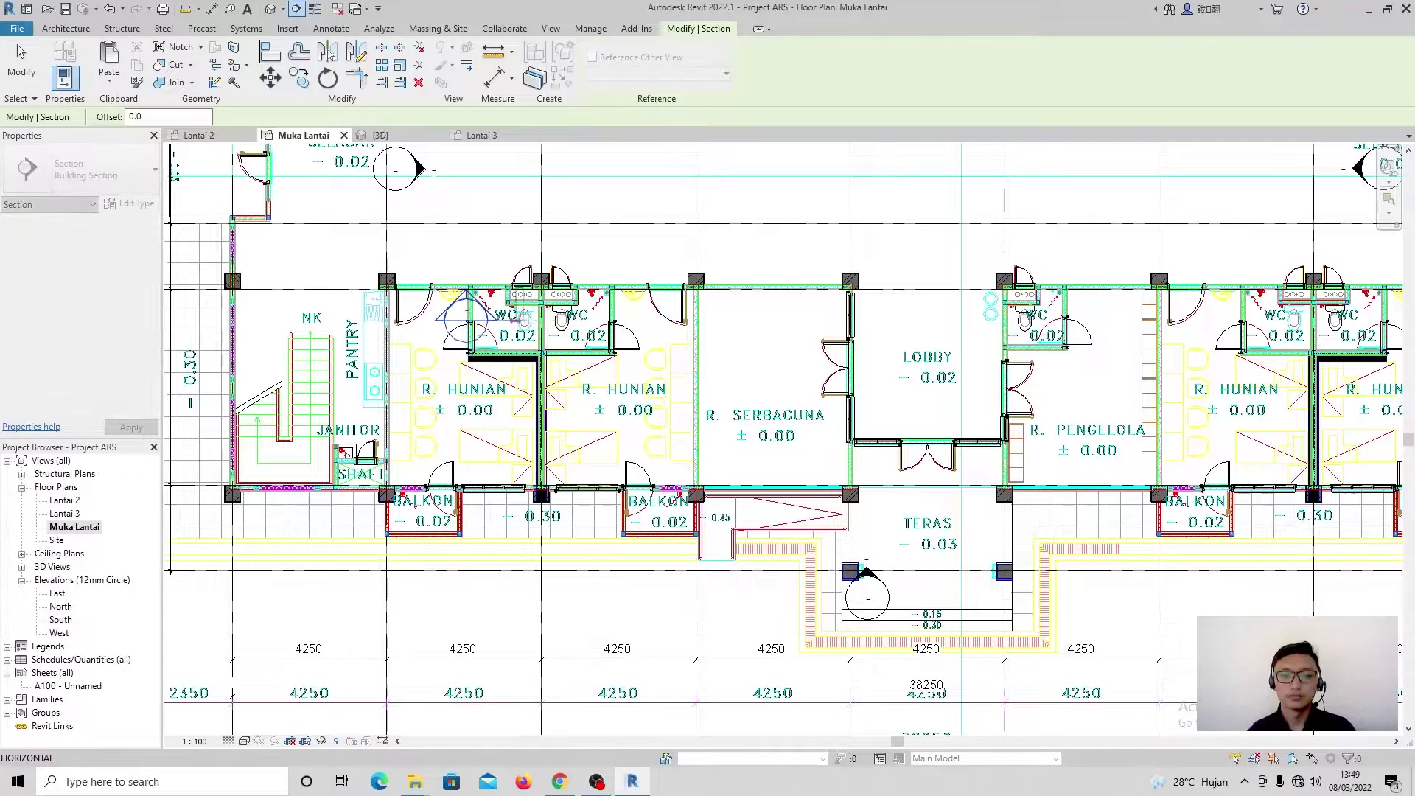
pyautogui.click(875, 321)
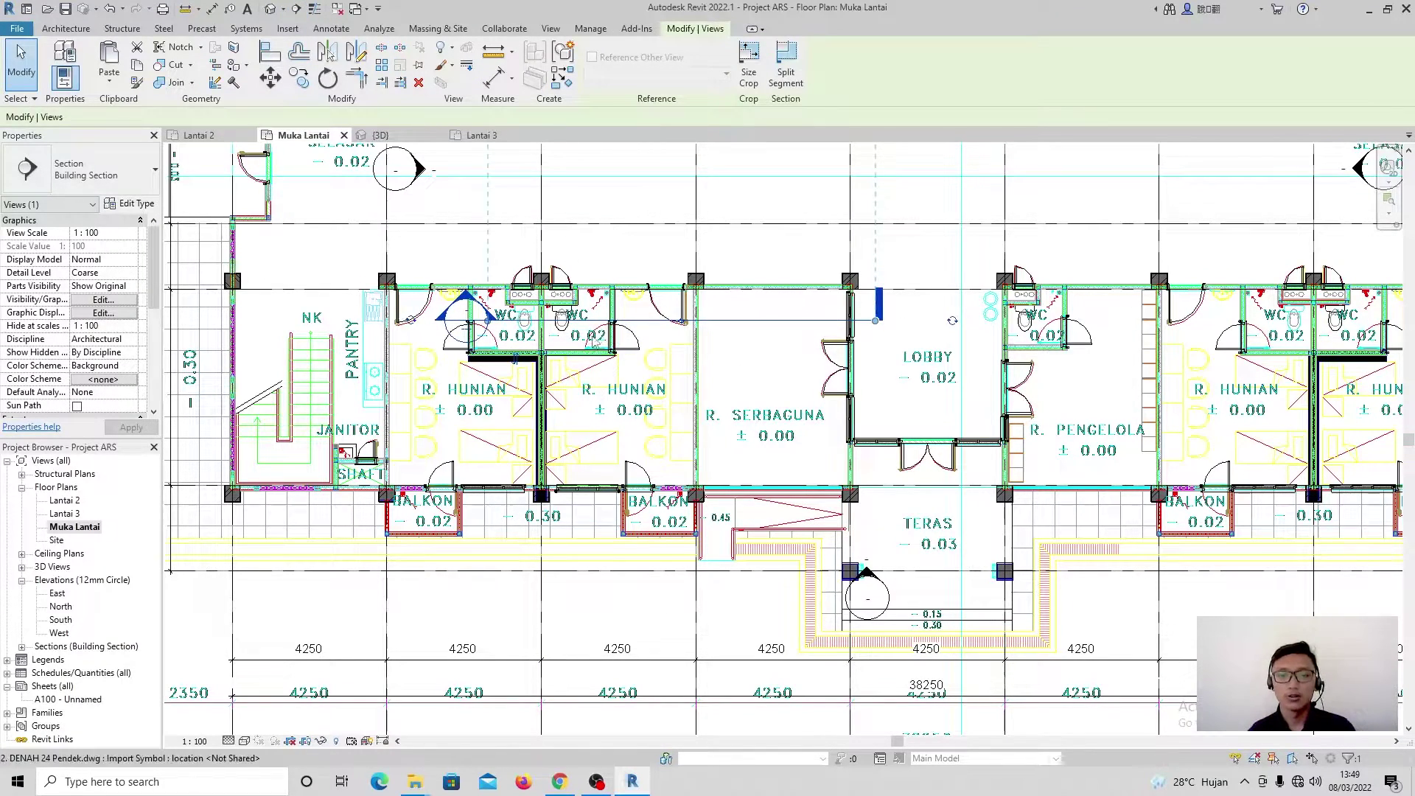
pyautogui.click(458, 263)
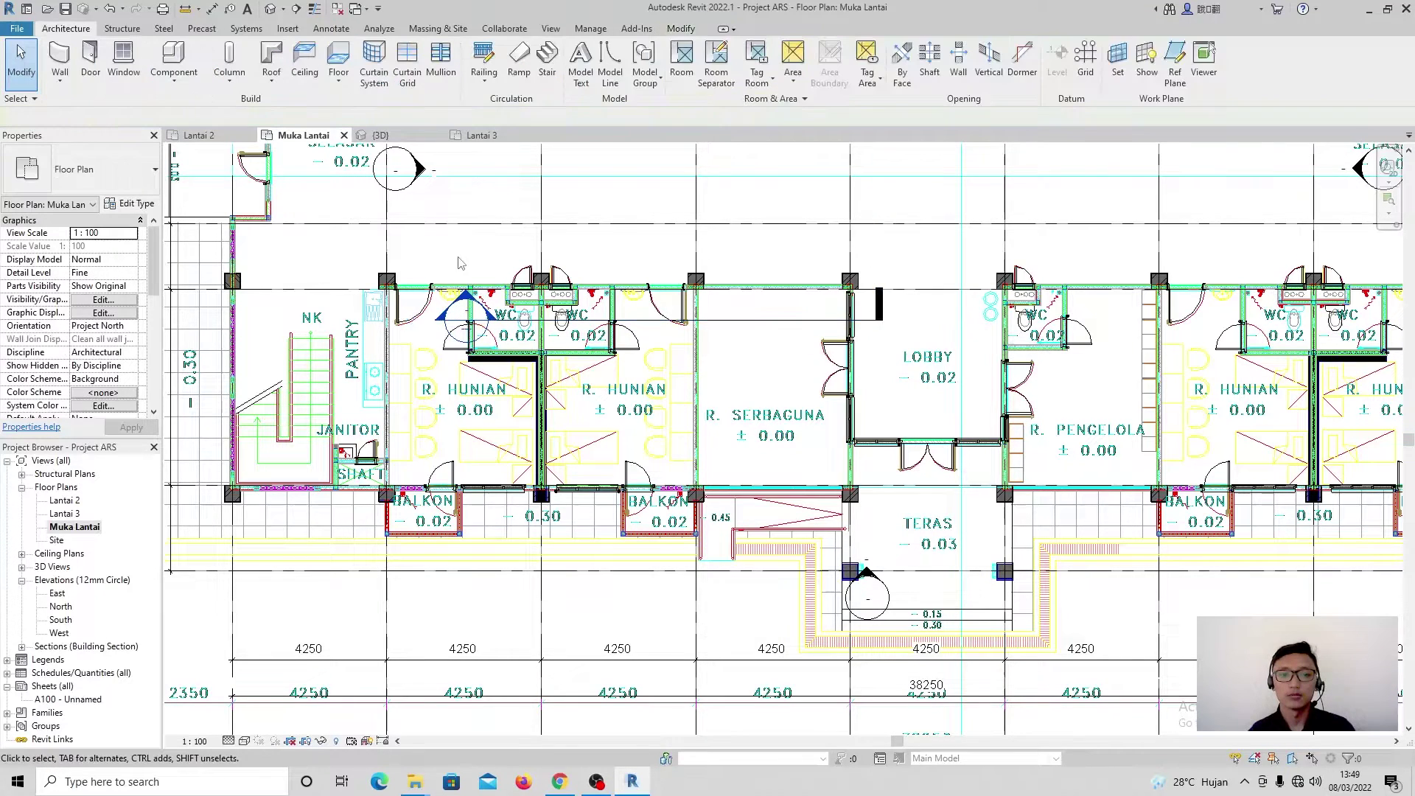
# Step: Open the new section view at the WC floor and turn on thin line display
pyautogui.doubleClick(465, 297)
pyautogui.scroll(5, 756, 667)
pyautogui.click(607, 649)
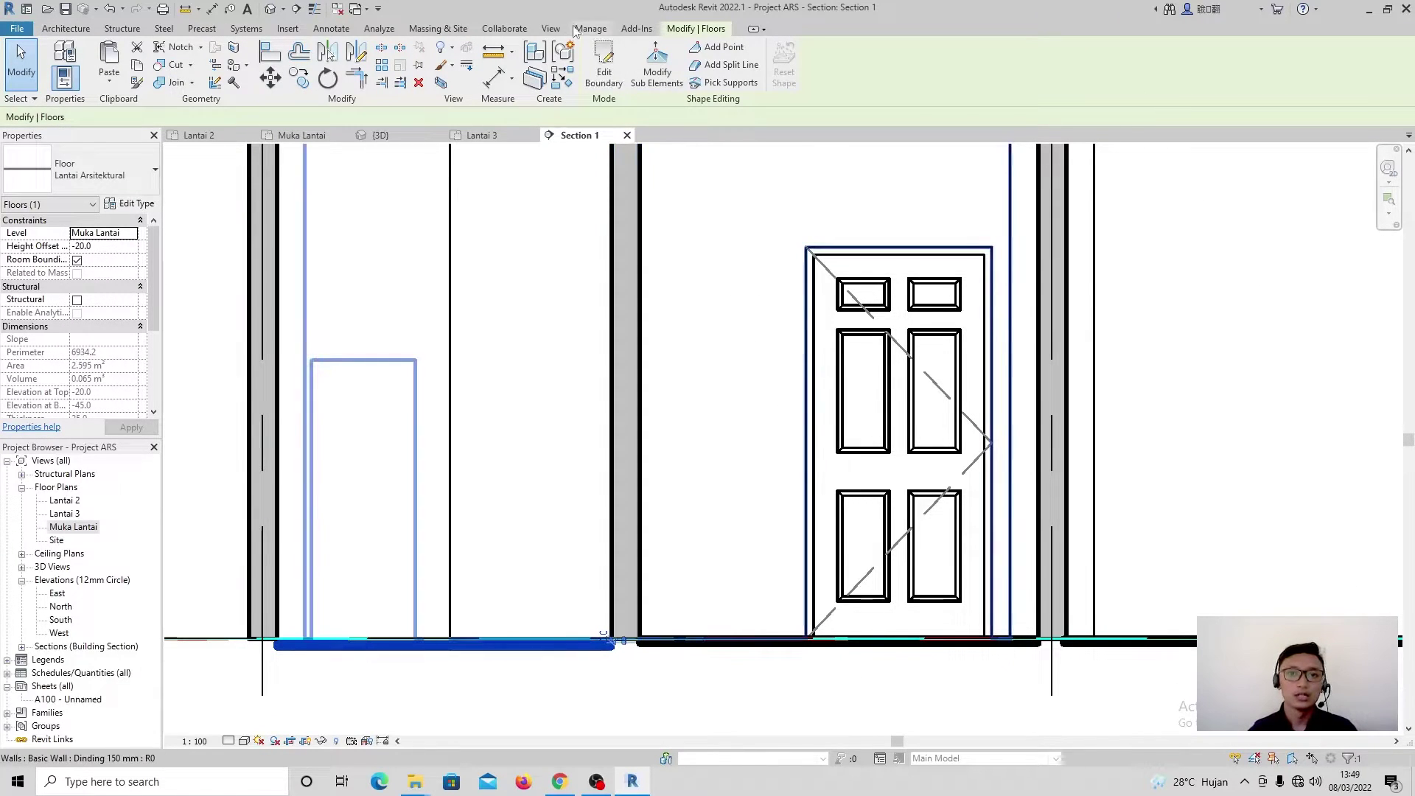
pyautogui.click(551, 28)
pyautogui.click(177, 71)
pyautogui.press('Escape')
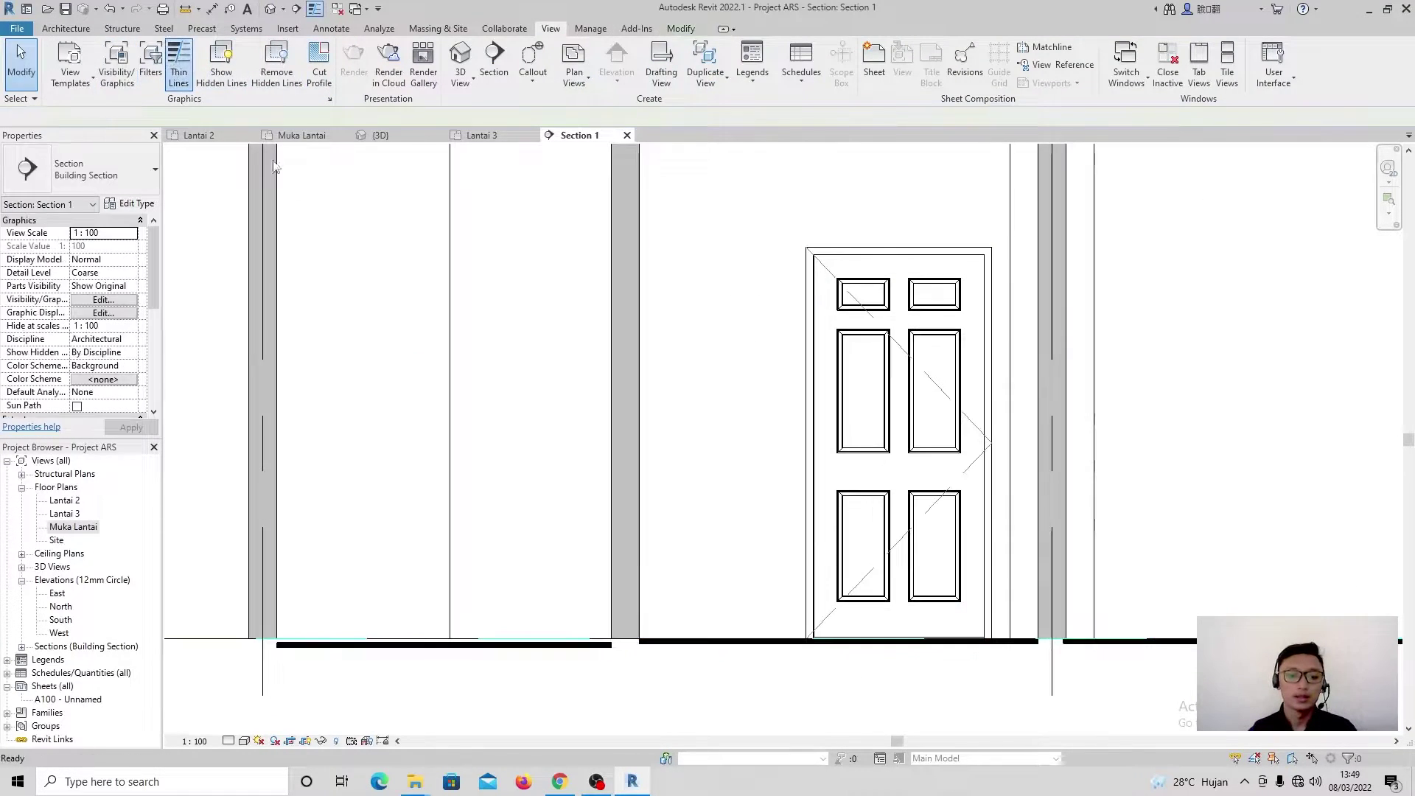
# Step: Compare the height offsets of the R. Hunian floor and the WC floor in the section
pyautogui.scroll(-2, 527, 424)
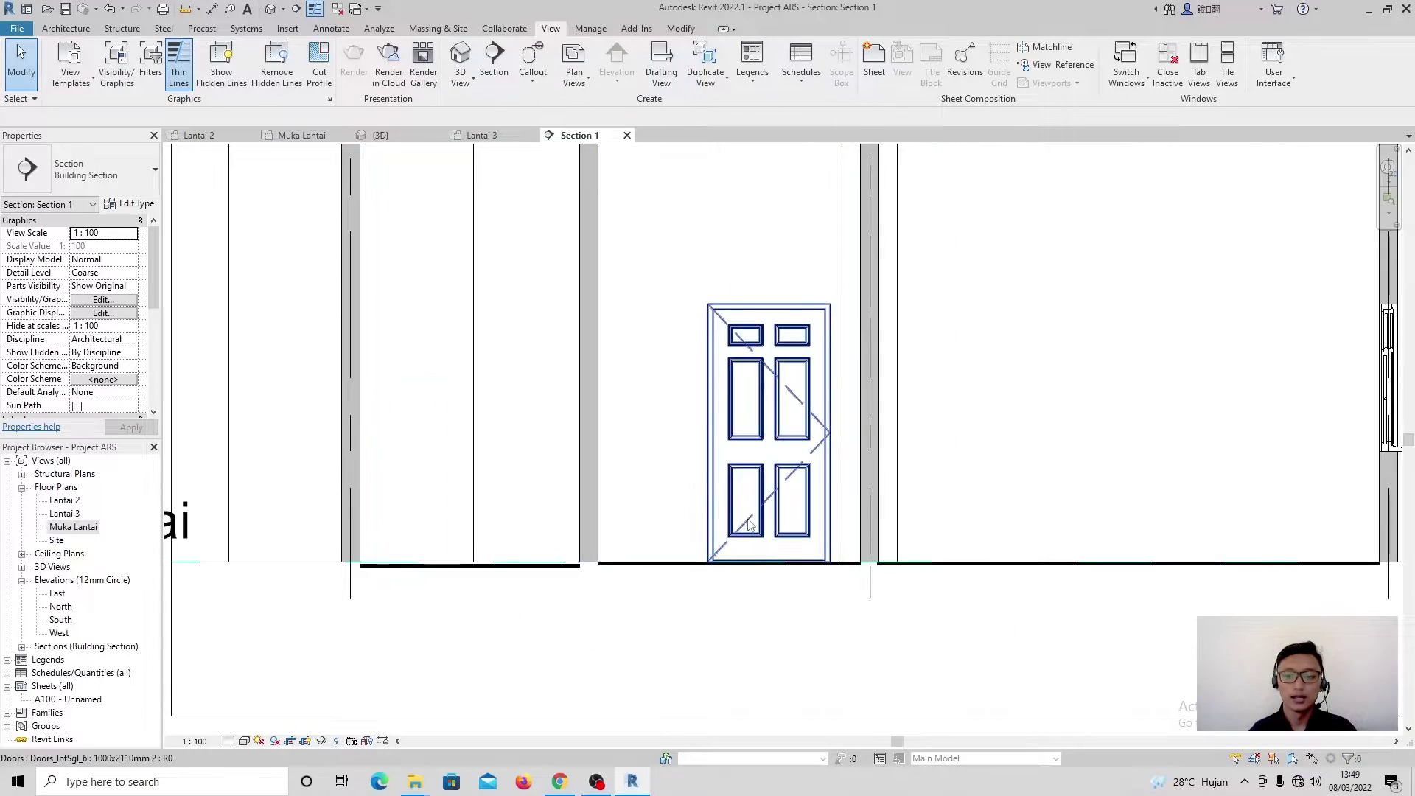
pyautogui.click(675, 565)
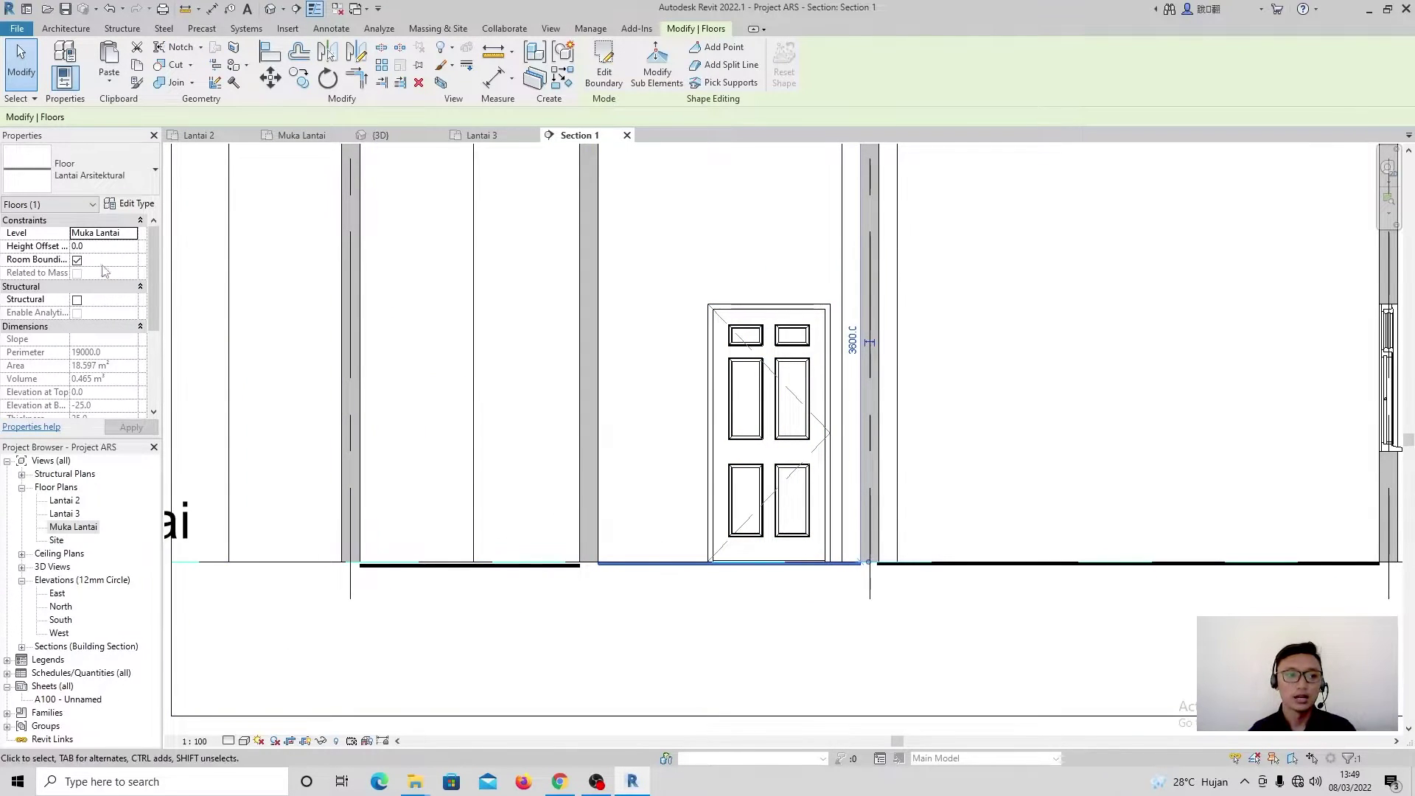
pyautogui.click(447, 573)
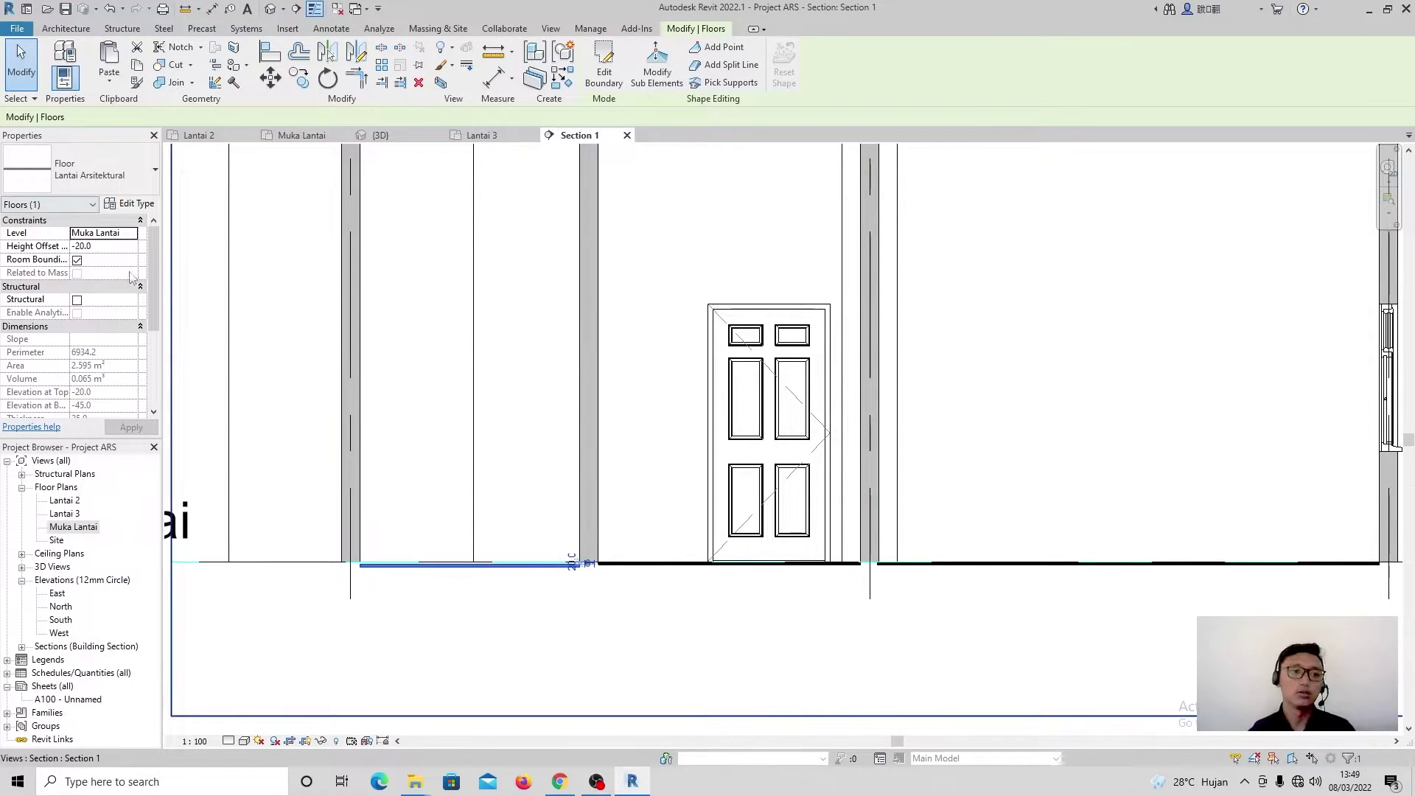
pyautogui.scroll(-5, 591, 438)
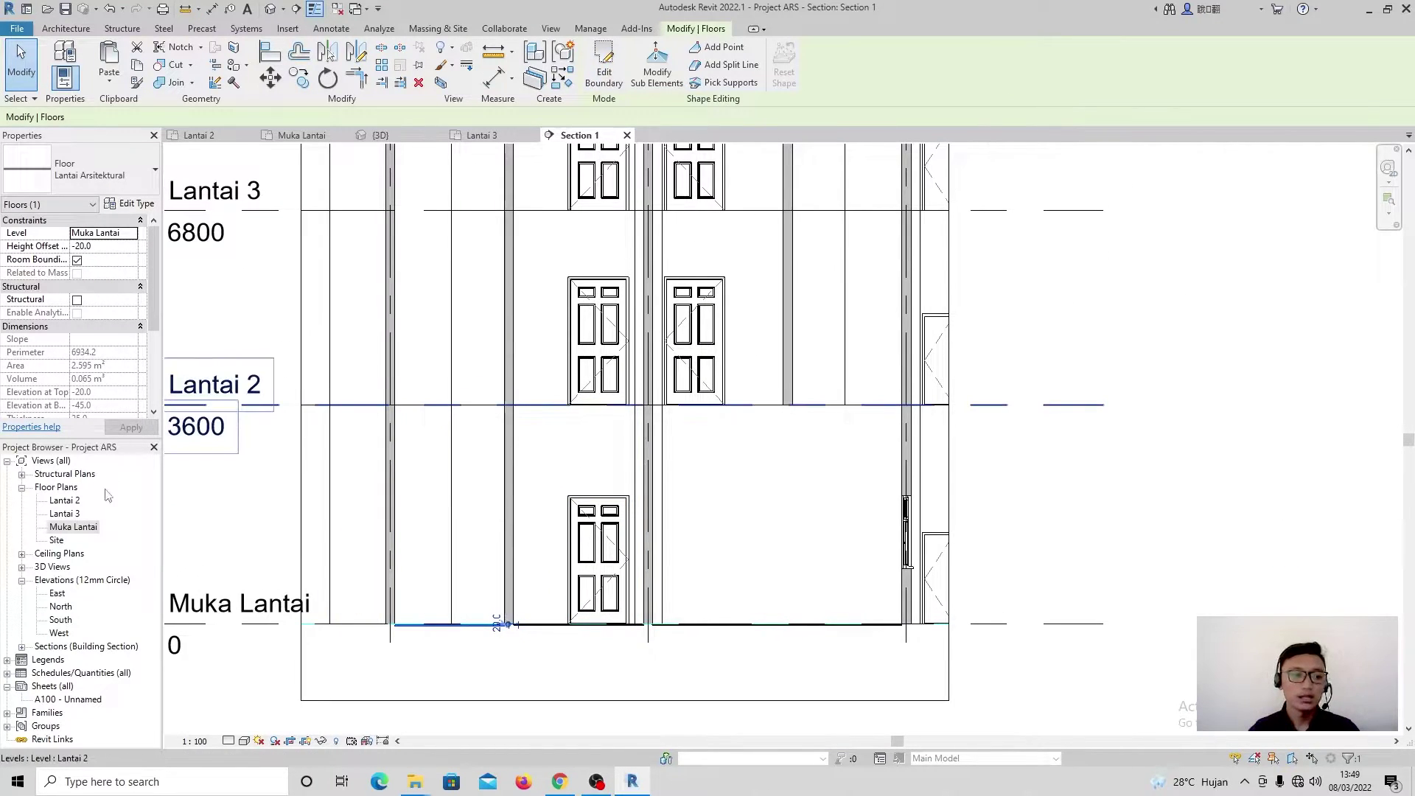
# Step: Reopen the Muka Lantai plan and review the level labels of the rooms, Selasar and Lobby still without floors
pyautogui.doubleClick(85, 527)
pyautogui.scroll(-3, 605, 481)
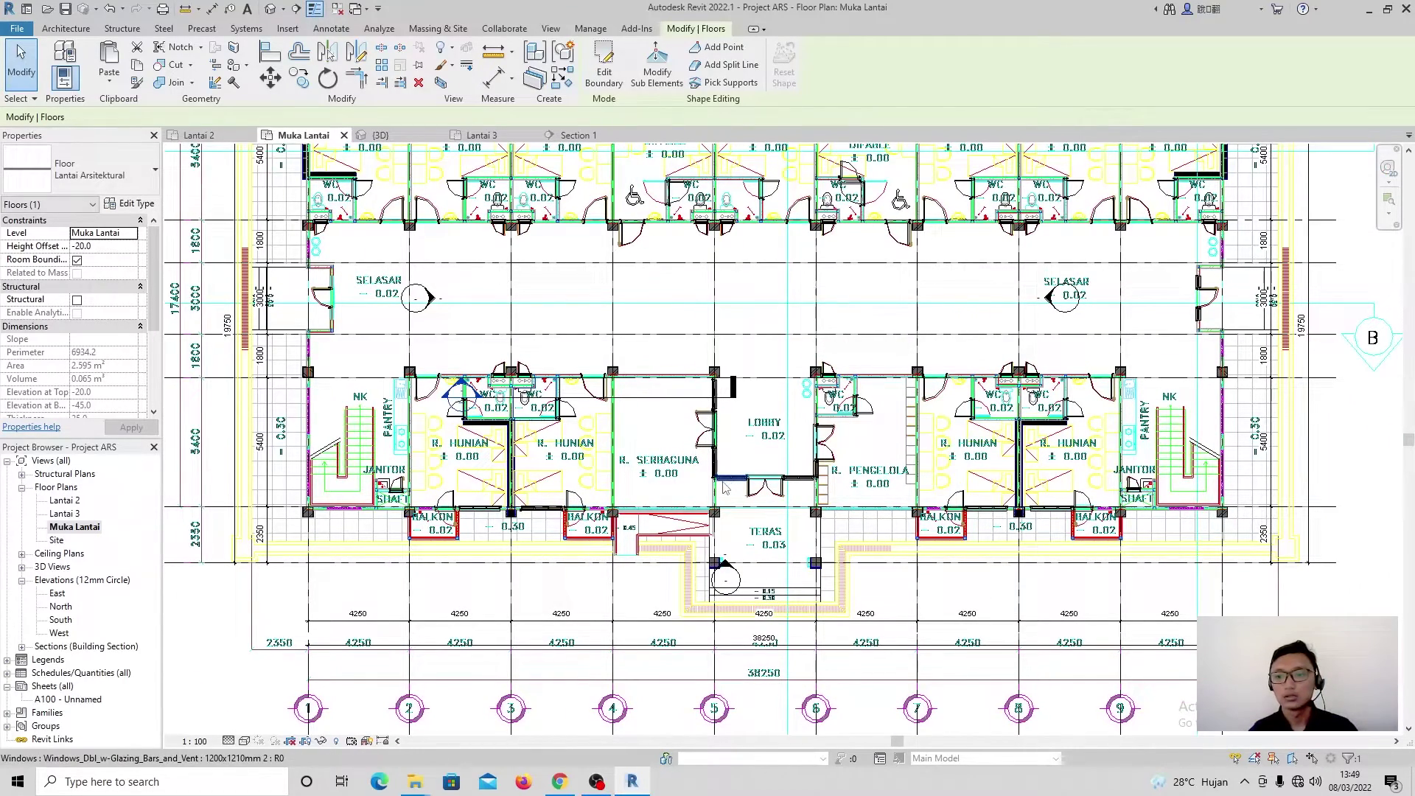
pyautogui.moveTo(605, 433); pyautogui.dragTo(651, 462, button='middle')
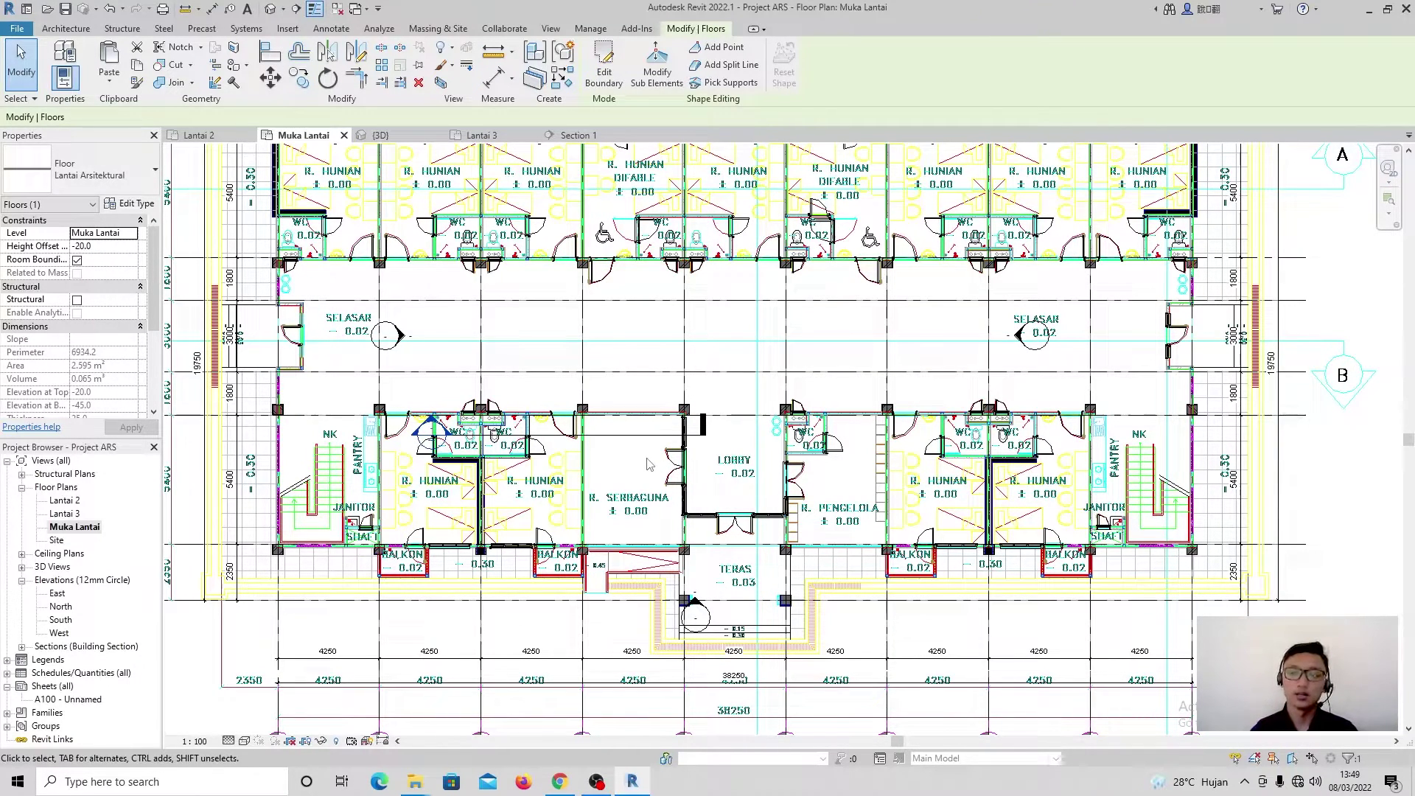
pyautogui.scroll(3, 651, 462)
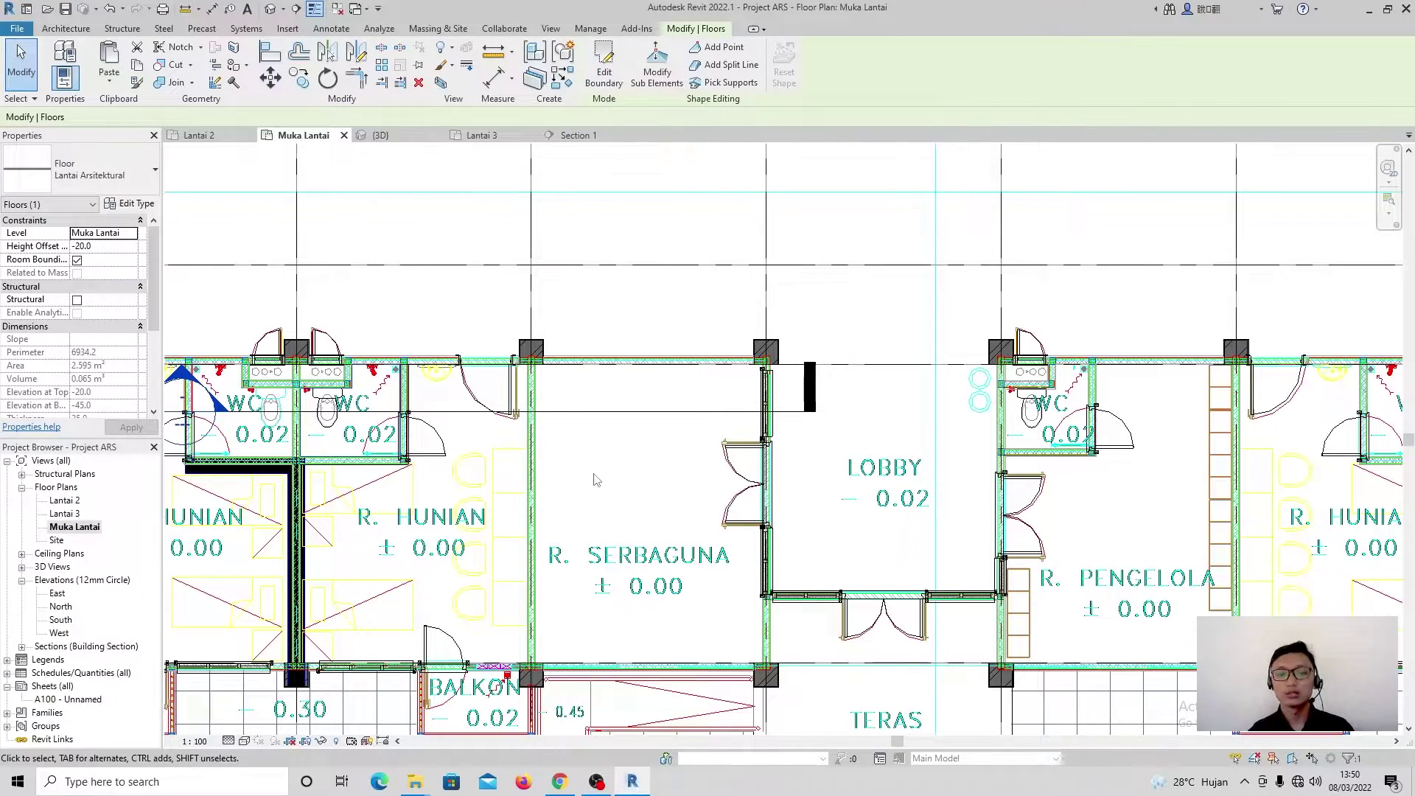
pyautogui.scroll(-5, 575, 470)
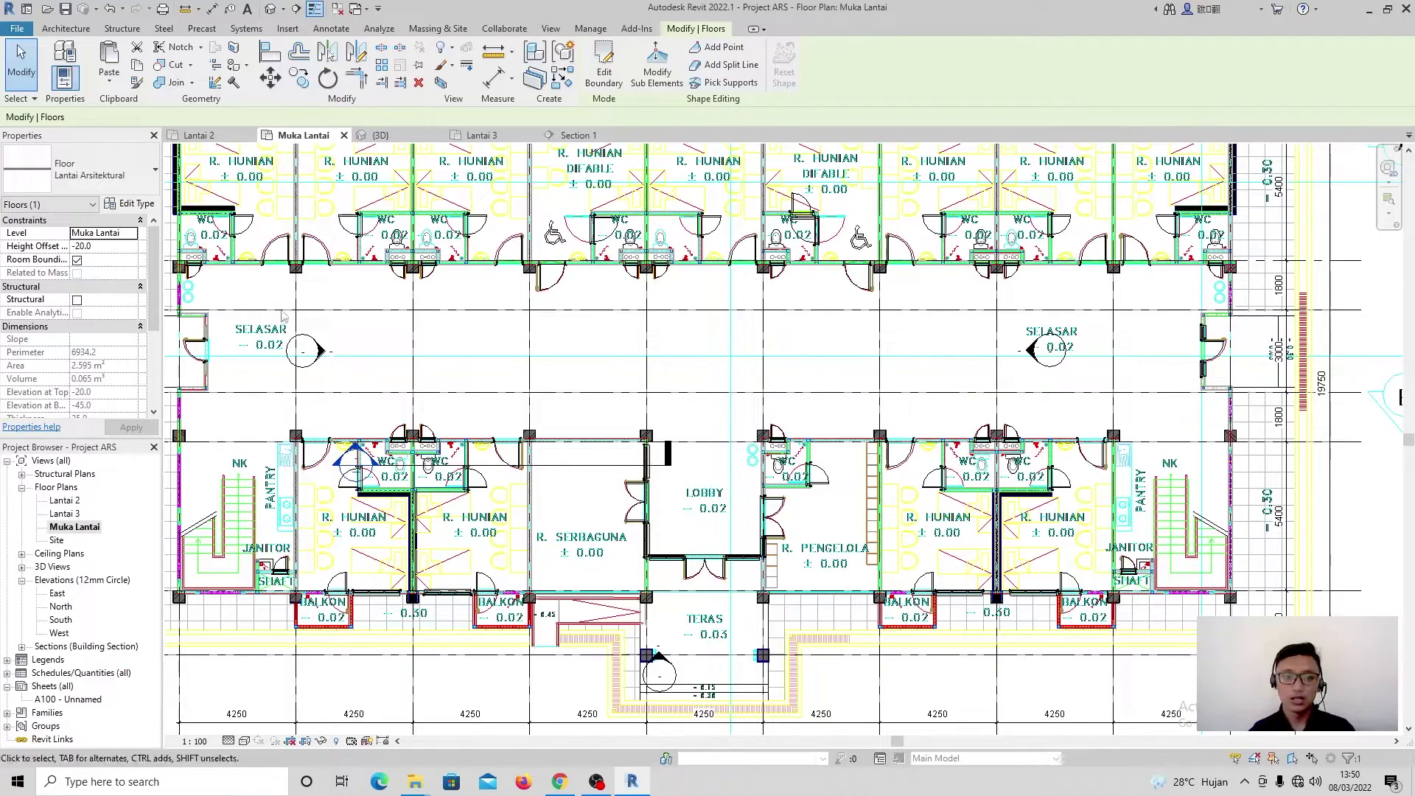
pyautogui.scroll(-5, 582, 531)
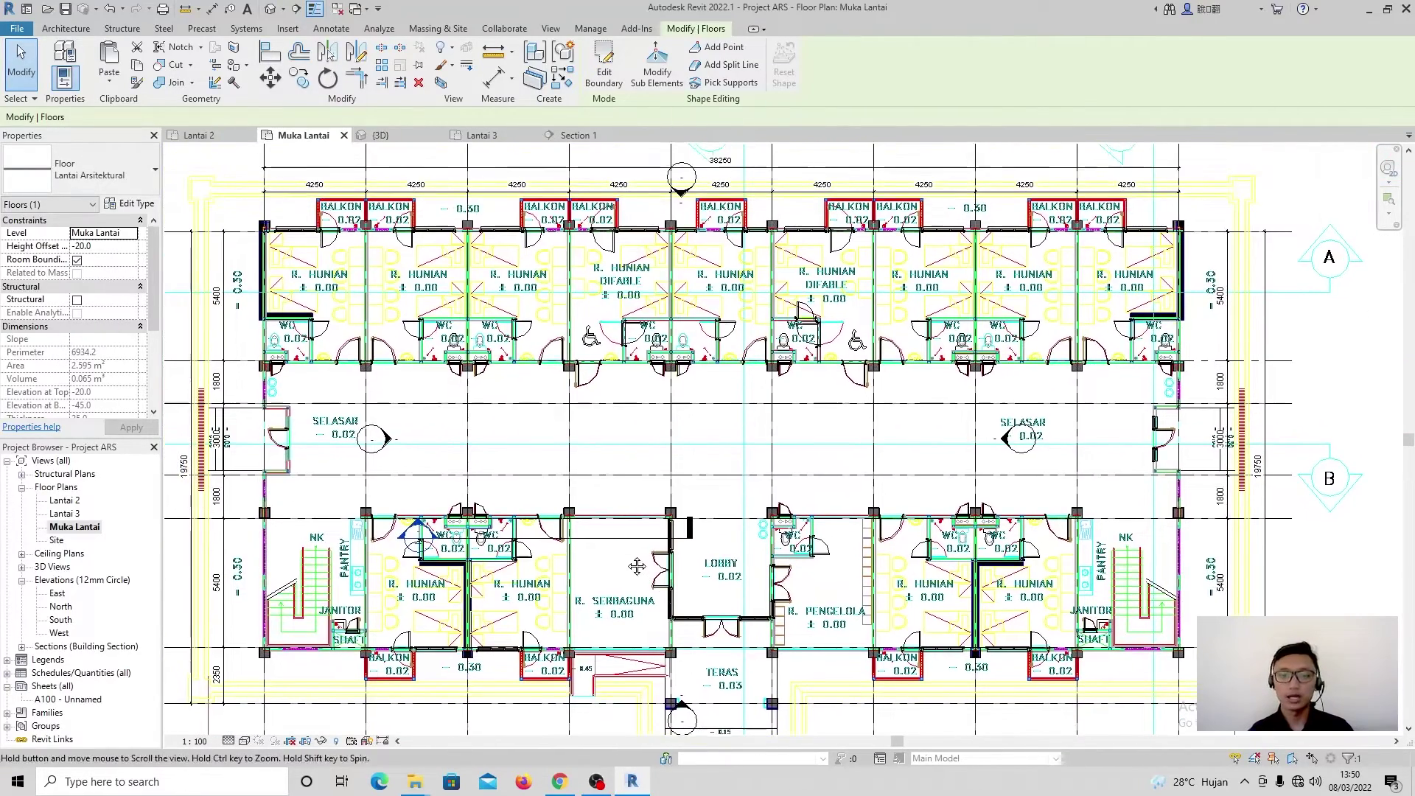
pyautogui.moveTo(612, 537)
pyautogui.mouseDown(button='middle')
pyautogui.moveTo(626, 542)
pyautogui.moveTo(610, 514)
pyautogui.mouseUp(button='middle')
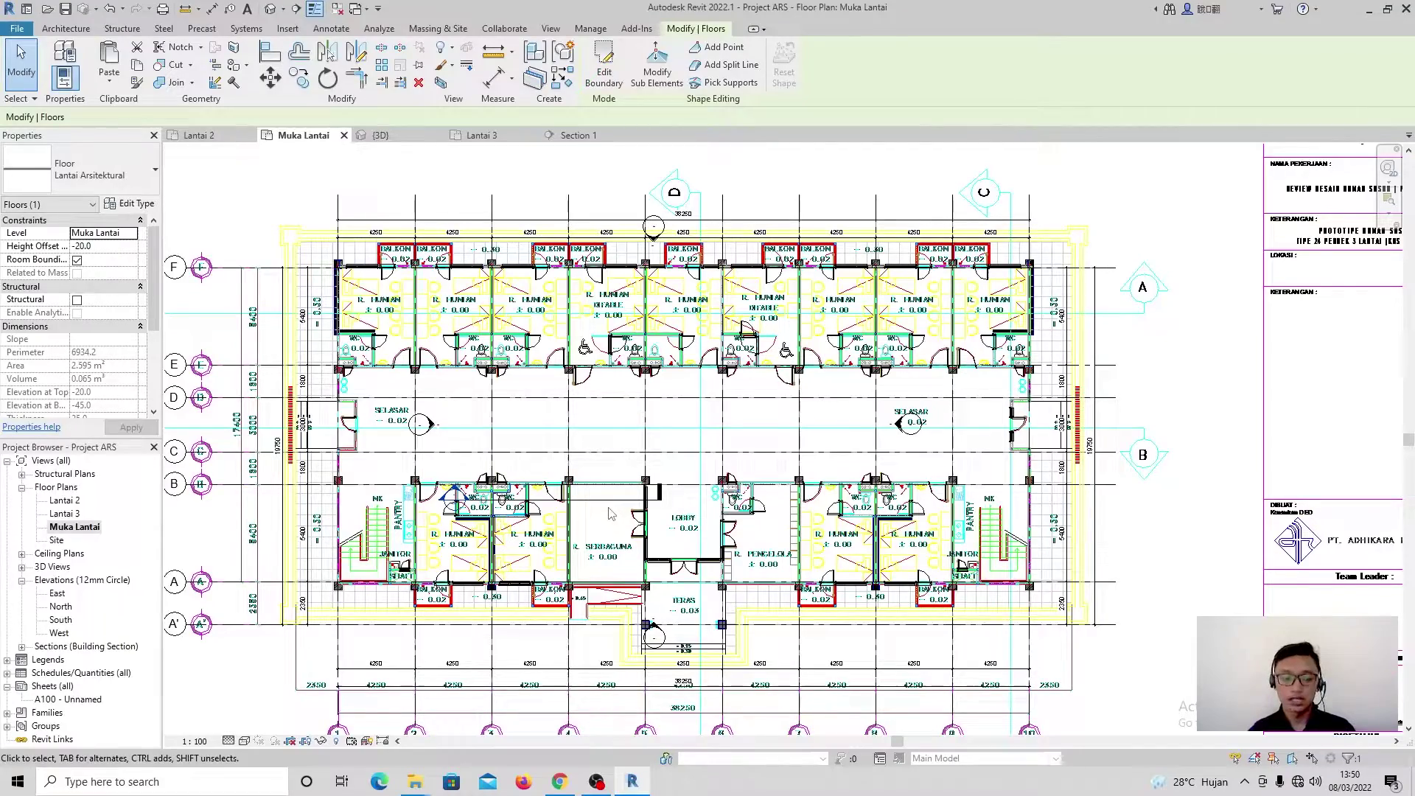
pyautogui.scroll(4, 609, 514)
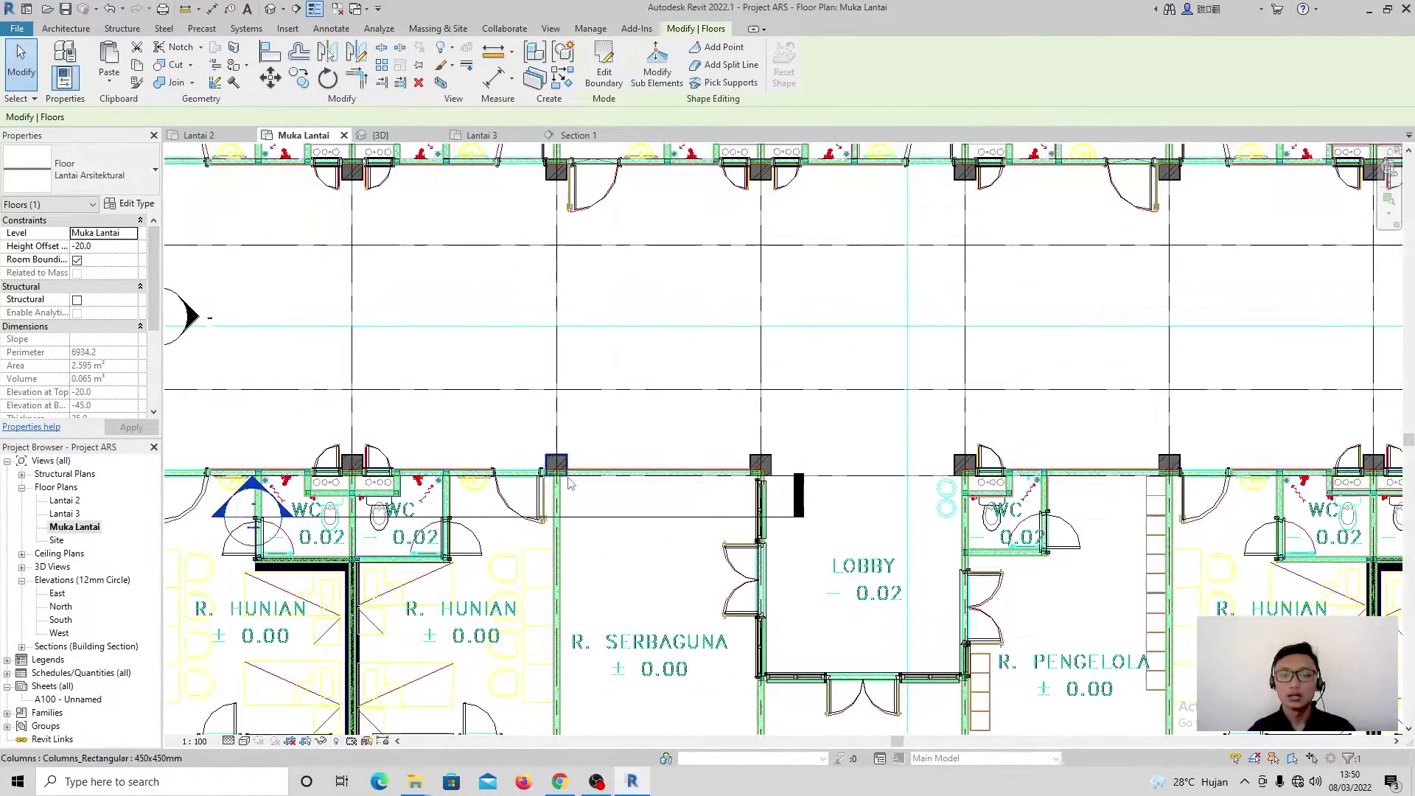
pyautogui.scroll(2, 594, 494)
pyautogui.press('Escape')
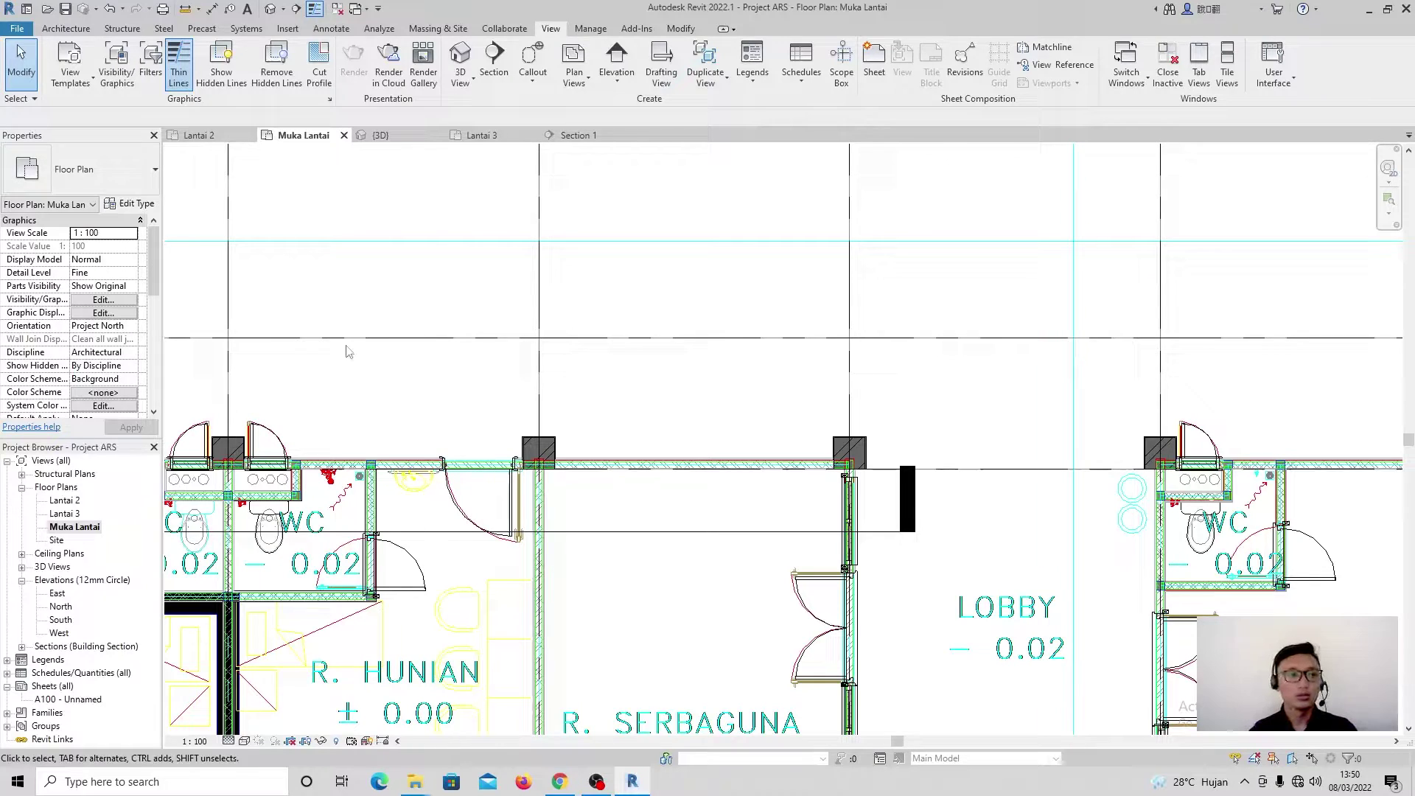
# Step: Open the building section view that cuts through the WC, R. Hunian and R. Serbaguna from its marker on the plan
pyautogui.click(24, 98)
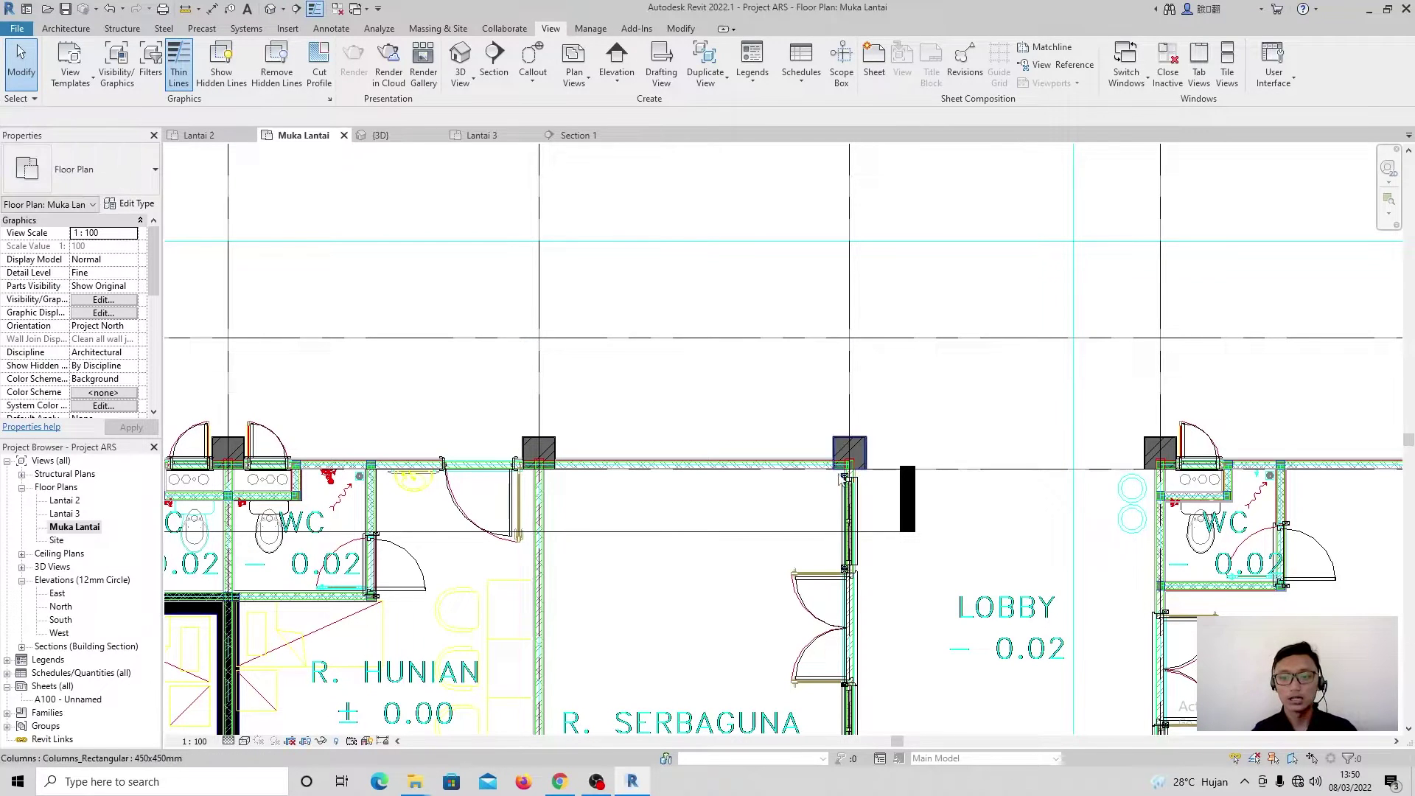
pyautogui.scroll(-2, 701, 451)
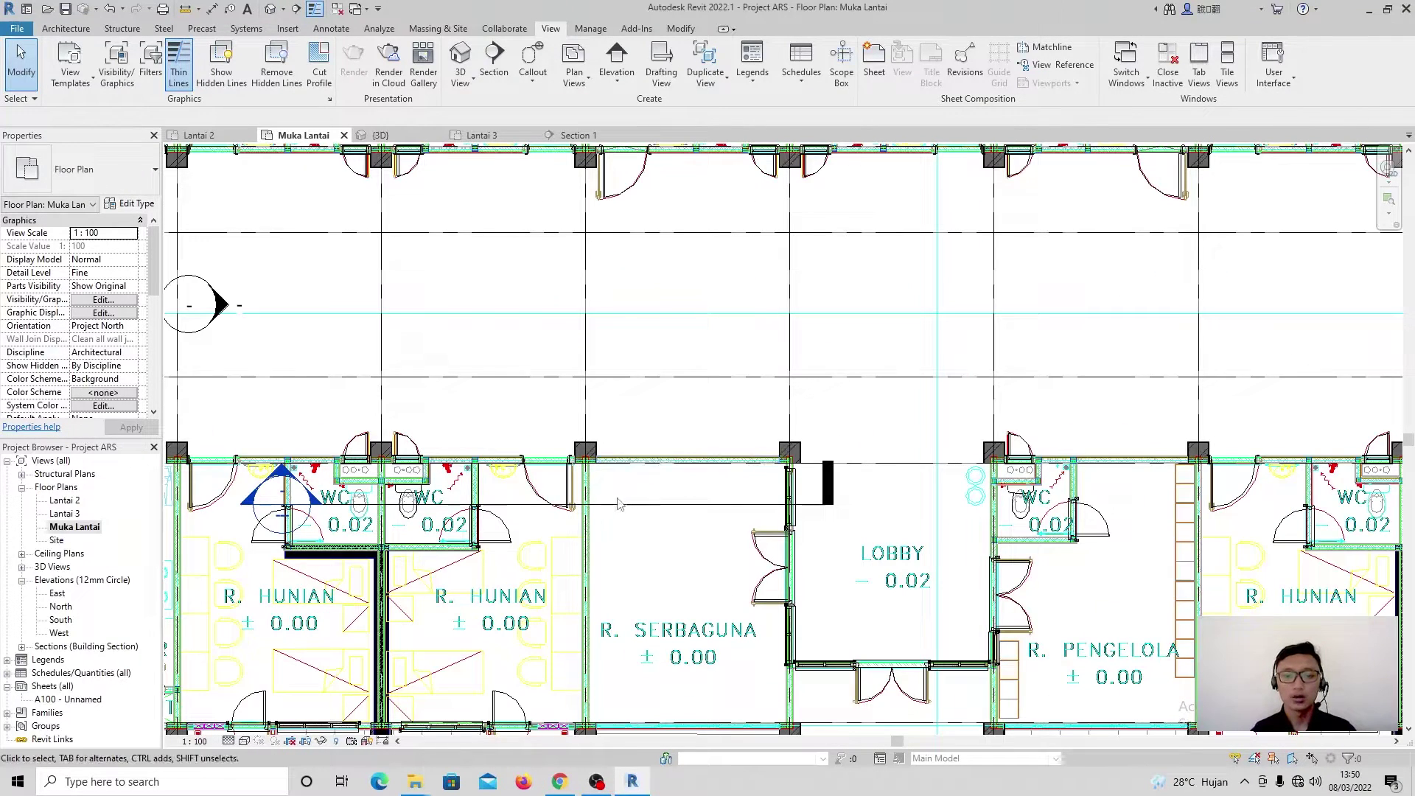
pyautogui.scroll(2, 444, 466)
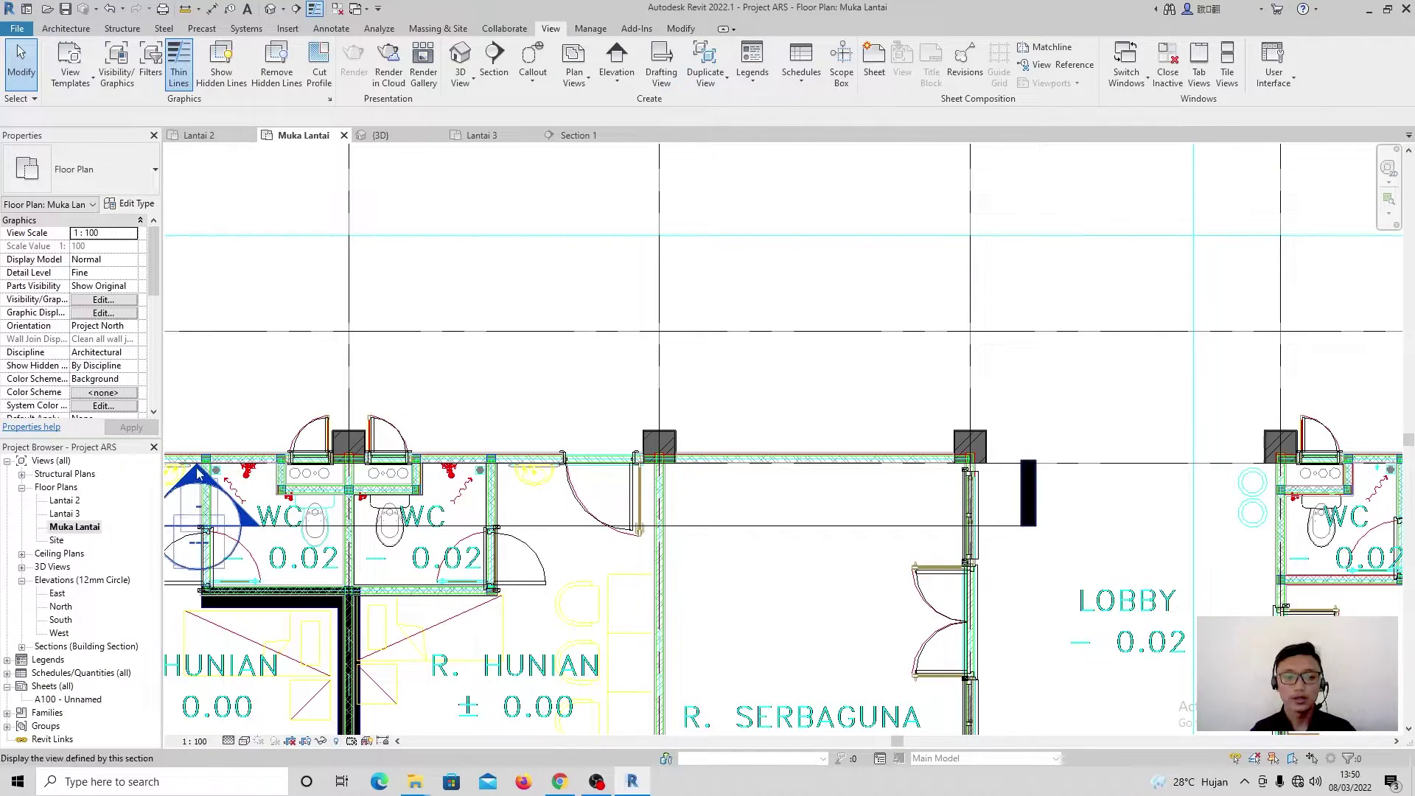
pyautogui.doubleClick(204, 509)
# Step: Select the WC, R. Hunian and R. Serbaguna floors at the Muka Lantai level in the section and copy them to the clipboard
pyautogui.click(752, 624)
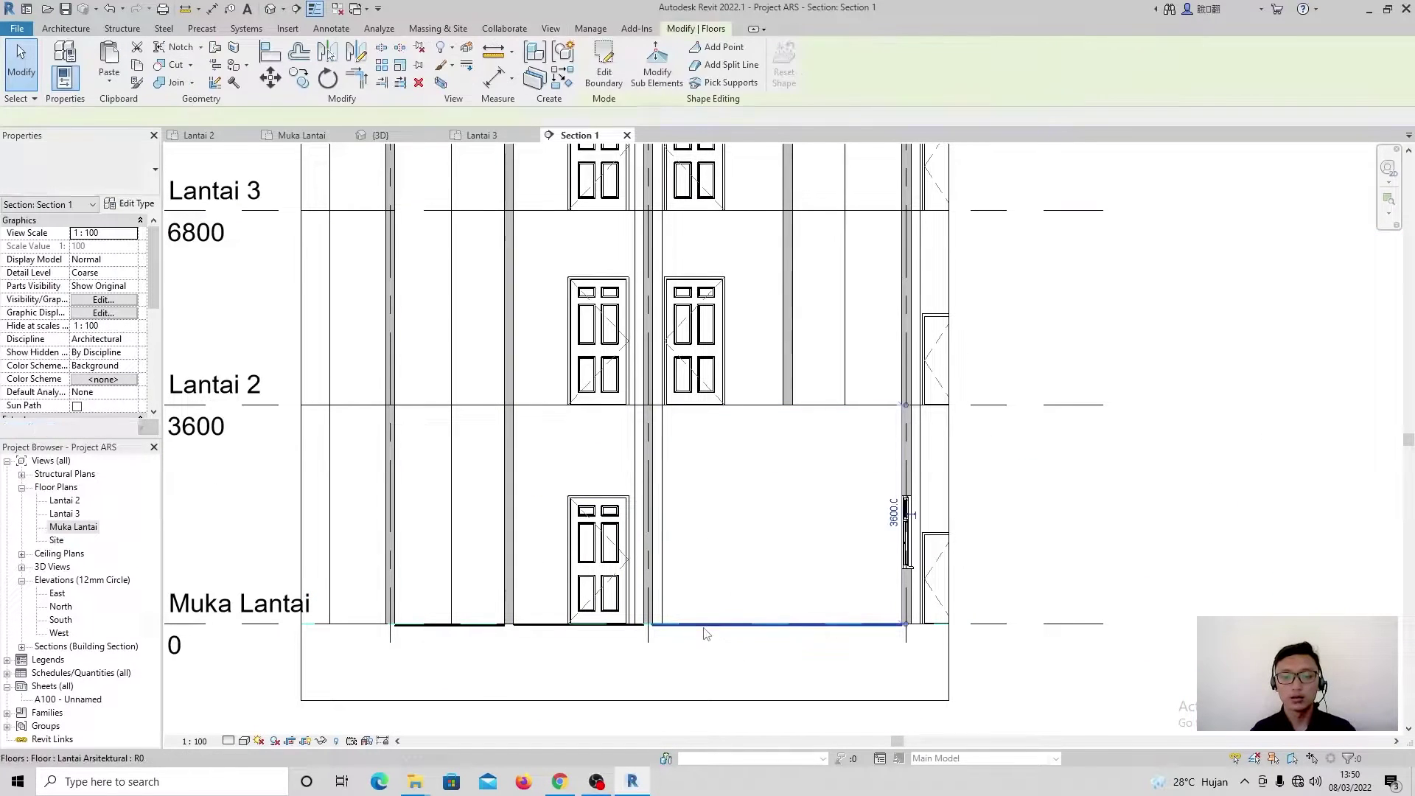
pyautogui.keyDown('ctrl'); pyautogui.click(472, 626); pyautogui.keyUp('ctrl')
pyautogui.scroll(-3, 730, 581)
pyautogui.moveTo(734, 582); pyautogui.dragTo(726, 608, button='middle')
pyautogui.scroll(2, 774, 506)
pyautogui.scroll(-1, 774, 505)
pyautogui.moveTo(774, 505); pyautogui.dragTo(765, 531, button='middle')
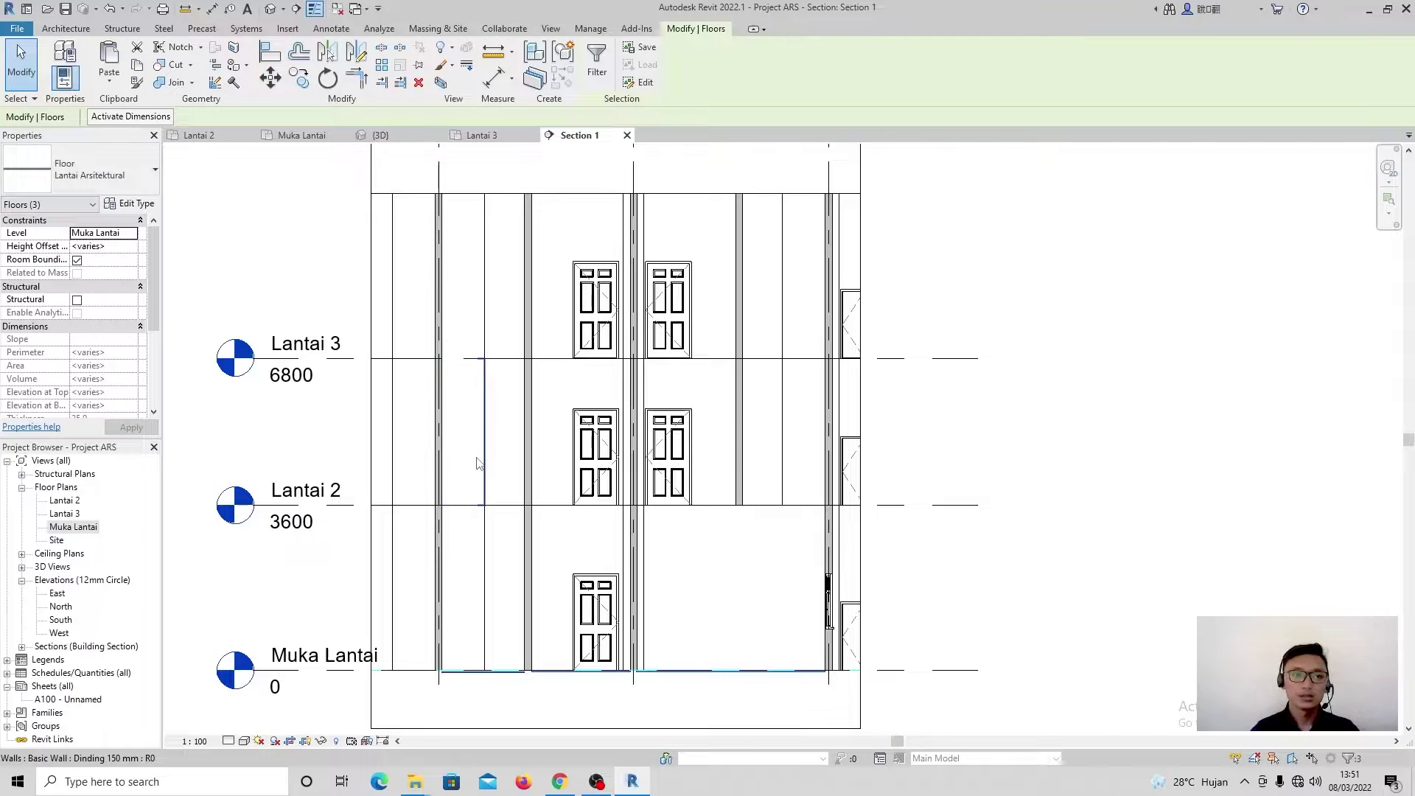
# Step: Save the project at the reminder and paste the copied floors aligned to the levels Lantai 2 and Lantai 3
pyautogui.click(109, 76)
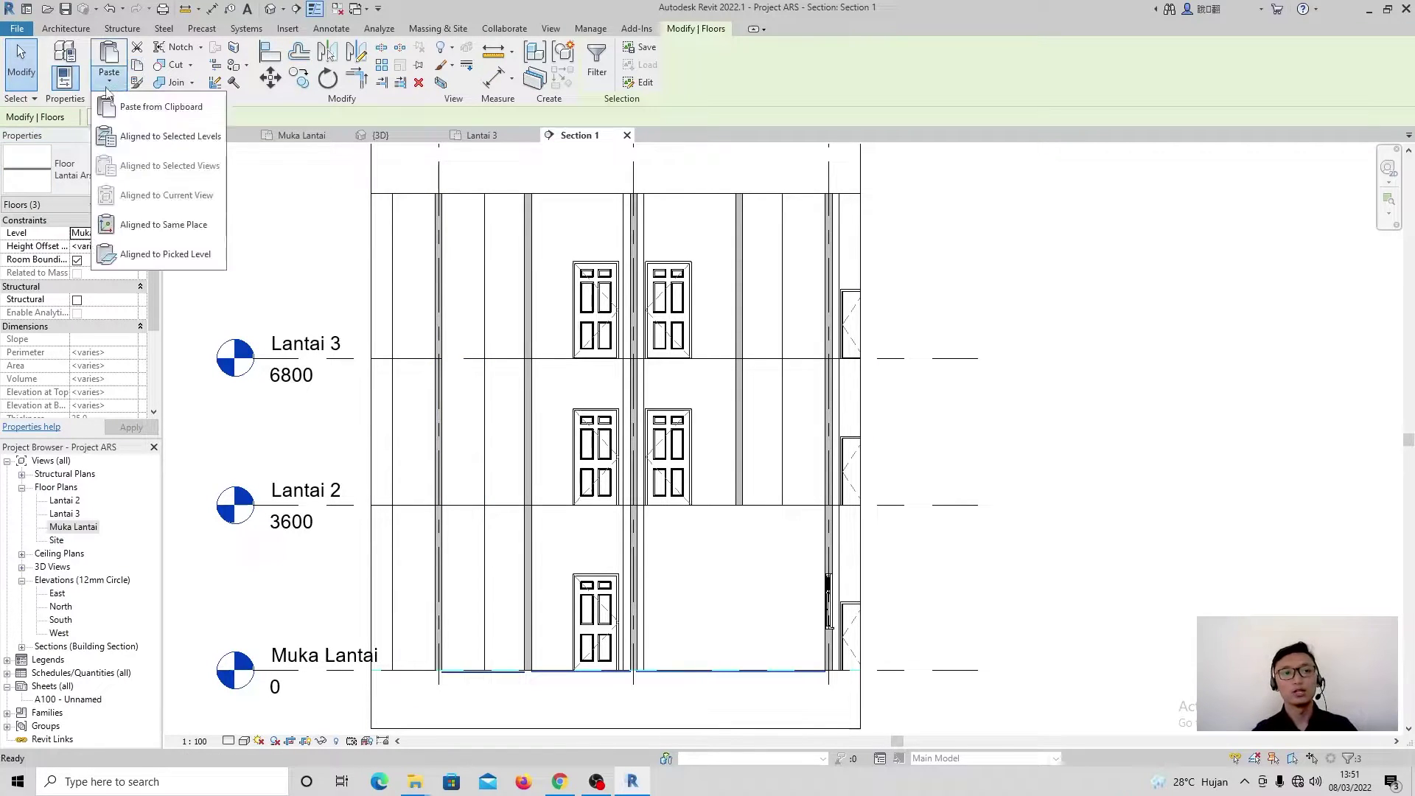
pyautogui.click(154, 136)
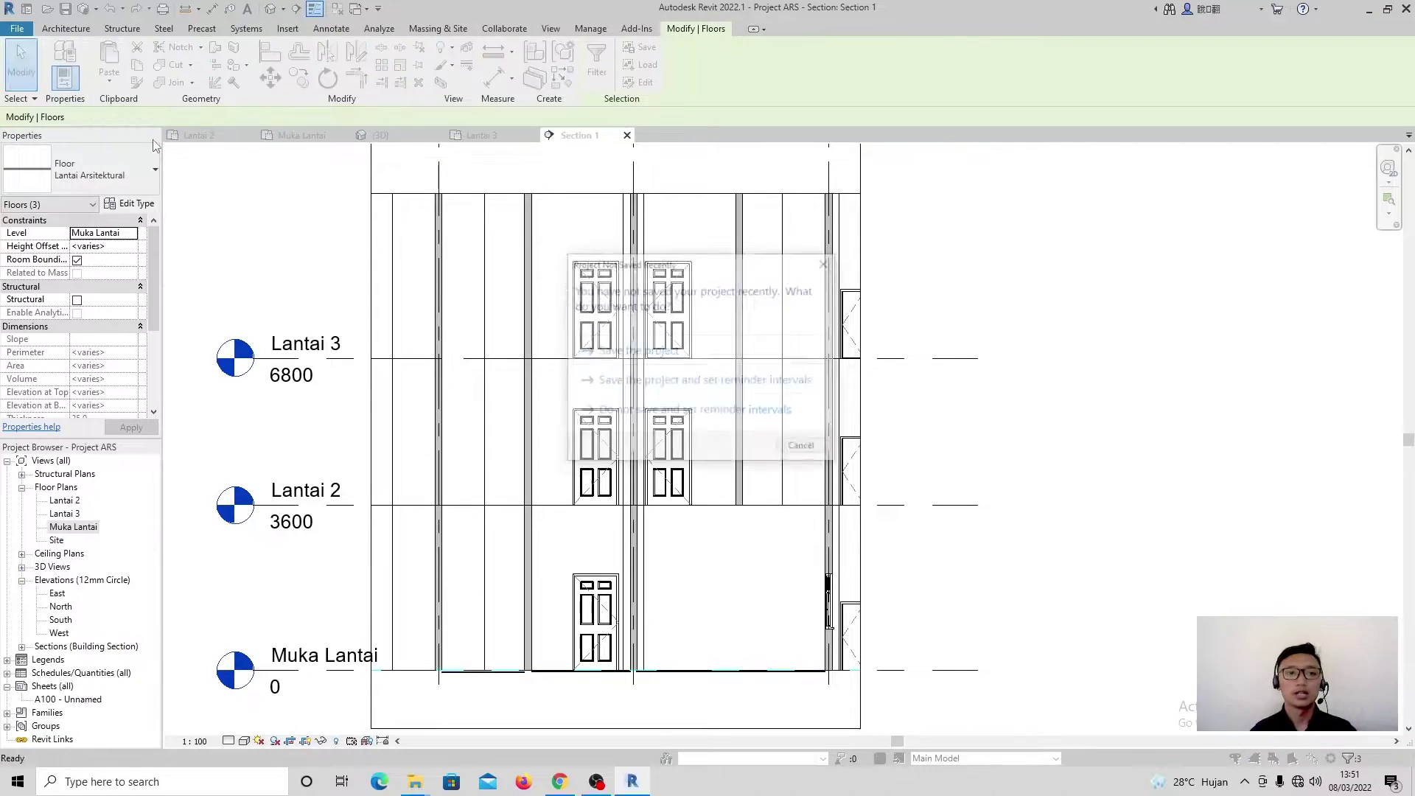
pyautogui.click(635, 357)
pyautogui.keyDown('ctrl'); pyautogui.click(638, 301); pyautogui.keyUp('ctrl')
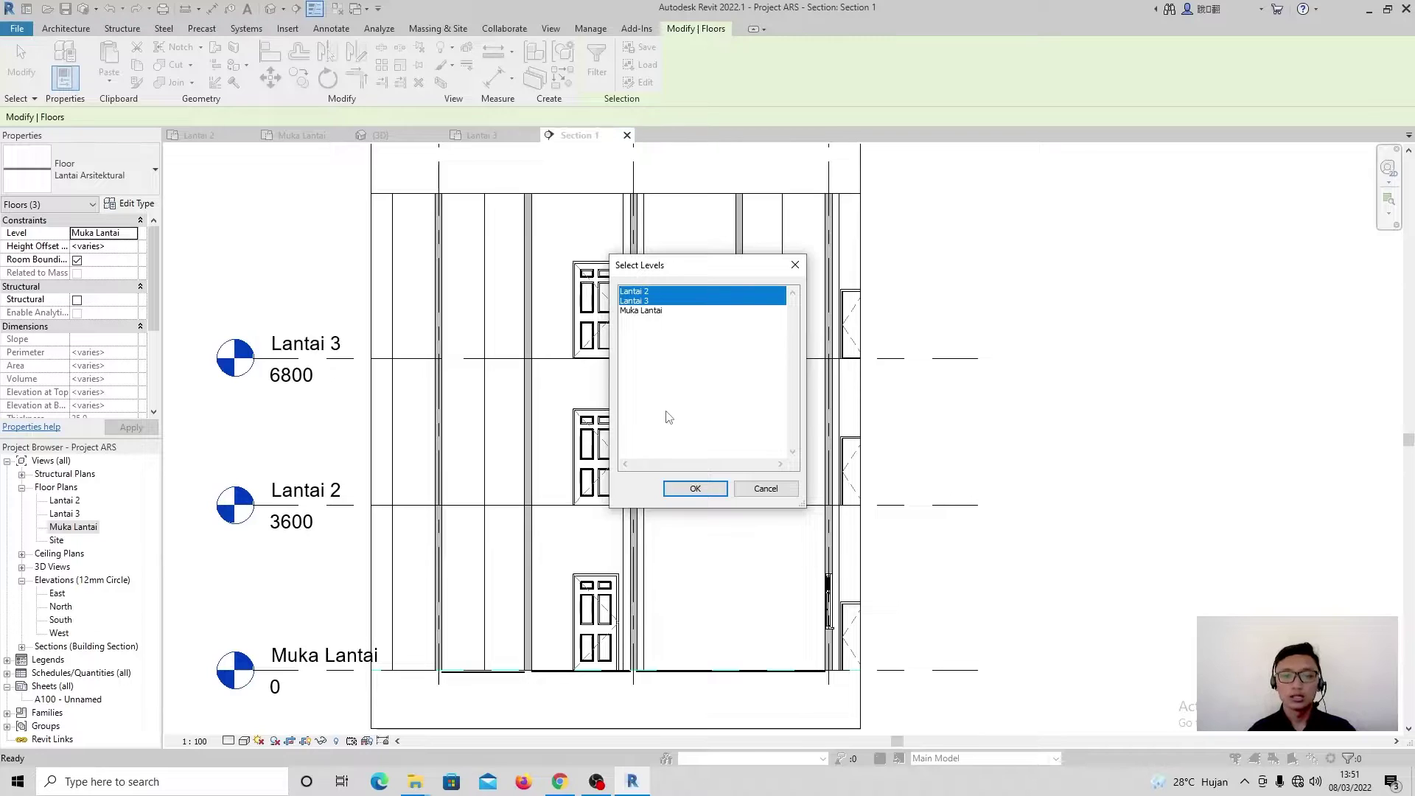
pyautogui.click(694, 489)
pyautogui.click(728, 564)
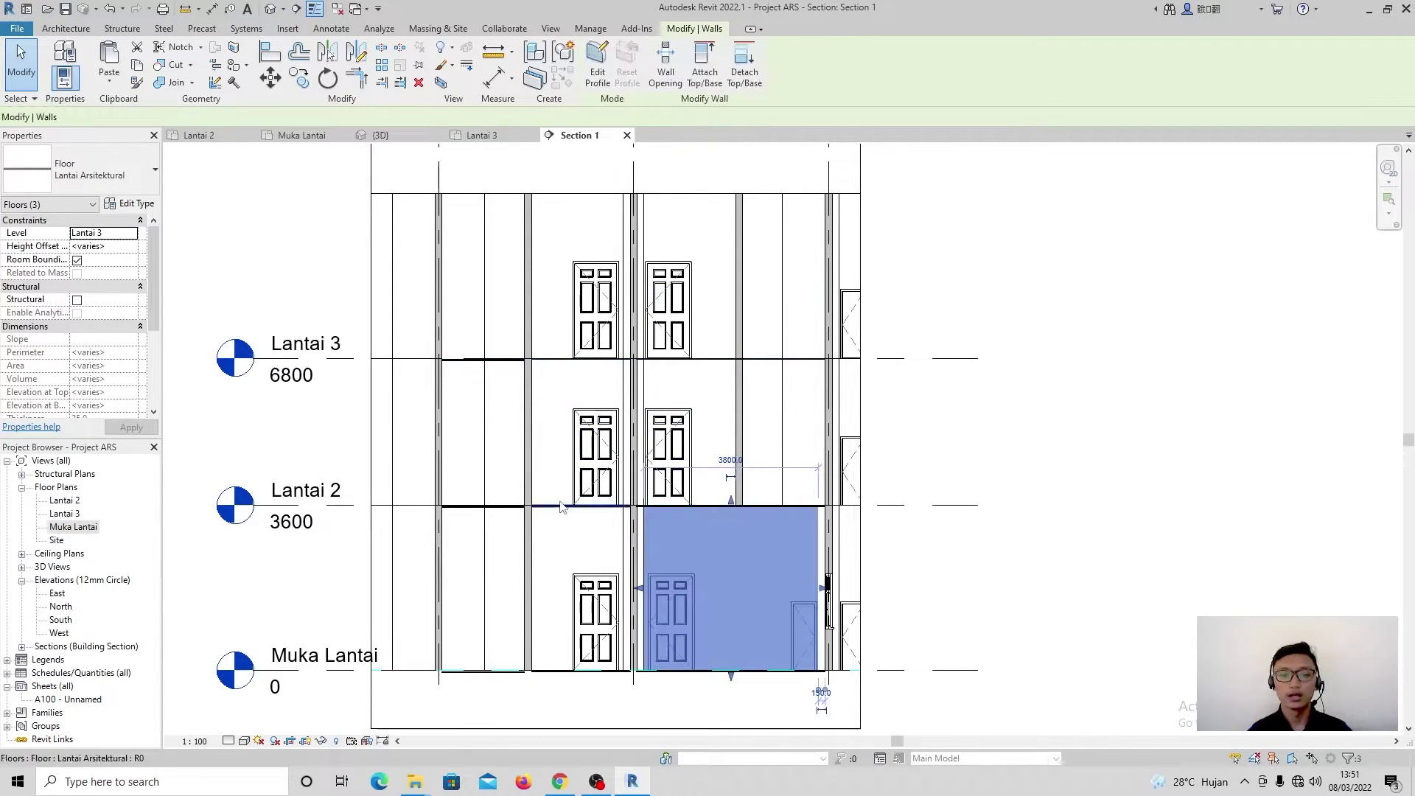
# Step: Examine the pasted floors on the upper levels in the 3D view from above and from the front
pyautogui.scroll(3, 539, 502)
pyautogui.click(381, 135)
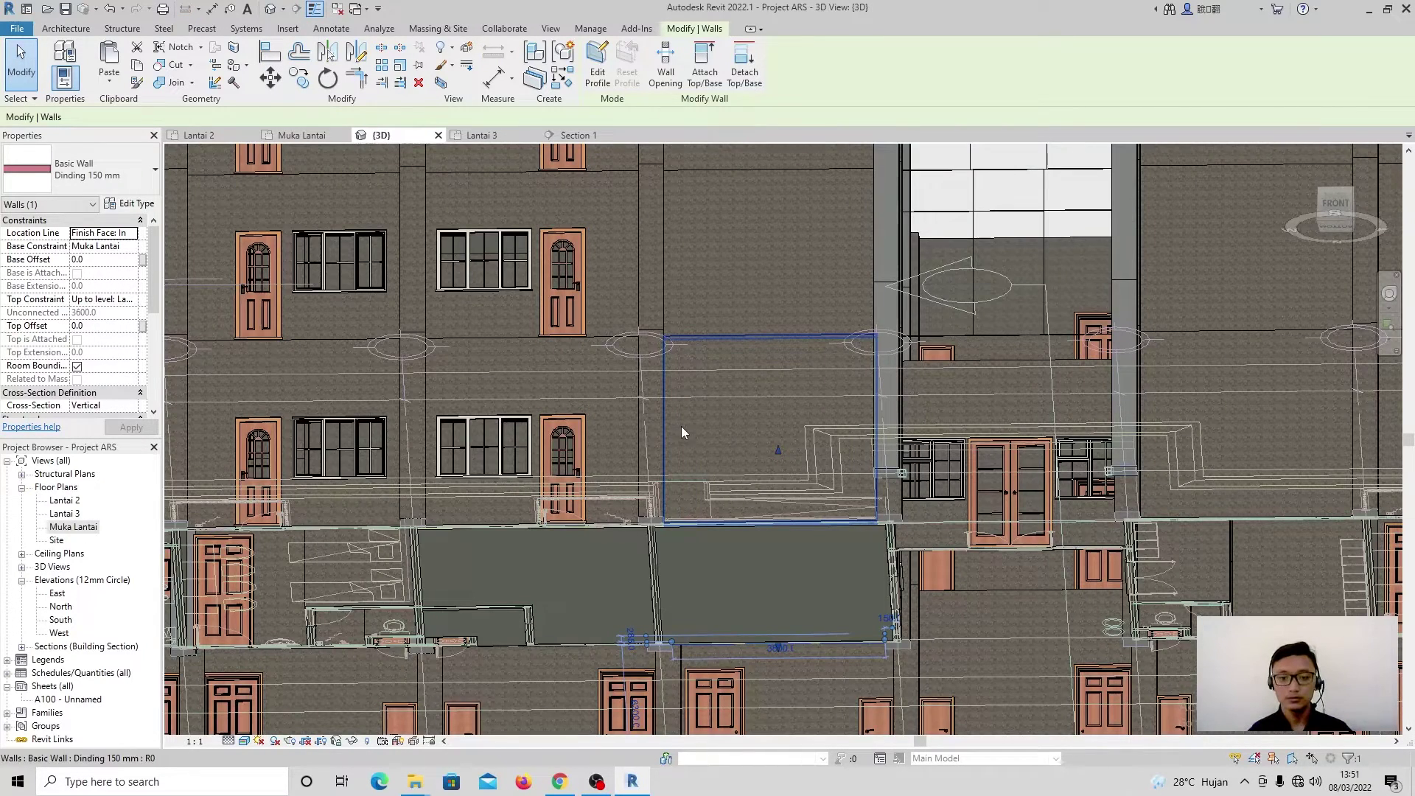
pyautogui.scroll(-2, 661, 366)
pyautogui.click(721, 159)
pyautogui.keyDown('shift'); pyautogui.moveTo(722, 164); pyautogui.dragTo(755, 577, button='middle'); pyautogui.keyUp('shift')
pyautogui.keyDown('shift'); pyautogui.moveTo(712, 354); pyautogui.dragTo(731, 435, button='middle'); pyautogui.keyUp('shift')
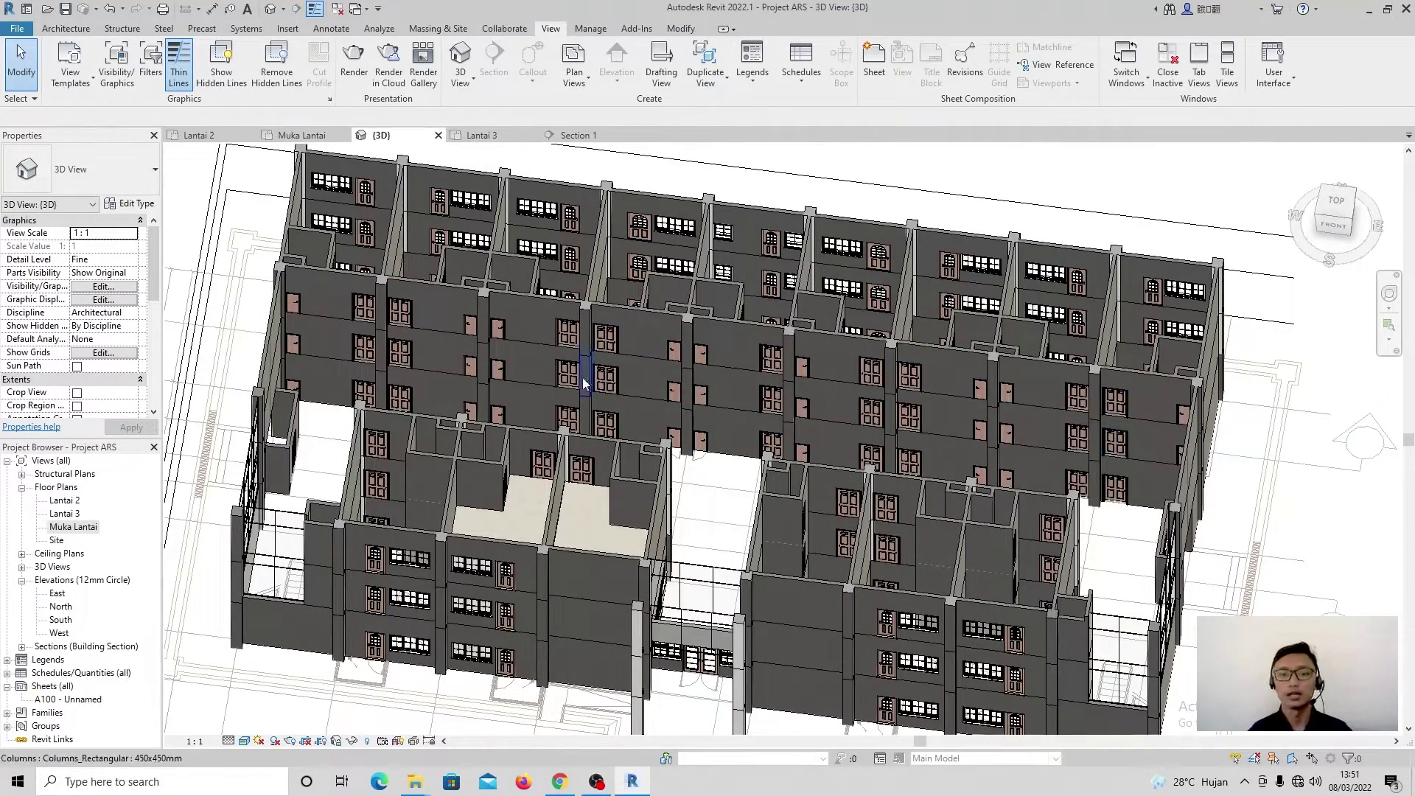
pyautogui.keyDown('shift'); pyautogui.moveTo(746, 586); pyautogui.dragTo(620, 440, button='middle'); pyautogui.keyUp('shift')
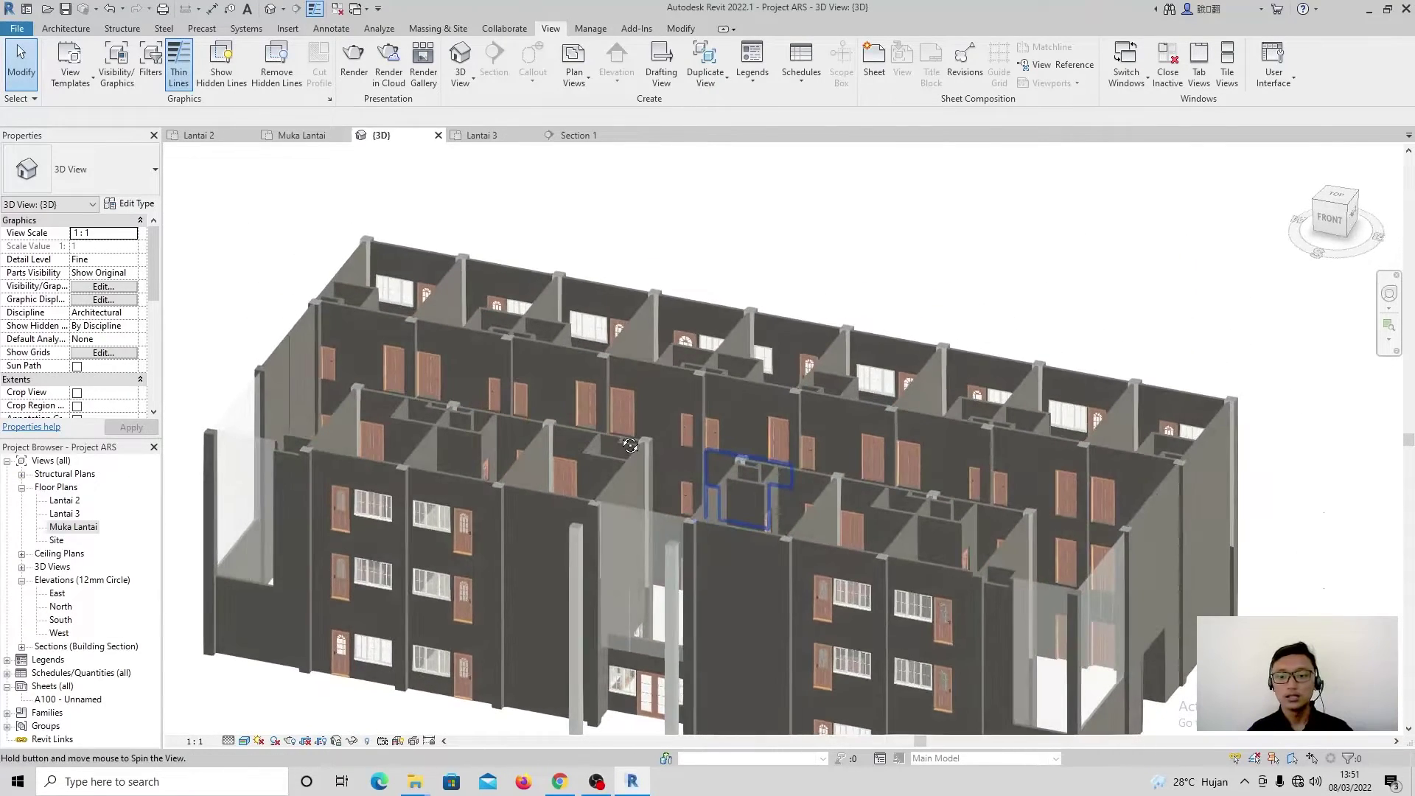